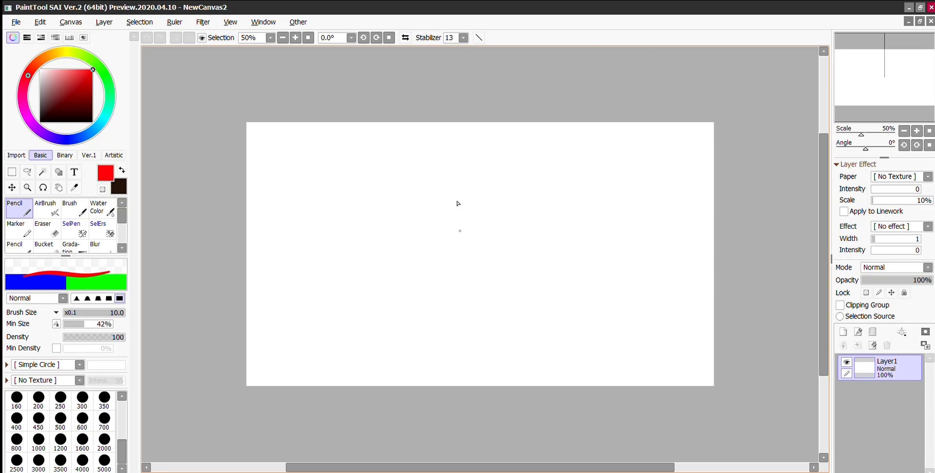
pyautogui.scroll(1, 407, 215)
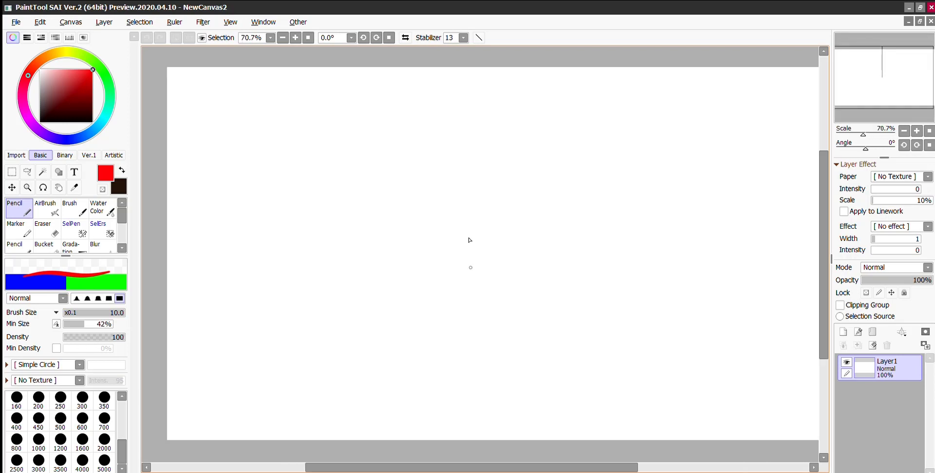
pyautogui.moveTo(481, 466); pyautogui.dragTo(489, 439)
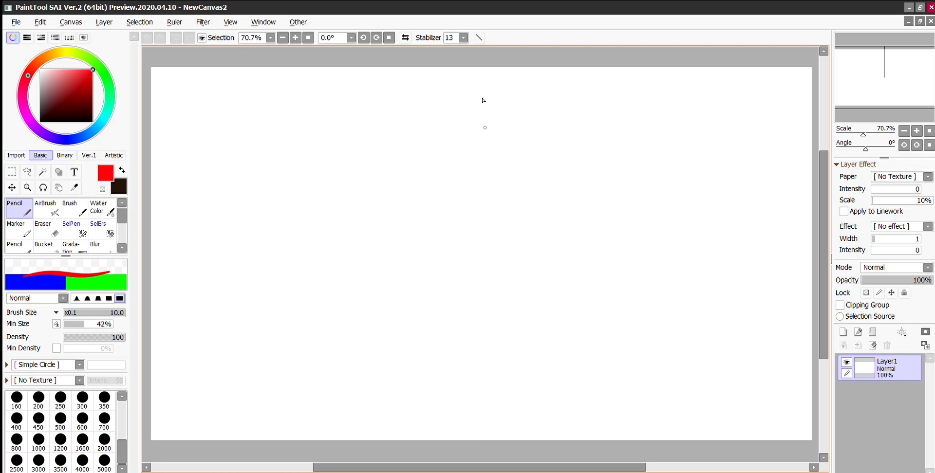
pyautogui.moveTo(421, 243)
pyautogui.mouseDown()
pyautogui.moveTo(435, 217)
pyautogui.moveTo(382, 215)
pyautogui.mouseUp()
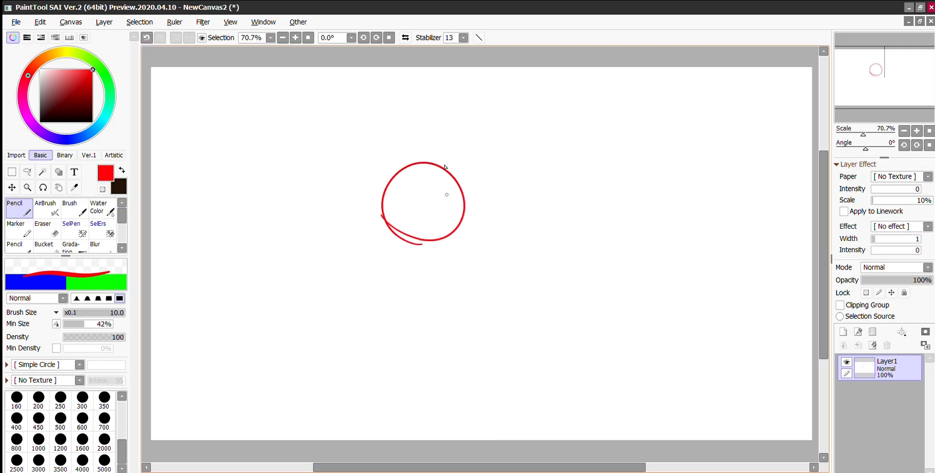
pyautogui.hotkey('ctrl', 'z')
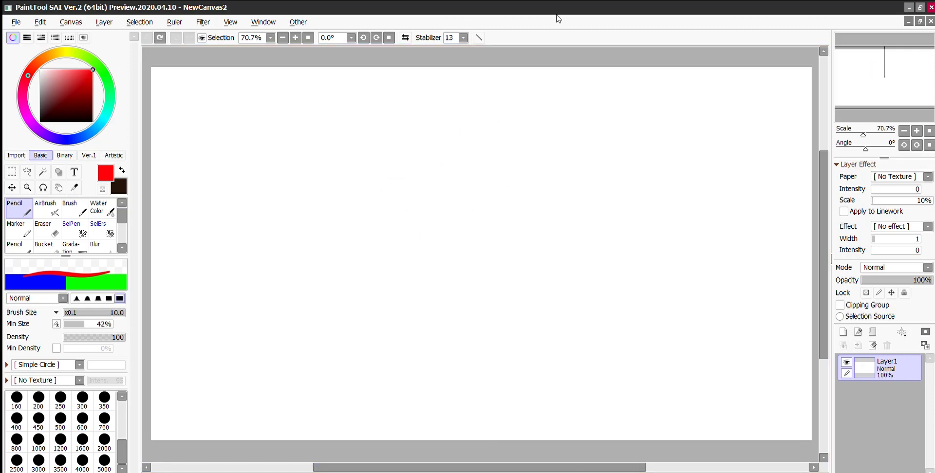
pyautogui.moveTo(424, 250)
pyautogui.mouseDown()
pyautogui.moveTo(497, 211)
pyautogui.moveTo(377, 197)
pyautogui.moveTo(390, 204)
pyautogui.moveTo(400, 172)
pyautogui.mouseUp()
pyautogui.hotkey('ctrl', 'z')
pyautogui.hotkey('ctrl', 'z')
# Sketch a red circle for the head in the upper middle of the canvas with a curved vertical guideline inside its left half
pyautogui.moveTo(428, 237)
pyautogui.mouseDown()
pyautogui.moveTo(433, 134)
pyautogui.moveTo(426, 238)
pyautogui.mouseUp()
pyautogui.moveTo(444, 136)
pyautogui.mouseDown()
pyautogui.moveTo(453, 237)
pyautogui.moveTo(444, 145)
pyautogui.mouseUp()
pyautogui.hotkey('ctrl', 'z')
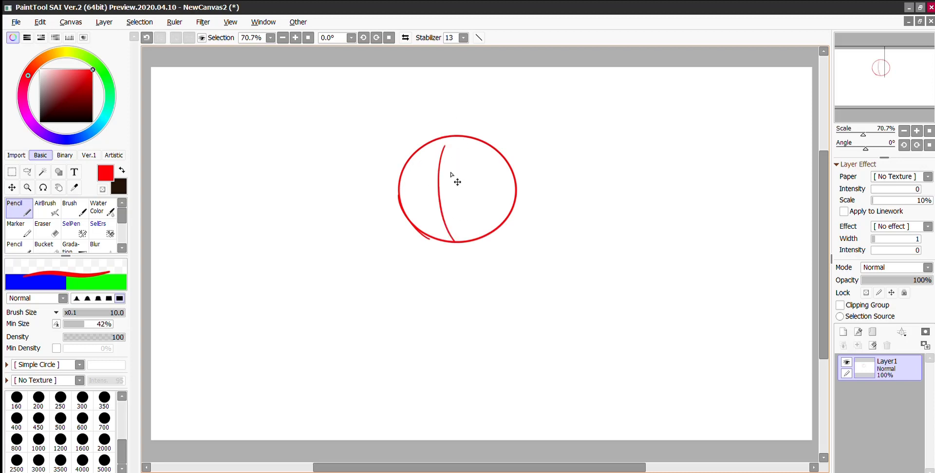
pyautogui.hotkey('ctrl', 'z')
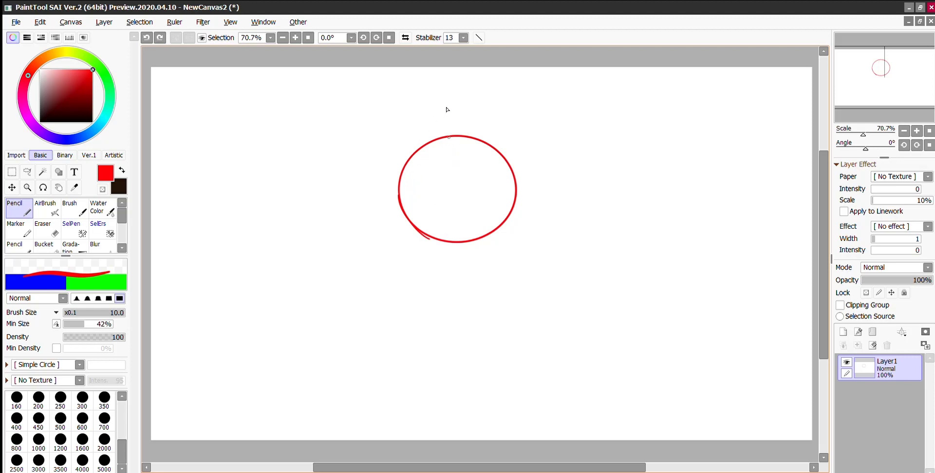
pyautogui.moveTo(439, 149); pyautogui.dragTo(440, 233)
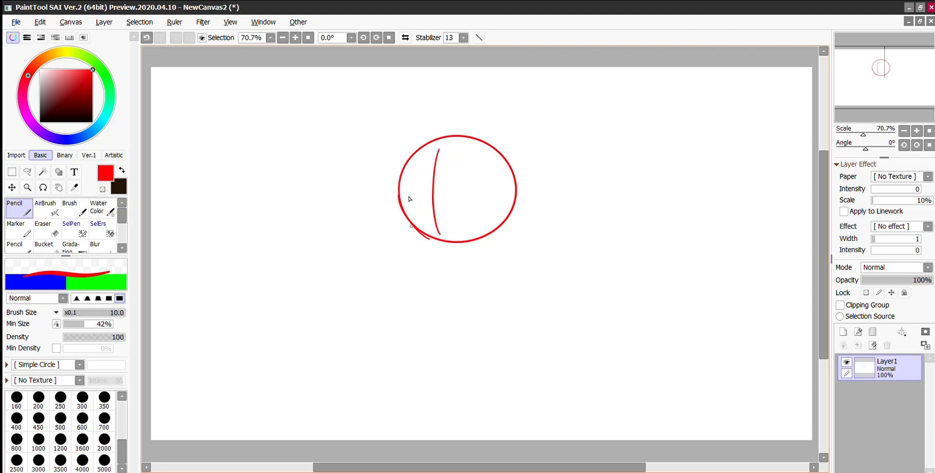
pyautogui.hotkey('ctrl', 'z')
pyautogui.moveTo(435, 149); pyautogui.dragTo(441, 233)
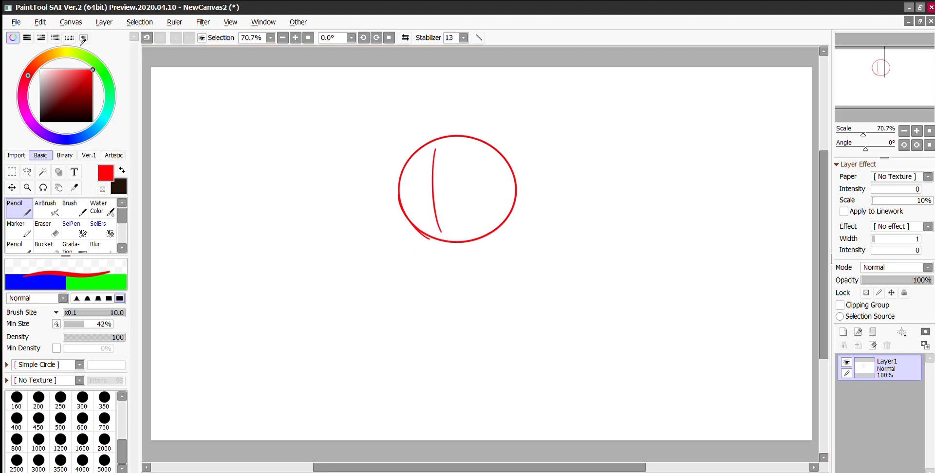
pyautogui.click(42, 26)
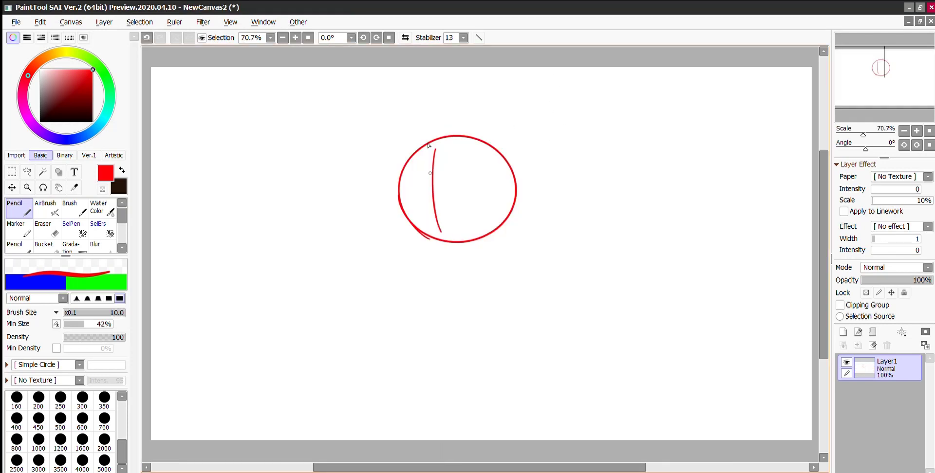
# Draw a crown with three pointed spikes over the forehead, the tallest in the middle, its lower edge dipping to the face guideline
pyautogui.moveTo(430, 179)
pyautogui.mouseDown()
pyautogui.moveTo(407, 163)
pyautogui.moveTo(403, 119)
pyautogui.moveTo(429, 92)
pyautogui.mouseUp()
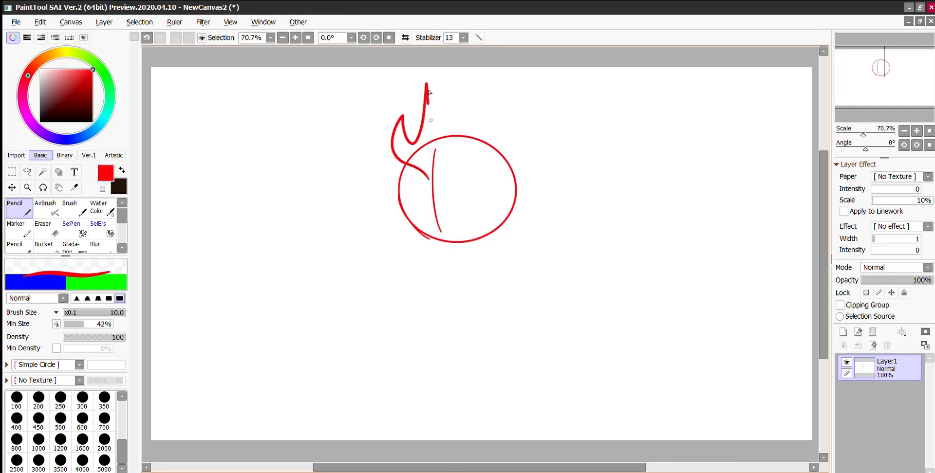
pyautogui.hotkey('ctrl', 'z')
pyautogui.moveTo(430, 182)
pyautogui.mouseDown()
pyautogui.moveTo(398, 121)
pyautogui.moveTo(432, 176)
pyautogui.moveTo(480, 117)
pyautogui.moveTo(443, 145)
pyautogui.moveTo(444, 77)
pyautogui.mouseUp()
pyautogui.moveTo(421, 140); pyautogui.dragTo(441, 96)
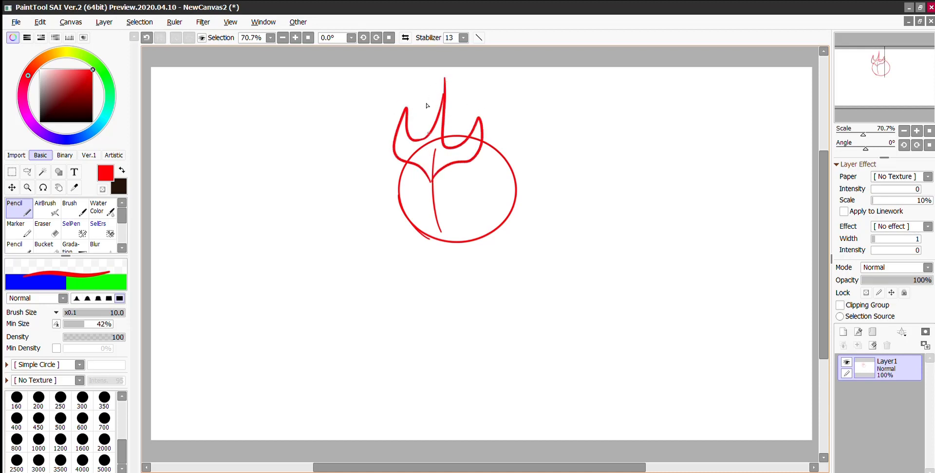
pyautogui.moveTo(432, 126); pyautogui.dragTo(444, 76)
pyautogui.hotkey('ctrl', 'z')
pyautogui.hotkey('ctrl', 'z')
pyautogui.moveTo(422, 139)
pyautogui.mouseDown()
pyautogui.moveTo(442, 74)
pyautogui.moveTo(440, 110)
pyautogui.mouseUp()
pyautogui.moveTo(401, 161)
pyautogui.mouseDown()
pyautogui.moveTo(392, 191)
pyautogui.moveTo(420, 184)
pyautogui.mouseUp()
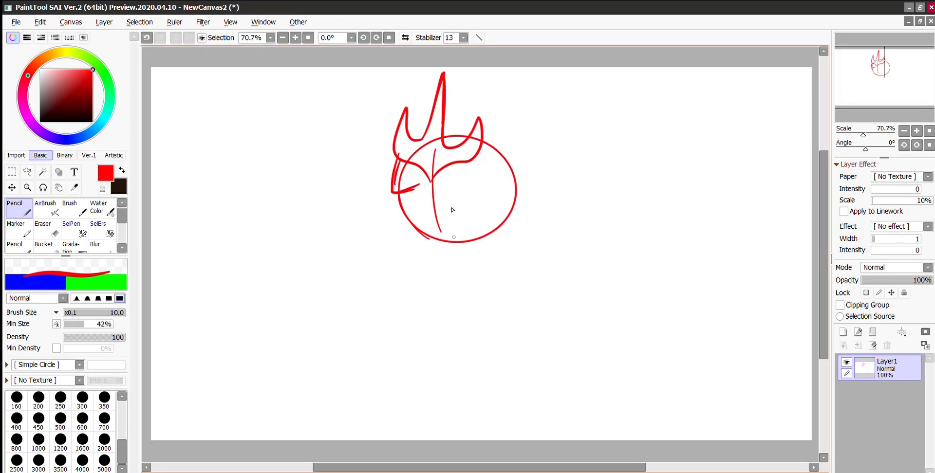
pyautogui.hotkey('ctrl', 'z')
pyautogui.hotkey('ctrl', 'z')
pyautogui.hotkey('ctrl', 'z')
# Draw an angular V-shaped visor band across the face below the crown
pyautogui.moveTo(400, 157)
pyautogui.mouseDown()
pyautogui.moveTo(395, 185)
pyautogui.moveTo(428, 202)
pyautogui.moveTo(473, 186)
pyautogui.moveTo(486, 200)
pyautogui.mouseUp()
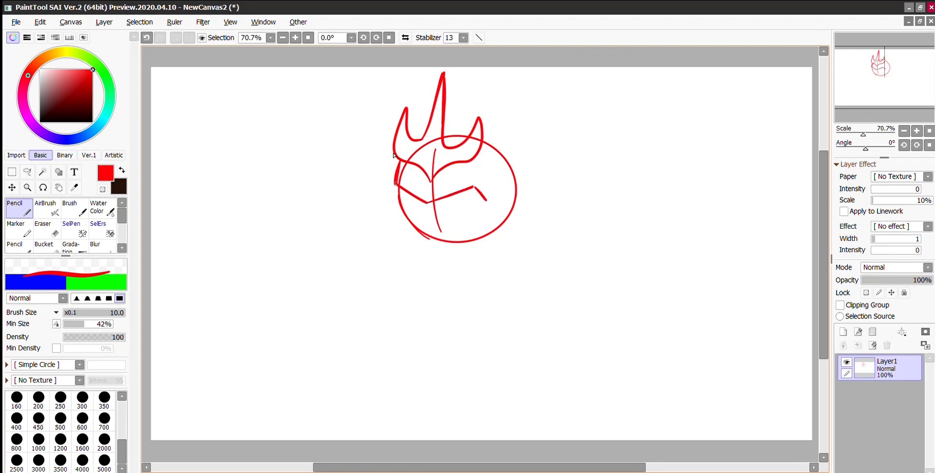
pyautogui.hotkey('ctrl', 'z')
pyautogui.moveTo(395, 183)
pyautogui.mouseDown()
pyautogui.moveTo(395, 197)
pyautogui.moveTo(427, 218)
pyautogui.moveTo(479, 197)
pyautogui.mouseUp()
pyautogui.moveTo(434, 215); pyautogui.dragTo(488, 198)
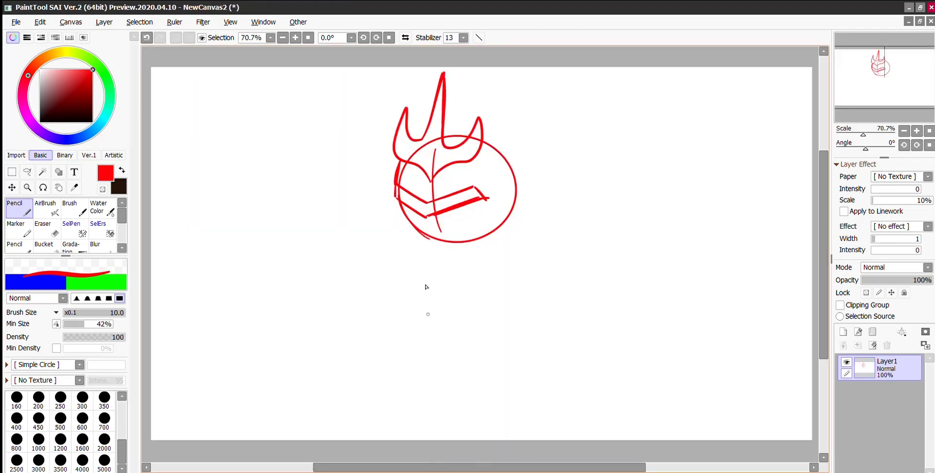
# Sketch the back of the head, the jaw outline down to the chin, and the cheek lines behind the visor
pyautogui.moveTo(485, 143); pyautogui.dragTo(523, 199)
pyautogui.moveTo(504, 150); pyautogui.dragTo(506, 233)
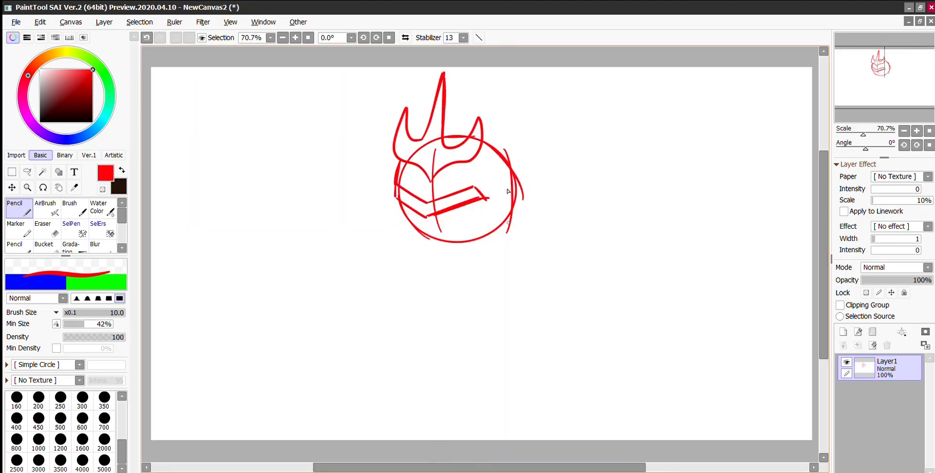
pyautogui.moveTo(516, 192); pyautogui.dragTo(507, 241)
pyautogui.moveTo(395, 202)
pyautogui.mouseDown()
pyautogui.moveTo(420, 267)
pyautogui.moveTo(486, 241)
pyautogui.mouseUp()
pyautogui.moveTo(485, 187); pyautogui.dragTo(487, 241)
pyautogui.moveTo(487, 198); pyautogui.dragTo(504, 220)
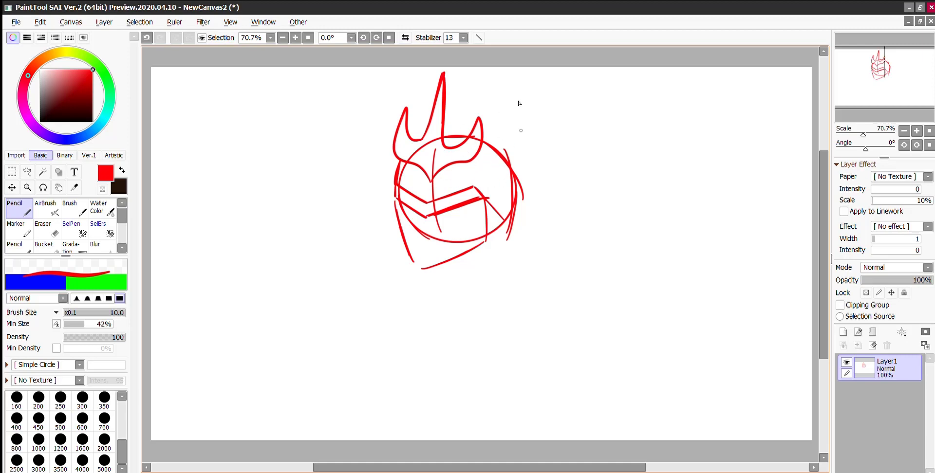
pyautogui.moveTo(350, 93)
pyautogui.mouseDown()
pyautogui.moveTo(345, 189)
pyautogui.moveTo(364, 190)
pyautogui.mouseUp()
pyautogui.hotkey('ctrl', 'z')
pyautogui.hotkey('ctrl', 'z')
pyautogui.hotkey('ctrl', 'z')
# Transform the whole head sketch freely, enlarging it and moving it lower on the canvas
pyautogui.hotkey('ctrl', 't')
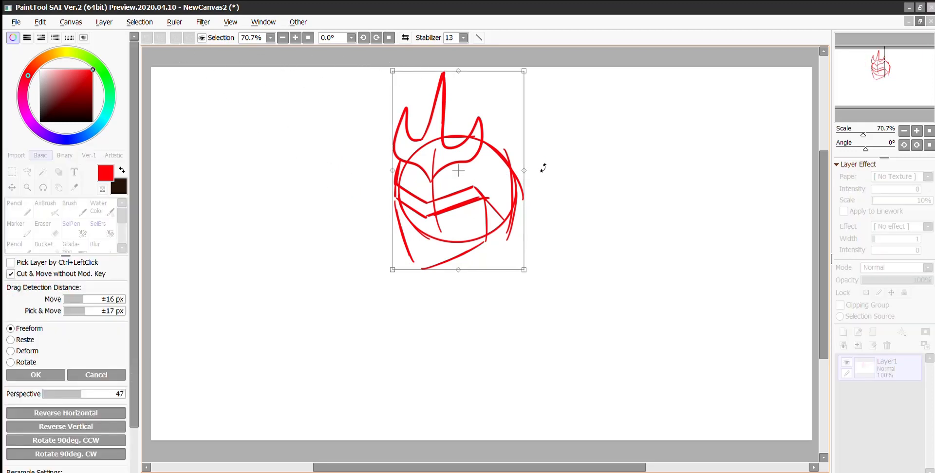
pyautogui.moveTo(473, 175); pyautogui.dragTo(397, 330)
pyautogui.moveTo(461, 192)
pyautogui.mouseDown()
pyautogui.moveTo(541, 79)
pyautogui.moveTo(566, 70)
pyautogui.moveTo(513, 118)
pyautogui.moveTo(519, 111)
pyautogui.mouseUp()
pyautogui.moveTo(445, 219); pyautogui.dragTo(475, 175)
pyautogui.press('Return')
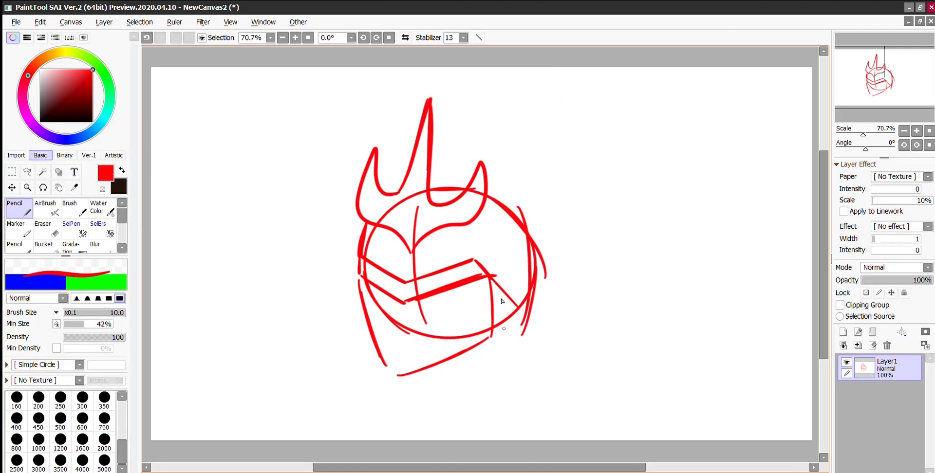
# Draw both sides of the neck beneath the jaw and the back of the head
pyautogui.moveTo(507, 322)
pyautogui.mouseDown()
pyautogui.moveTo(501, 390)
pyautogui.moveTo(515, 401)
pyautogui.mouseUp()
pyautogui.hotkey('ctrl', 'z')
pyautogui.hotkey('ctrl', 'z')
pyautogui.moveTo(511, 311)
pyautogui.mouseDown()
pyautogui.moveTo(505, 391)
pyautogui.moveTo(516, 401)
pyautogui.mouseUp()
pyautogui.moveTo(423, 371)
pyautogui.mouseDown()
pyautogui.moveTo(423, 403)
pyautogui.moveTo(398, 426)
pyautogui.mouseUp()
# Draw the sloping shoulder lines from both sides of the neck down to the canvas's bottom edge
pyautogui.moveTo(416, 407); pyautogui.dragTo(346, 440)
pyautogui.hotkey('ctrl', 'z')
pyautogui.hotkey('ctrl', 'z')
pyautogui.moveTo(424, 392); pyautogui.dragTo(387, 440)
pyautogui.moveTo(409, 412); pyautogui.dragTo(391, 436)
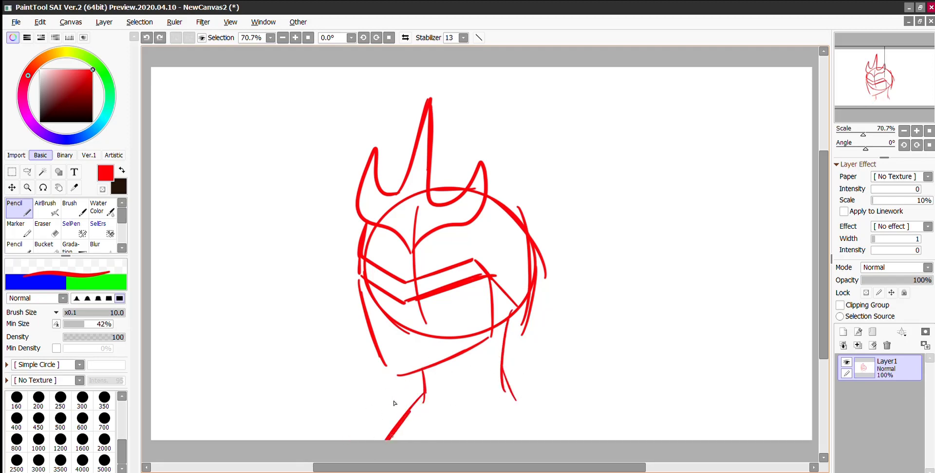
pyautogui.moveTo(512, 392); pyautogui.dragTo(559, 441)
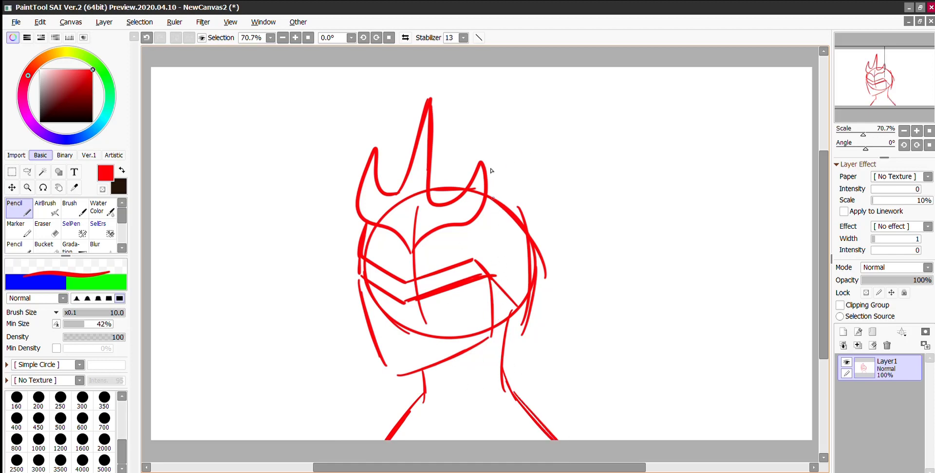
pyautogui.moveTo(491, 196)
pyautogui.mouseDown()
pyautogui.moveTo(536, 139)
pyautogui.moveTo(556, 194)
pyautogui.moveTo(556, 234)
pyautogui.mouseUp()
pyautogui.hotkey('ctrl', 'z')
pyautogui.moveTo(490, 196)
pyautogui.mouseDown()
pyautogui.moveTo(550, 229)
pyautogui.moveTo(535, 246)
pyautogui.mouseUp()
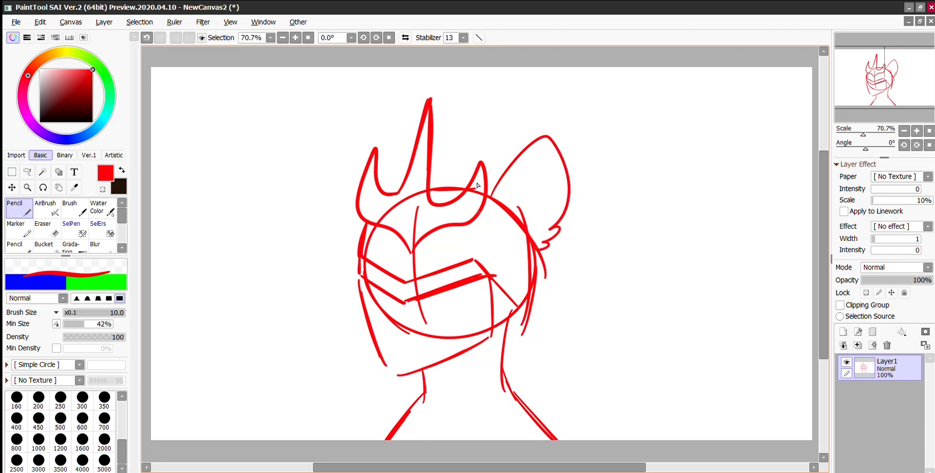
pyautogui.moveTo(481, 215); pyautogui.dragTo(528, 271)
pyautogui.hotkey('ctrl', 'z')
pyautogui.moveTo(478, 214); pyautogui.dragTo(524, 294)
pyautogui.hotkey('ctrl', 'z')
pyautogui.hotkey('ctrl', 'z')
pyautogui.moveTo(478, 216); pyautogui.dragTo(526, 293)
pyautogui.hotkey('ctrl', 'z')
pyautogui.hotkey('ctrl', 'z')
# Draw a curved side band from the crown's right spike down to the cheek
pyautogui.moveTo(487, 202)
pyautogui.mouseDown()
pyautogui.moveTo(520, 310)
pyautogui.moveTo(480, 217)
pyautogui.mouseUp()
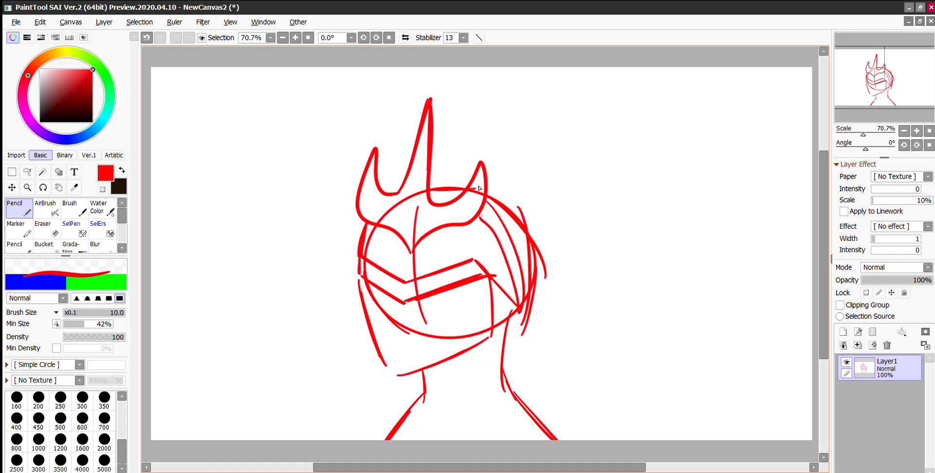
pyautogui.moveTo(350, 254); pyautogui.dragTo(357, 288)
pyautogui.moveTo(364, 222); pyautogui.dragTo(351, 275)
pyautogui.hotkey('ctrl', 'z')
pyautogui.hotkey('ctrl', 'z')
pyautogui.moveTo(486, 209)
pyautogui.mouseDown()
pyautogui.moveTo(518, 244)
pyautogui.moveTo(541, 202)
pyautogui.moveTo(531, 241)
pyautogui.mouseUp()
pyautogui.hotkey('ctrl', 'z')
pyautogui.hotkey('ctrl', 'z')
pyautogui.moveTo(486, 209)
pyautogui.mouseDown()
pyautogui.moveTo(547, 230)
pyautogui.moveTo(538, 246)
pyautogui.moveTo(529, 162)
pyautogui.moveTo(535, 239)
pyautogui.mouseUp()
pyautogui.hotkey('ctrl', 'z')
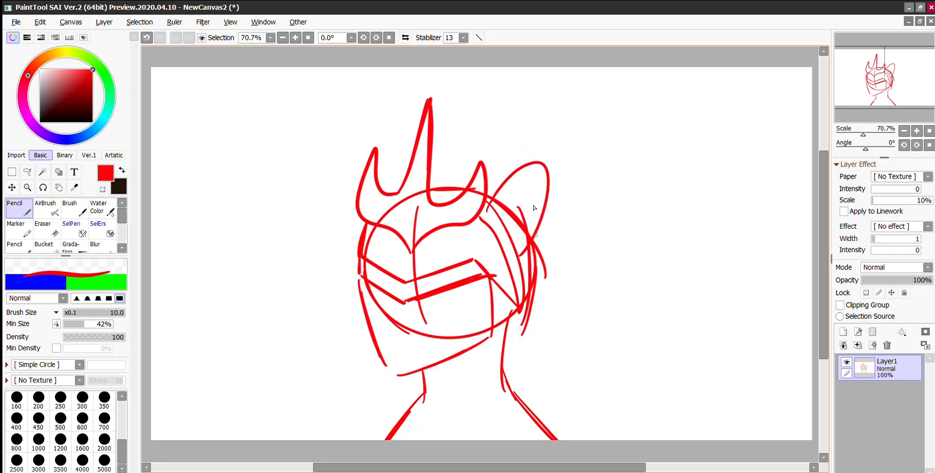
pyautogui.hotkey('ctrl', 'z')
pyautogui.moveTo(487, 209)
pyautogui.mouseDown()
pyautogui.moveTo(545, 161)
pyautogui.moveTo(539, 256)
pyautogui.mouseUp()
pyautogui.hotkey('ctrl', 'z')
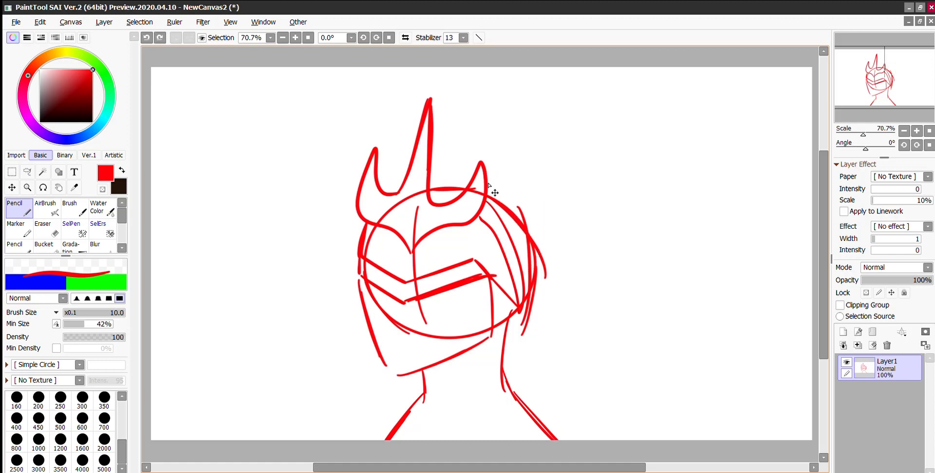
# Draw a rounded ear on each side of the head, with a small looped tuft at the base of the right one
pyautogui.moveTo(489, 211)
pyautogui.mouseDown()
pyautogui.moveTo(553, 188)
pyautogui.moveTo(535, 239)
pyautogui.moveTo(537, 231)
pyautogui.mouseUp()
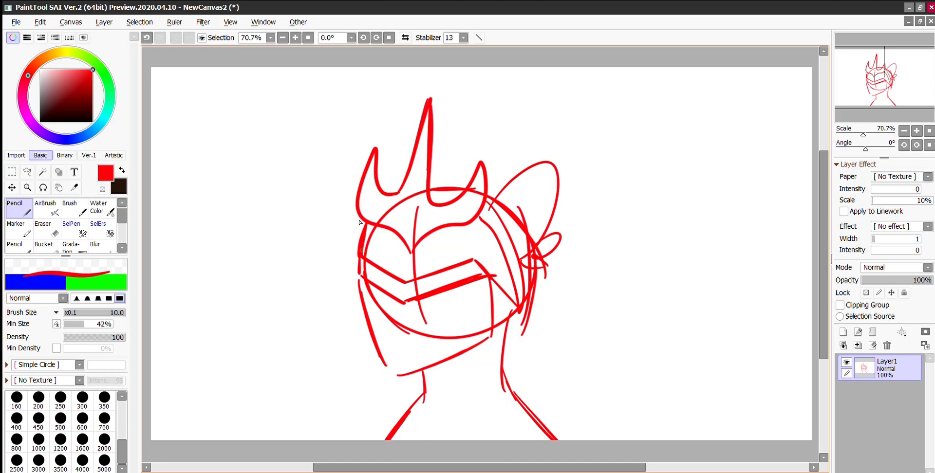
pyautogui.moveTo(359, 245); pyautogui.dragTo(336, 160)
pyautogui.hotkey('ctrl', 'z')
pyautogui.hotkey('ctrl', 'y')
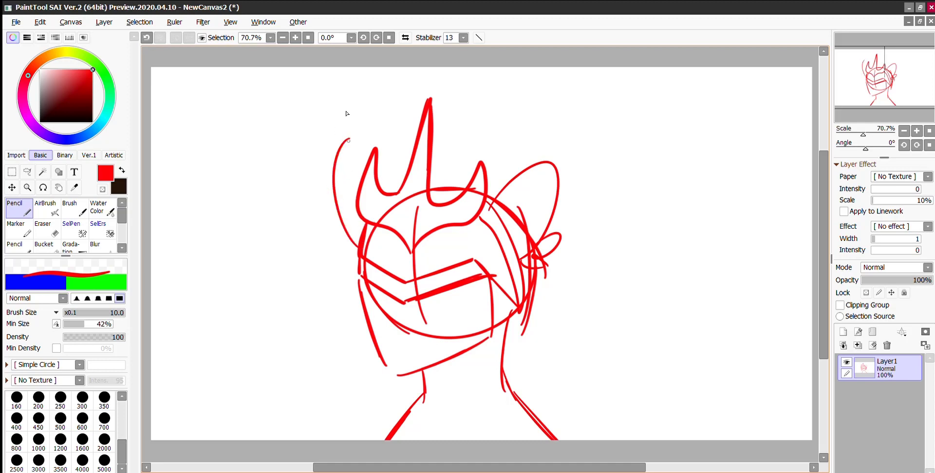
pyautogui.hotkey('ctrl', 'z')
pyautogui.moveTo(359, 246)
pyautogui.mouseDown()
pyautogui.moveTo(335, 178)
pyautogui.moveTo(353, 143)
pyautogui.moveTo(391, 155)
pyautogui.mouseUp()
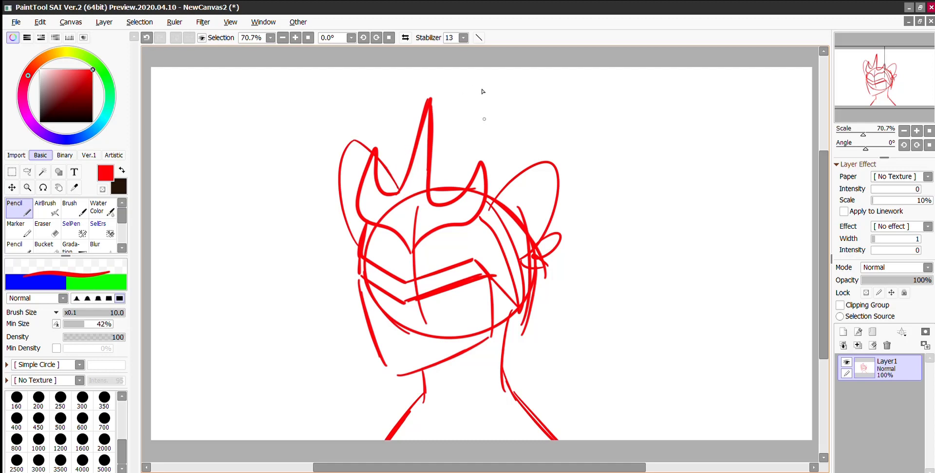
pyautogui.hotkey('ctrl', 'z')
pyautogui.hotkey('ctrl', 'y')
pyautogui.hotkey('ctrl', 'z')
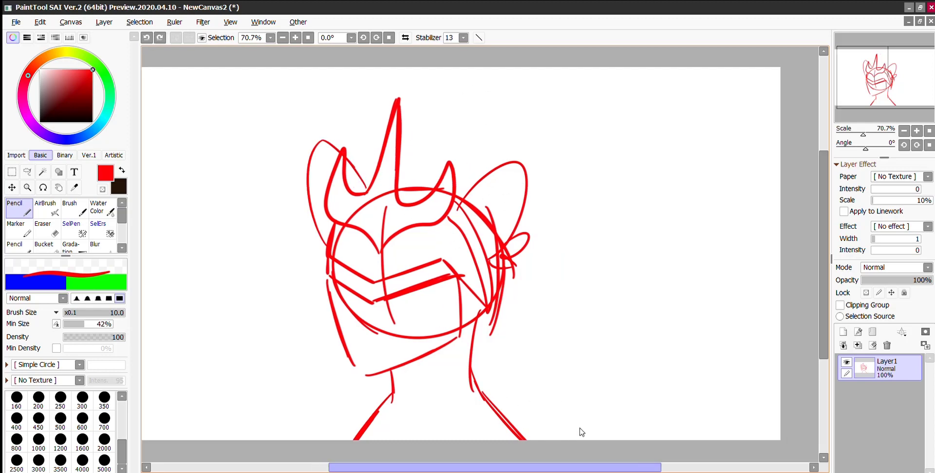
pyautogui.moveTo(580, 441)
pyautogui.mouseDown()
pyautogui.moveTo(720, 265)
pyautogui.moveTo(698, 324)
pyautogui.moveTo(678, 280)
pyautogui.moveTo(663, 307)
pyautogui.moveTo(660, 277)
pyautogui.moveTo(644, 314)
pyautogui.moveTo(673, 400)
pyautogui.mouseUp()
pyautogui.hotkey('ctrl', 'z')
pyautogui.hotkey('ctrl', 'z')
pyautogui.moveTo(657, 336); pyautogui.dragTo(638, 429)
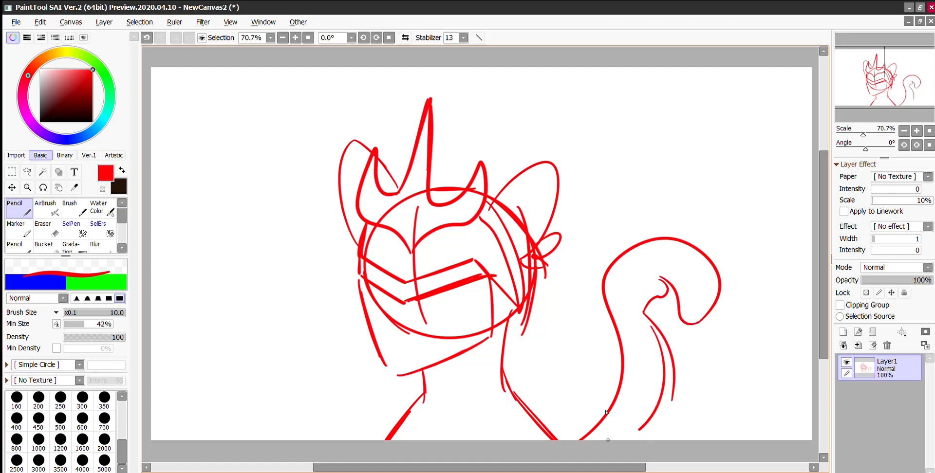
pyautogui.hotkey('ctrl', 'z')
pyautogui.hotkey('ctrl', 'z')
pyautogui.hotkey('ctrl', 'z')
pyautogui.hotkey('ctrl', 'z')
pyautogui.hotkey('ctrl', 'z')
pyautogui.hotkey('ctrl', 'z')
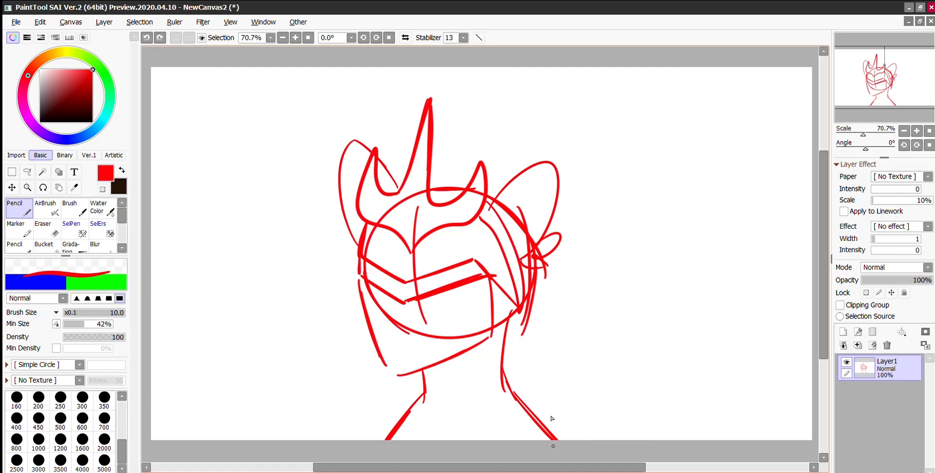
pyautogui.moveTo(577, 439)
pyautogui.mouseDown()
pyautogui.moveTo(637, 236)
pyautogui.moveTo(709, 306)
pyautogui.mouseUp()
pyautogui.hotkey('ctrl', 'z')
pyautogui.moveTo(605, 440)
pyautogui.mouseDown()
pyautogui.moveTo(763, 320)
pyautogui.moveTo(721, 353)
pyautogui.moveTo(709, 293)
pyautogui.moveTo(679, 294)
pyautogui.moveTo(655, 410)
pyautogui.mouseUp()
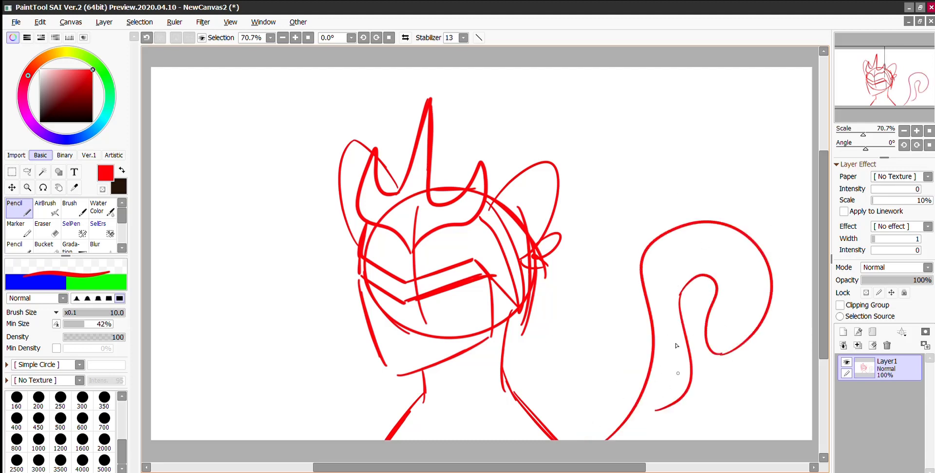
pyautogui.hotkey('ctrl', 'z')
pyautogui.hotkey('ctrl', 'z')
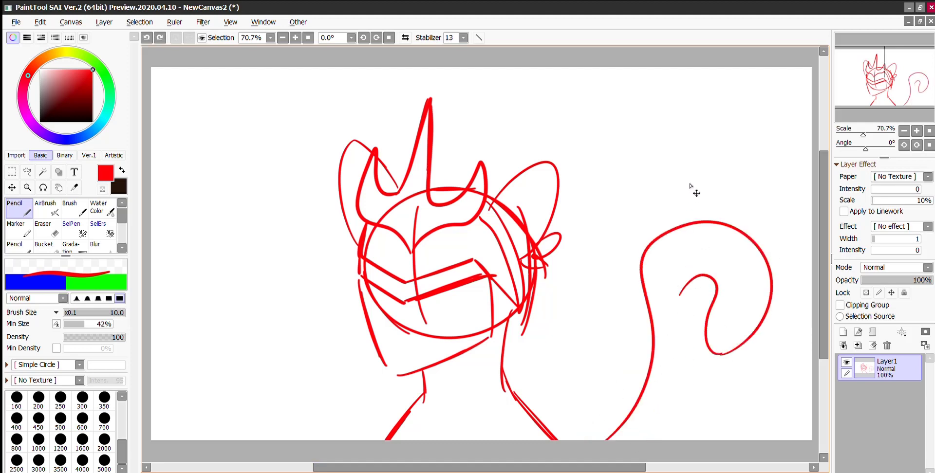
pyautogui.hotkey('ctrl', 'z')
pyautogui.hotkey('ctrl', 'z')
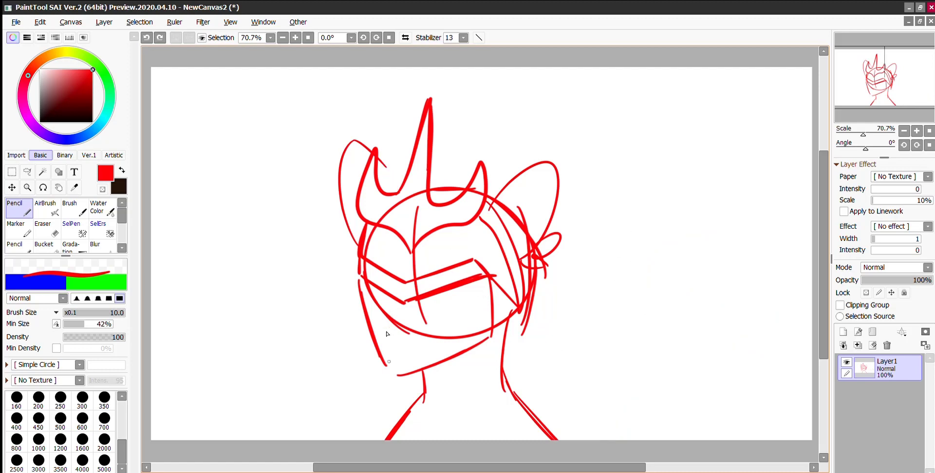
# Close the outline gap at the chin, extend the left ear's inner edge, and reinforce the side band near the right ear
pyautogui.moveTo(390, 370); pyautogui.dragTo(401, 376)
pyautogui.moveTo(392, 175); pyautogui.dragTo(396, 184)
pyautogui.moveTo(504, 194)
pyautogui.mouseDown()
pyautogui.moveTo(525, 283)
pyautogui.moveTo(528, 247)
pyautogui.mouseUp()
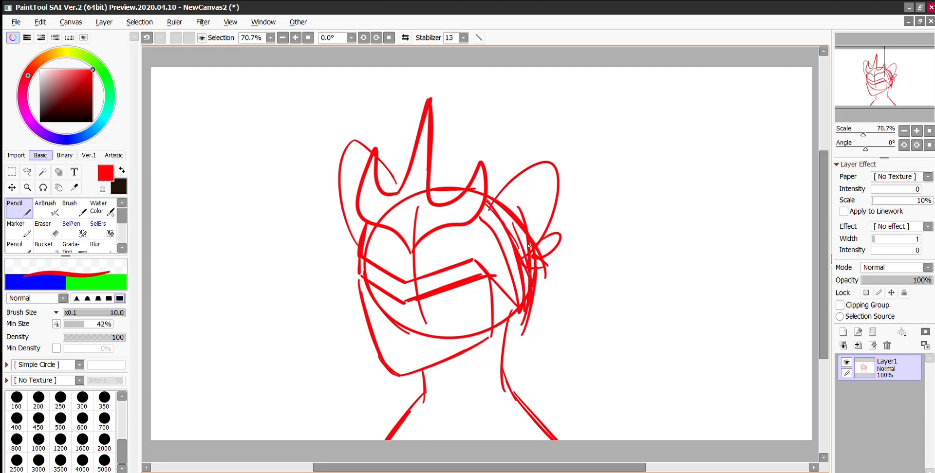
pyautogui.hotkey('ctrl', 'z')
pyautogui.moveTo(519, 274); pyautogui.dragTo(525, 278)
# Erase the side band's inner line beside the crown's right spike and redraw it with several overlapping curved strokes
pyautogui.press('e')
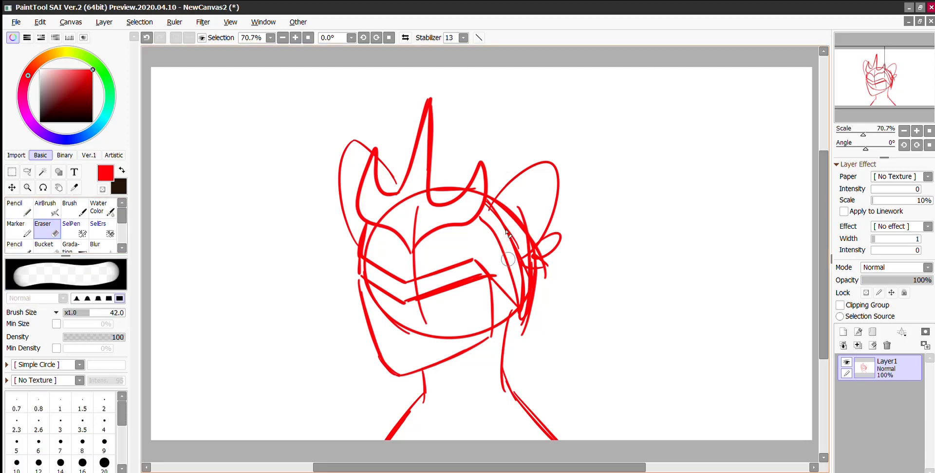
pyautogui.moveTo(488, 220); pyautogui.dragTo(519, 308)
pyautogui.press('n')
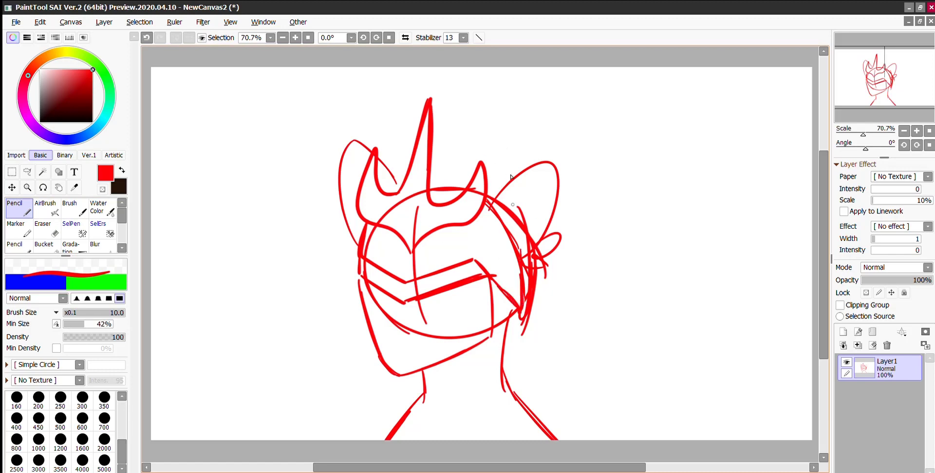
pyautogui.moveTo(485, 207); pyautogui.dragTo(502, 226)
pyautogui.moveTo(481, 213); pyautogui.dragTo(516, 255)
pyautogui.moveTo(489, 195); pyautogui.dragTo(519, 271)
pyautogui.moveTo(363, 258); pyautogui.dragTo(360, 229)
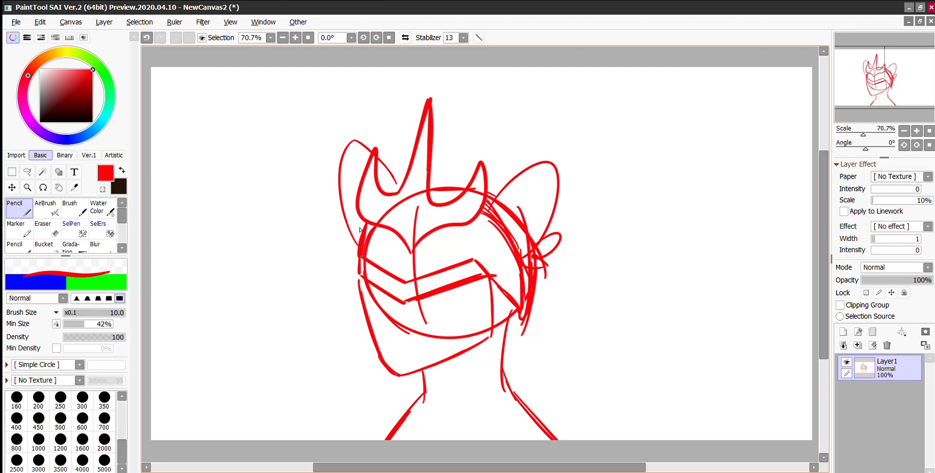
pyautogui.hotkey('ctrl', 'z')
# Transform the whole bust sketch to sit further toward the left side of the canvas
pyautogui.hotkey('ctrl', 't')
pyautogui.moveTo(548, 305); pyautogui.dragTo(491, 304)
pyautogui.press('Return')
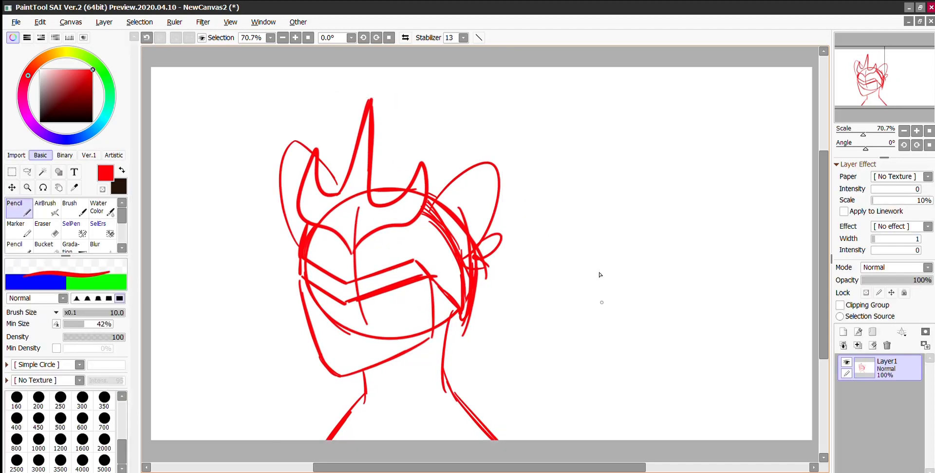
pyautogui.moveTo(511, 441)
pyautogui.mouseDown()
pyautogui.moveTo(520, 371)
pyautogui.moveTo(667, 241)
pyautogui.mouseUp()
pyautogui.hotkey('ctrl', 'z')
pyautogui.moveTo(537, 438); pyautogui.dragTo(532, 299)
pyautogui.hotkey('ctrl', 'z')
pyautogui.moveTo(555, 438); pyautogui.dragTo(578, 313)
pyautogui.hotkey('ctrl', 'z')
# Draw both edges of a tall S-curved tail with a curled tip, rising from the canvas's bottom edge right of the bust
pyautogui.moveTo(544, 425)
pyautogui.mouseDown()
pyautogui.moveTo(574, 314)
pyautogui.moveTo(638, 255)
pyautogui.moveTo(639, 289)
pyautogui.moveTo(607, 296)
pyautogui.moveTo(595, 314)
pyautogui.moveTo(623, 368)
pyautogui.mouseUp()
pyautogui.moveTo(596, 324)
pyautogui.mouseDown()
pyautogui.moveTo(619, 364)
pyautogui.moveTo(603, 431)
pyautogui.mouseUp()
pyautogui.moveTo(617, 399); pyautogui.dragTo(599, 435)
pyautogui.moveTo(629, 404); pyautogui.dragTo(601, 433)
pyautogui.moveTo(632, 412); pyautogui.dragTo(625, 439)
pyautogui.moveTo(604, 431)
pyautogui.mouseDown()
pyautogui.moveTo(612, 408)
pyautogui.moveTo(640, 425)
pyautogui.mouseUp()
pyautogui.hotkey('ctrl', 'z')
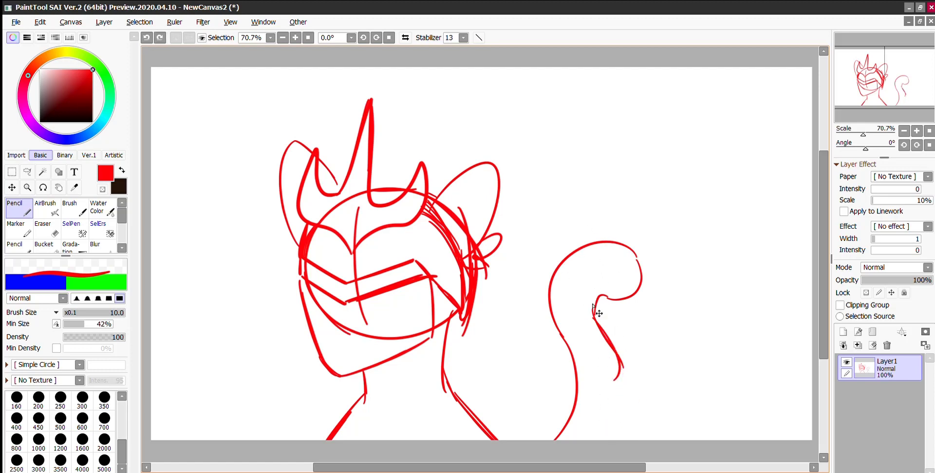
pyautogui.hotkey('ctrl', 'z')
pyautogui.moveTo(622, 367)
pyautogui.mouseDown()
pyautogui.moveTo(618, 442)
pyautogui.moveTo(619, 340)
pyautogui.moveTo(614, 440)
pyautogui.mouseUp()
pyautogui.moveTo(613, 352); pyautogui.dragTo(626, 404)
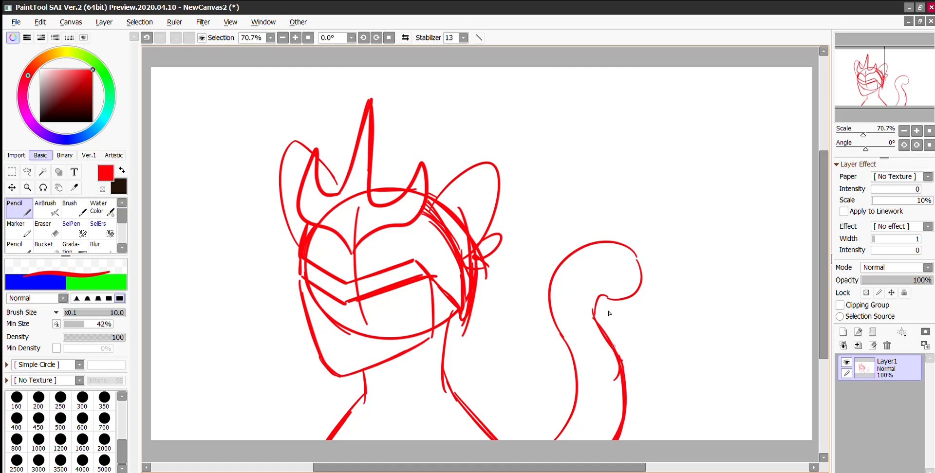
# Reinforce the tail's inner edge and the underside of its curled tip with extra strokes
pyautogui.moveTo(597, 311); pyautogui.dragTo(622, 361)
pyautogui.moveTo(606, 293); pyautogui.dragTo(595, 320)
pyautogui.moveTo(610, 294)
pyautogui.mouseDown()
pyautogui.moveTo(606, 323)
pyautogui.moveTo(609, 296)
pyautogui.mouseUp()
pyautogui.moveTo(612, 300); pyautogui.dragTo(641, 265)
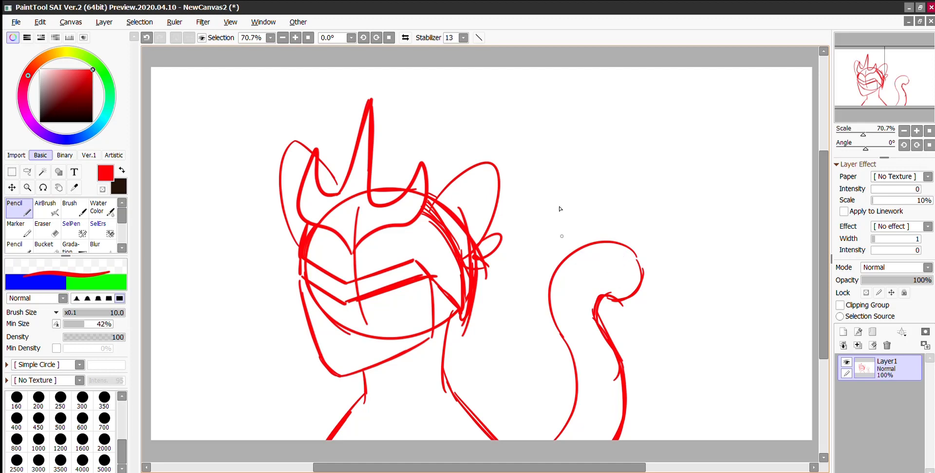
# Add short hatching strokes inside both ears to suggest inner fur
pyautogui.moveTo(443, 204); pyautogui.dragTo(485, 173)
pyautogui.moveTo(294, 149); pyautogui.dragTo(309, 164)
pyautogui.moveTo(298, 152)
pyautogui.mouseDown()
pyautogui.moveTo(321, 176)
pyautogui.moveTo(295, 162)
pyautogui.moveTo(292, 188)
pyautogui.mouseUp()
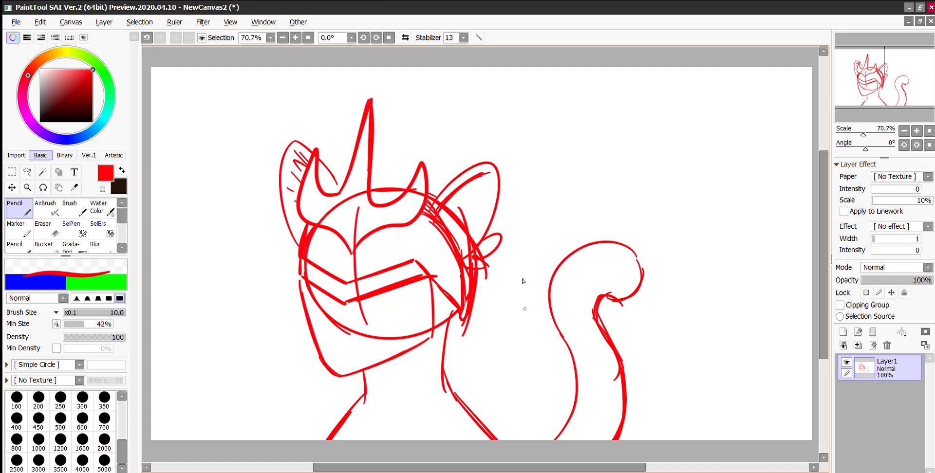
pyautogui.moveTo(447, 207); pyautogui.dragTo(470, 191)
pyautogui.moveTo(453, 197); pyautogui.dragTo(482, 189)
pyautogui.moveTo(462, 209)
pyautogui.mouseDown()
pyautogui.moveTo(484, 197)
pyautogui.moveTo(474, 206)
pyautogui.mouseUp()
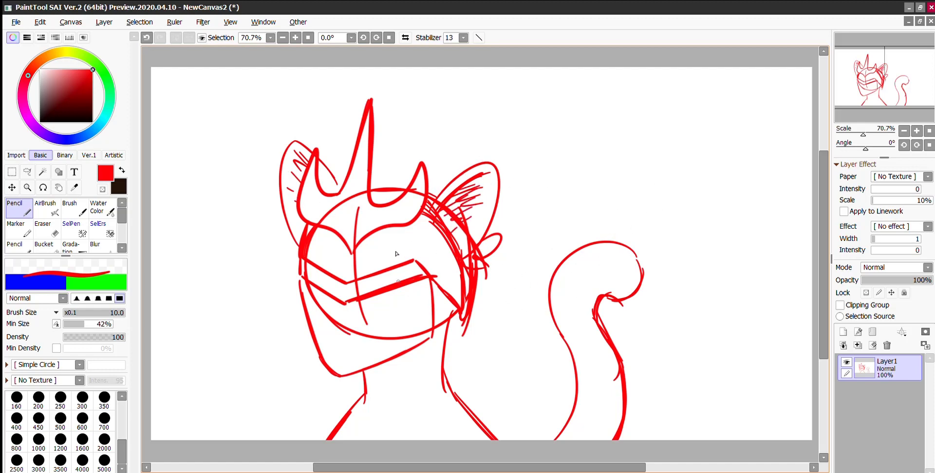
# Strengthen the mask's lower outline with extra strokes along the cheek, chin and right jaw edge
pyautogui.moveTo(299, 280)
pyautogui.mouseDown()
pyautogui.moveTo(320, 371)
pyautogui.moveTo(392, 368)
pyautogui.moveTo(414, 343)
pyautogui.mouseUp()
pyautogui.moveTo(366, 376)
pyautogui.mouseDown()
pyautogui.moveTo(431, 337)
pyautogui.moveTo(387, 368)
pyautogui.moveTo(426, 337)
pyautogui.mouseUp()
pyautogui.moveTo(432, 338); pyautogui.dragTo(426, 280)
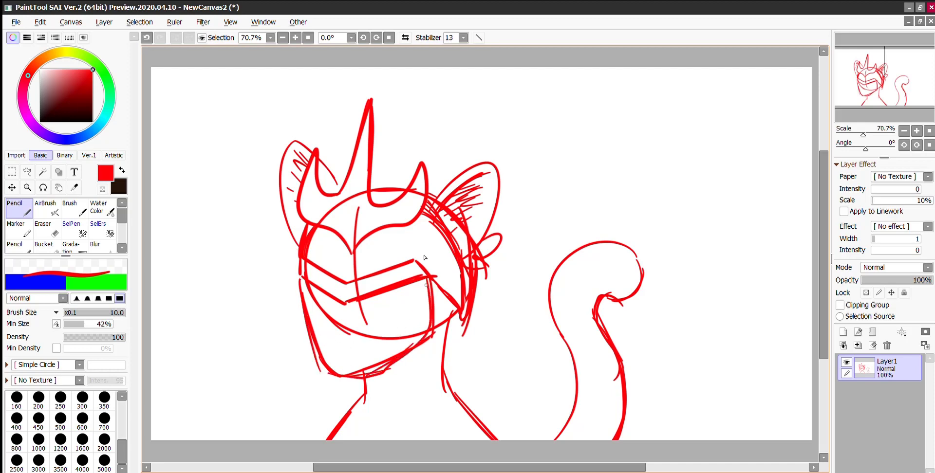
# Draw a V-shaped neckline below the neck and add shoulder and inner arm lines on both sides
pyautogui.moveTo(364, 392); pyautogui.dragTo(380, 430)
pyautogui.moveTo(383, 429)
pyautogui.mouseDown()
pyautogui.moveTo(452, 395)
pyautogui.moveTo(440, 441)
pyautogui.moveTo(449, 389)
pyautogui.moveTo(441, 419)
pyautogui.moveTo(497, 413)
pyautogui.moveTo(507, 441)
pyautogui.mouseUp()
pyautogui.hotkey('ctrl', 'z')
pyautogui.moveTo(444, 385)
pyautogui.mouseDown()
pyautogui.moveTo(462, 395)
pyautogui.moveTo(501, 440)
pyautogui.mouseUp()
pyautogui.moveTo(361, 391); pyautogui.dragTo(312, 440)
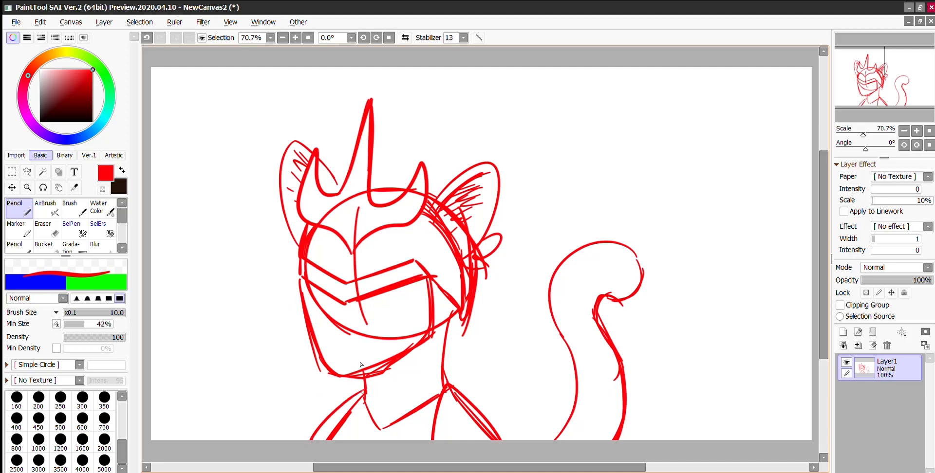
pyautogui.moveTo(364, 390); pyautogui.dragTo(351, 441)
# Scale down the whole sketch and move it into the lower-left part of the canvas
pyautogui.hotkey('ctrl', 't')
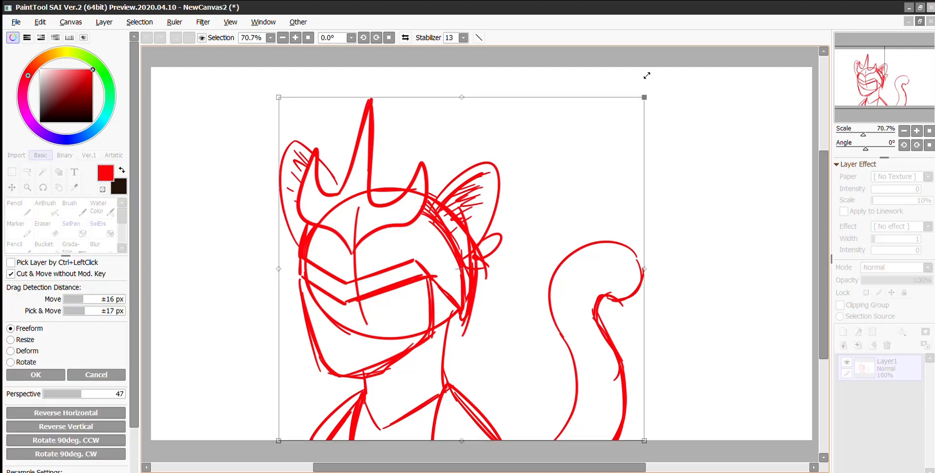
pyautogui.moveTo(645, 76)
pyautogui.mouseDown()
pyautogui.moveTo(526, 196)
pyautogui.moveTo(567, 143)
pyautogui.mouseUp()
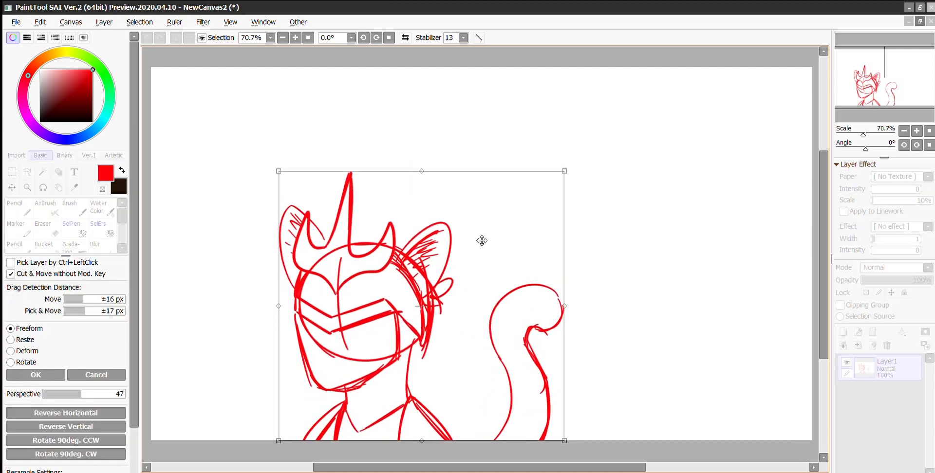
pyautogui.moveTo(482, 241); pyautogui.dragTo(432, 238)
pyautogui.moveTo(242, 141); pyautogui.dragTo(225, 125)
pyautogui.moveTo(524, 269)
pyautogui.mouseDown()
pyautogui.moveTo(515, 271)
pyautogui.moveTo(526, 271)
pyautogui.mouseUp()
pyautogui.press('Return')
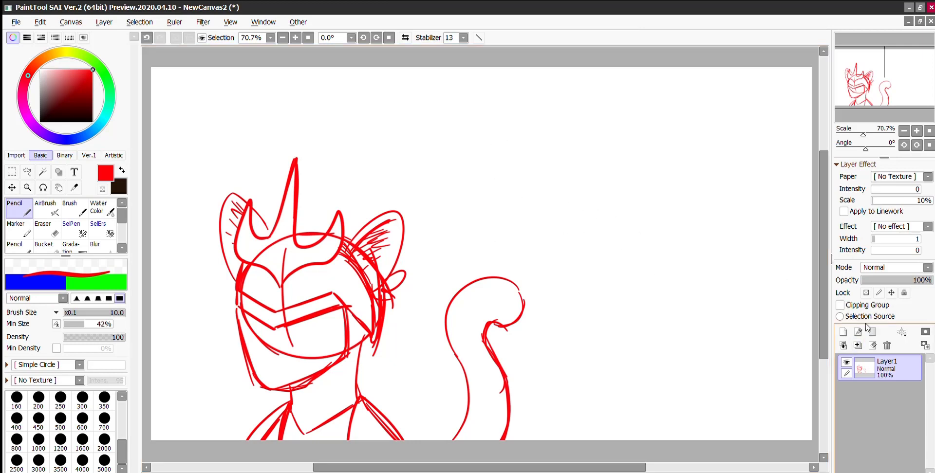
# Add a new empty layer above the sketch layer
pyautogui.click(843, 331)
pyautogui.scroll(-3, 453, 242)
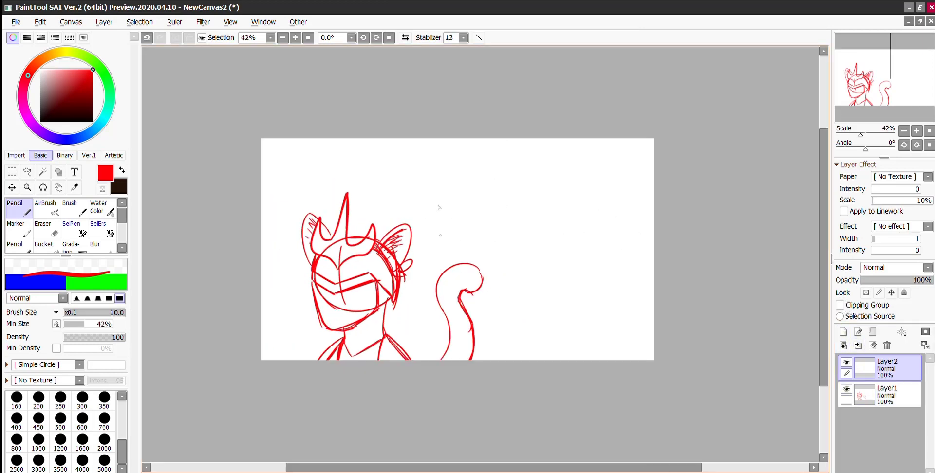
pyautogui.scroll(2, 438, 237)
pyautogui.scroll(1, 411, 210)
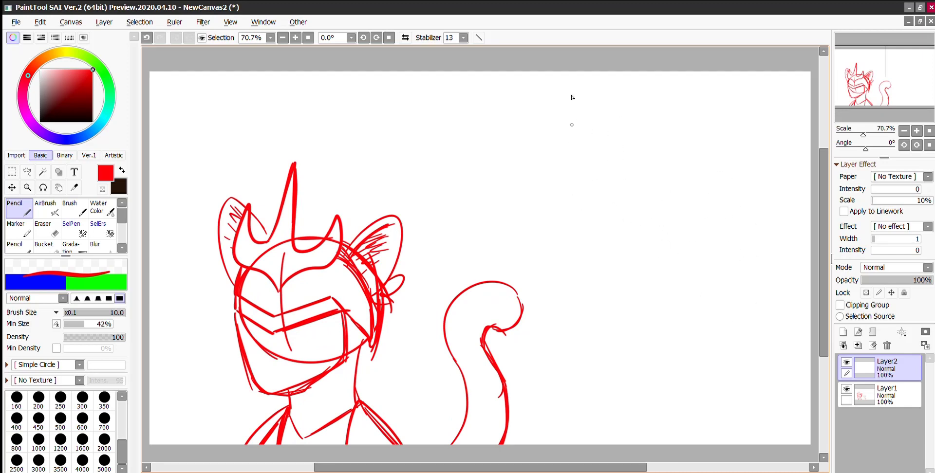
# Try to lasso the tail on Layer1 and shrink, rotate and shift it closer to the shoulder
pyautogui.click(863, 390)
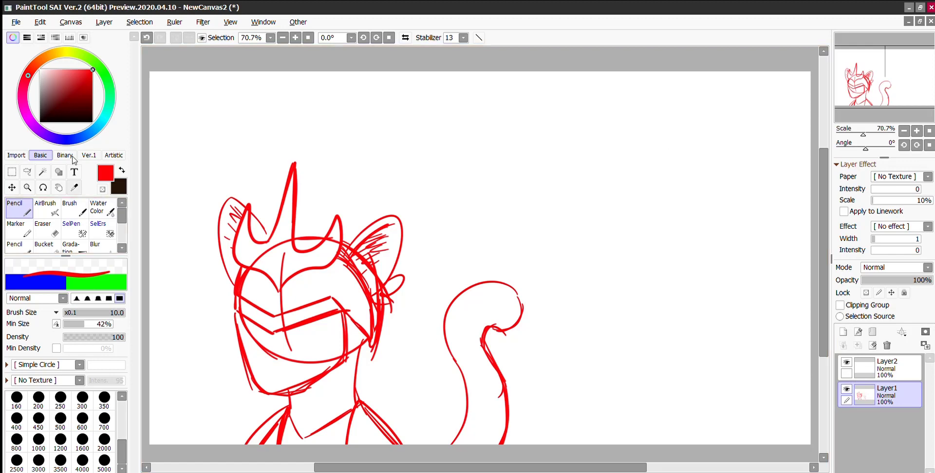
pyautogui.press('a')
pyautogui.moveTo(429, 336)
pyautogui.mouseDown()
pyautogui.moveTo(538, 447)
pyautogui.moveTo(432, 389)
pyautogui.mouseUp()
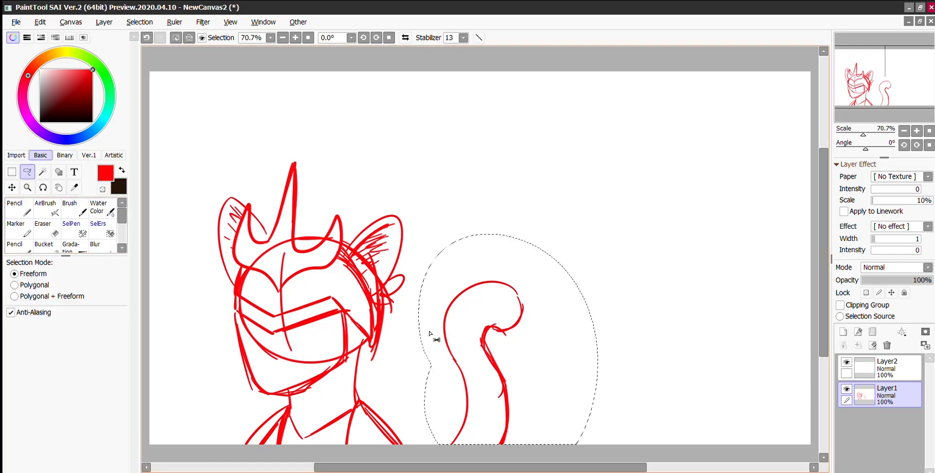
pyautogui.hotkey('ctrl', 't')
pyautogui.moveTo(521, 255); pyautogui.dragTo(499, 276)
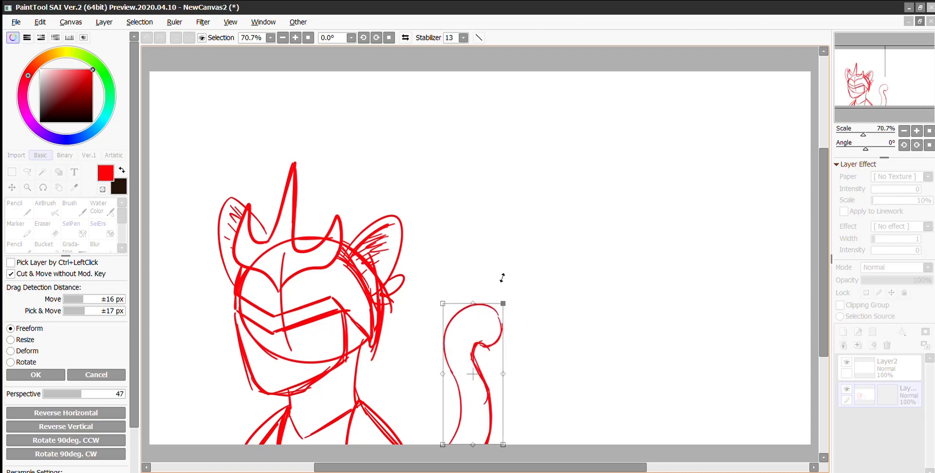
pyautogui.moveTo(478, 316); pyautogui.dragTo(445, 330)
pyautogui.moveTo(518, 295); pyautogui.dragTo(527, 337)
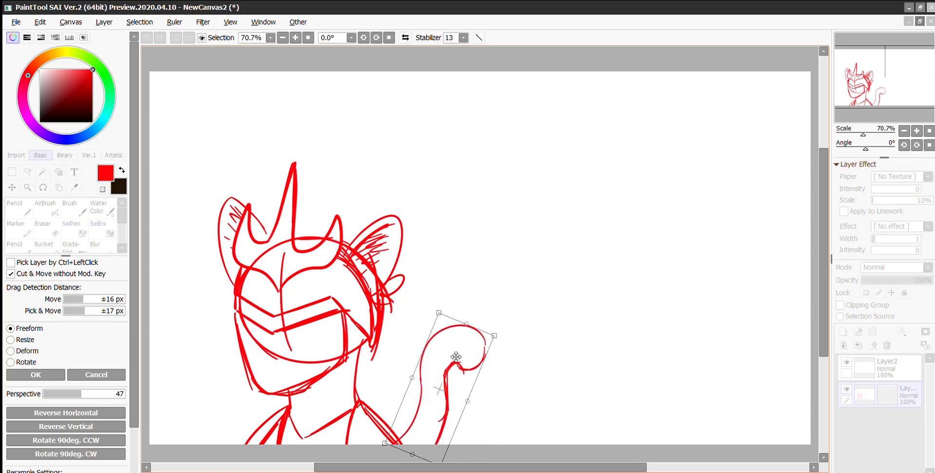
pyautogui.moveTo(456, 358); pyautogui.dragTo(460, 370)
pyautogui.moveTo(450, 302); pyautogui.dragTo(455, 257)
pyautogui.moveTo(564, 279); pyautogui.dragTo(519, 242)
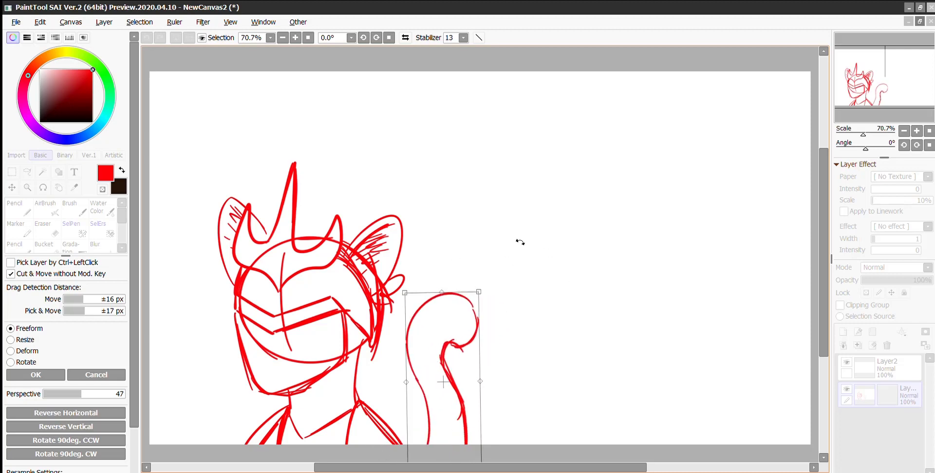
pyautogui.moveTo(460, 323); pyautogui.dragTo(462, 320)
pyautogui.press('Escape')
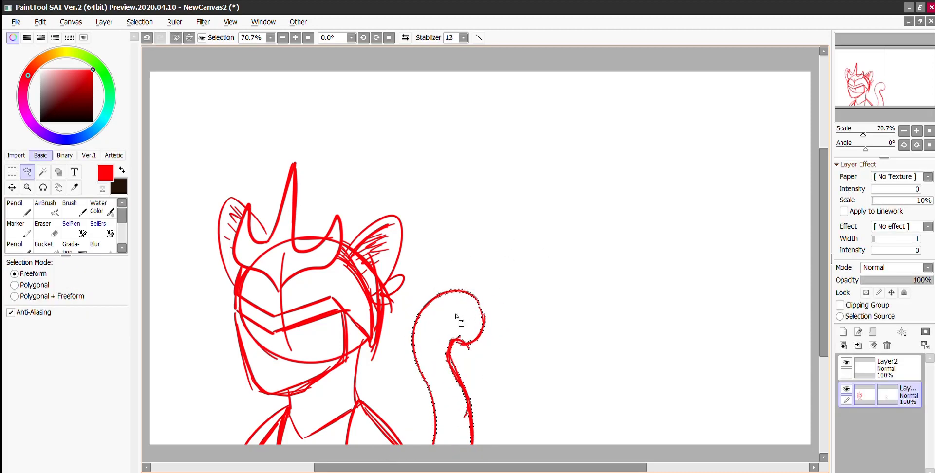
pyautogui.hotkey('ctrl', 'd')
# Erase the entire curled tail from Layer1 and switch back to the Pencil
pyautogui.click(54, 225)
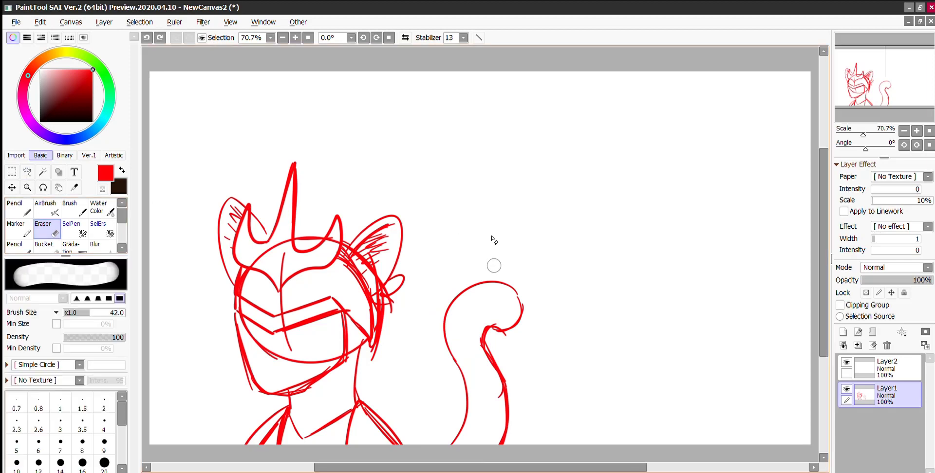
pyautogui.moveTo(441, 308)
pyautogui.mouseDown()
pyautogui.moveTo(498, 262)
pyautogui.moveTo(438, 391)
pyautogui.moveTo(448, 401)
pyautogui.moveTo(475, 386)
pyautogui.moveTo(497, 358)
pyautogui.moveTo(468, 421)
pyautogui.moveTo(509, 368)
pyautogui.moveTo(492, 309)
pyautogui.mouseUp()
pyautogui.click(18, 208)
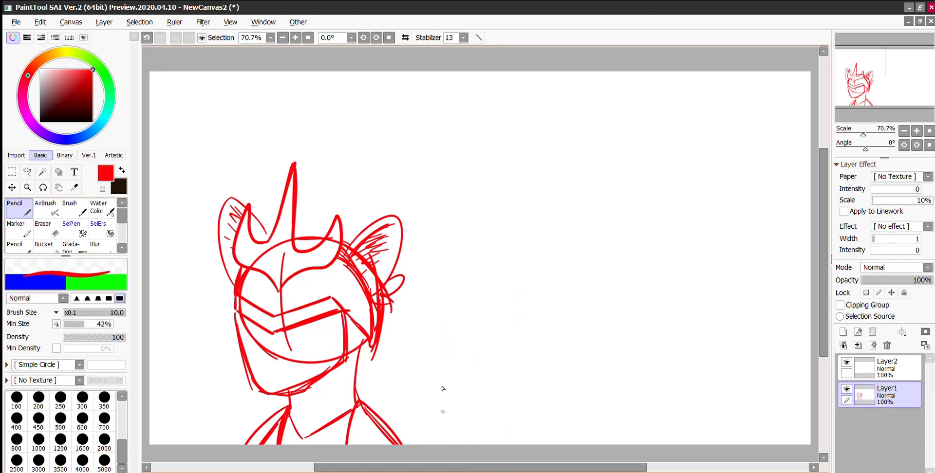
# Try to redraw the tail as a single curve with a rounded, looped tip beside the shoulder
pyautogui.moveTo(453, 444)
pyautogui.mouseDown()
pyautogui.moveTo(432, 356)
pyautogui.moveTo(494, 341)
pyautogui.moveTo(473, 402)
pyautogui.mouseUp()
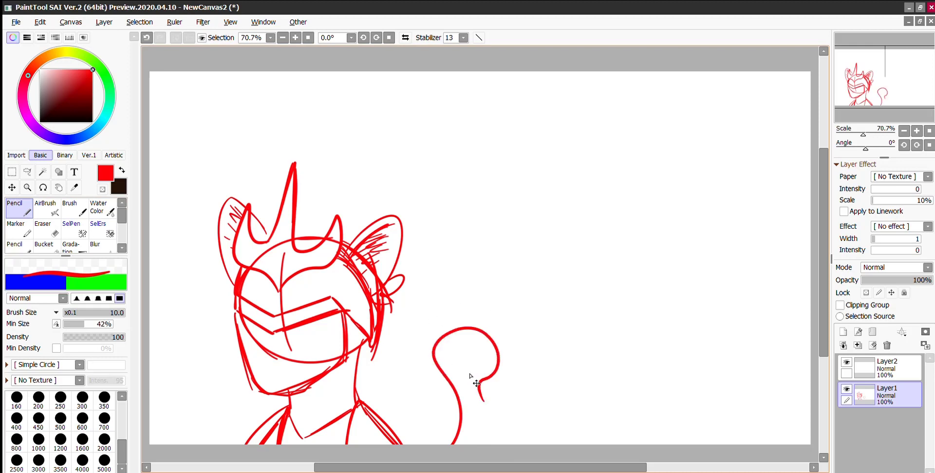
pyautogui.hotkey('ctrl', 'z')
pyautogui.moveTo(440, 444)
pyautogui.mouseDown()
pyautogui.moveTo(431, 312)
pyautogui.moveTo(475, 339)
pyautogui.moveTo(487, 441)
pyautogui.moveTo(479, 205)
pyautogui.mouseUp()
pyautogui.hotkey('ctrl', 'z')
pyautogui.hotkey('ctrl', 'z')
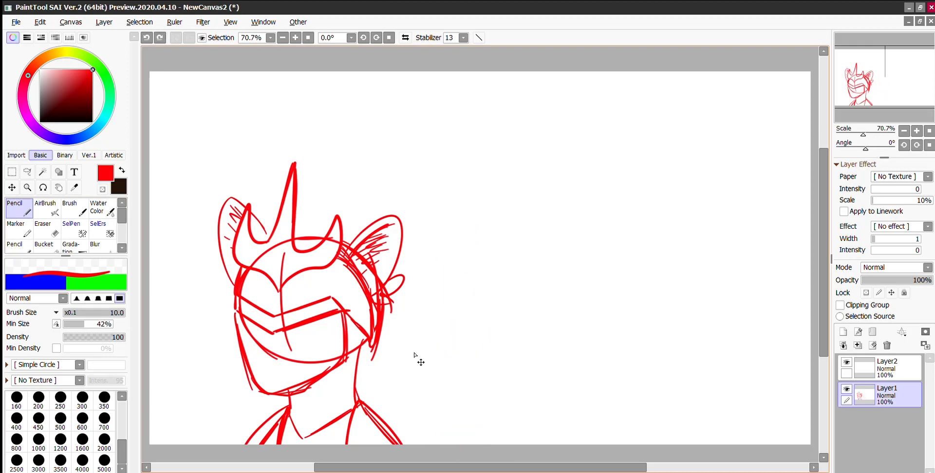
# Try to sketch a raised forearm with a scalloped paw to the right of the bust
pyautogui.moveTo(412, 444)
pyautogui.mouseDown()
pyautogui.moveTo(423, 371)
pyautogui.moveTo(443, 365)
pyautogui.moveTo(464, 419)
pyautogui.moveTo(435, 462)
pyautogui.moveTo(449, 405)
pyautogui.moveTo(444, 335)
pyautogui.moveTo(476, 325)
pyautogui.moveTo(493, 364)
pyautogui.moveTo(467, 363)
pyautogui.moveTo(481, 404)
pyautogui.moveTo(460, 459)
pyautogui.moveTo(444, 325)
pyautogui.moveTo(487, 444)
pyautogui.mouseUp()
pyautogui.hotkey('ctrl', 'z')
pyautogui.hotkey('ctrl', 'z')
pyautogui.hotkey('ctrl', 'z')
pyautogui.hotkey('ctrl', 'z')
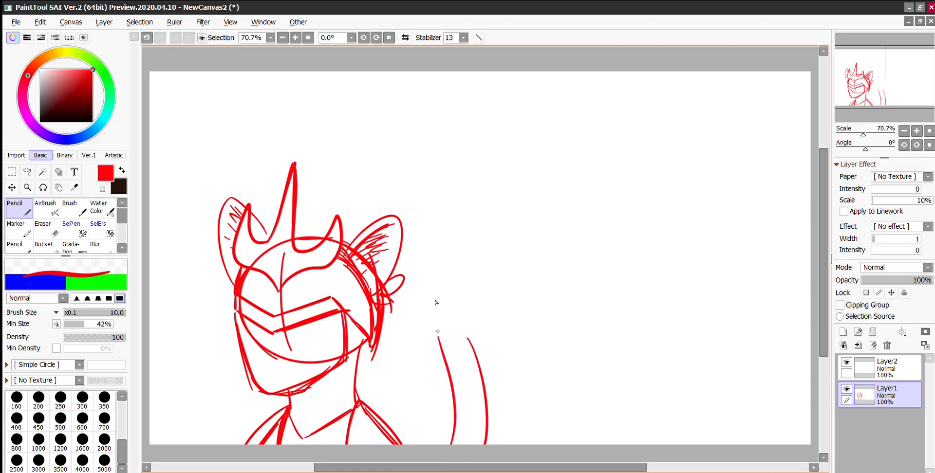
pyautogui.moveTo(437, 336); pyautogui.dragTo(489, 312)
pyautogui.hotkey('ctrl', 'z')
pyautogui.moveTo(440, 344)
pyautogui.mouseDown()
pyautogui.moveTo(471, 346)
pyautogui.moveTo(453, 303)
pyautogui.moveTo(472, 303)
pyautogui.moveTo(472, 335)
pyautogui.moveTo(491, 360)
pyautogui.mouseUp()
pyautogui.hotkey('ctrl', 'z')
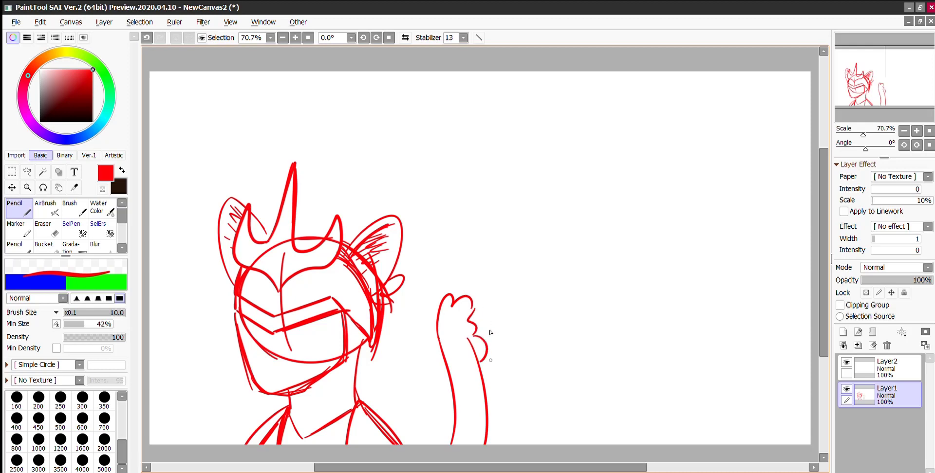
pyautogui.hotkey('ctrl', 'z')
pyautogui.hotkey('ctrl', 'z')
pyautogui.hotkey('ctrl', 'z')
pyautogui.hotkey('ctrl', 'z')
pyautogui.hotkey('ctrl', 'z')
pyautogui.hotkey('ctrl', 'z')
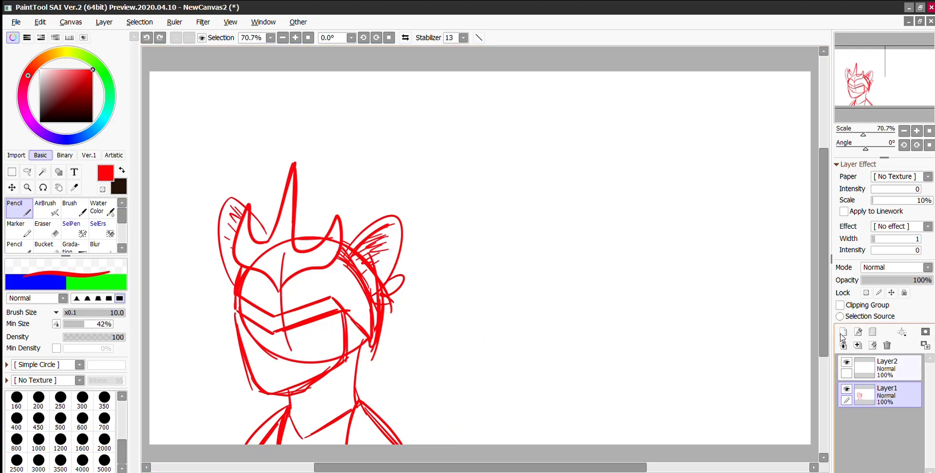
# Make Layer2 the active layer and set the Pencil's brush size to 4
pyautogui.click(861, 366)
pyautogui.click(847, 362)
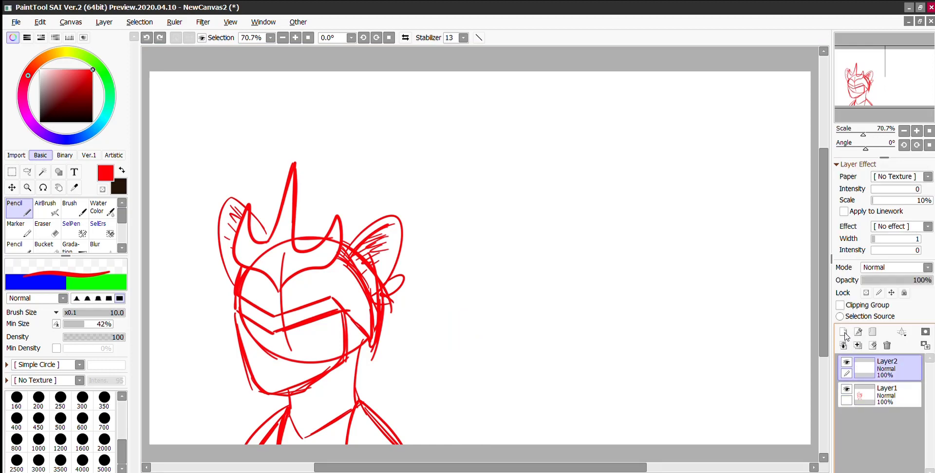
pyautogui.moveTo(694, 246)
pyautogui.mouseDown()
pyautogui.moveTo(735, 241)
pyautogui.moveTo(696, 243)
pyautogui.mouseUp()
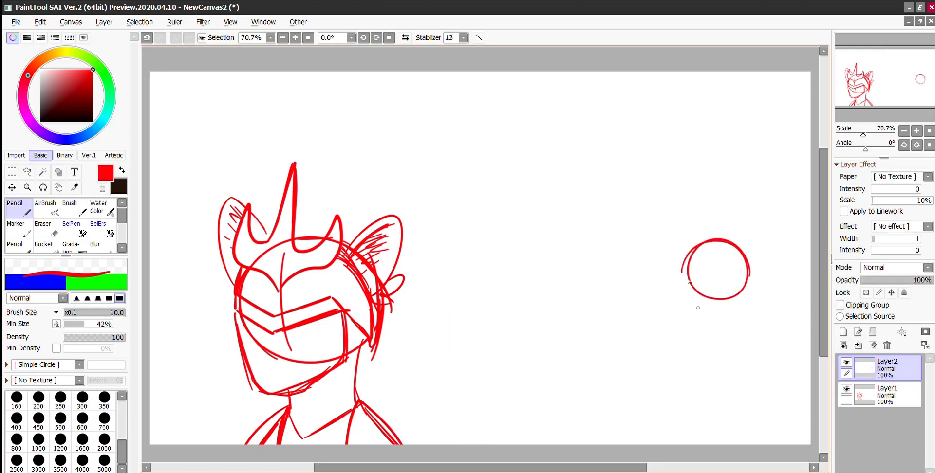
pyautogui.hotkey('ctrl', 'z')
pyautogui.click(122, 430)
pyautogui.click(104, 422)
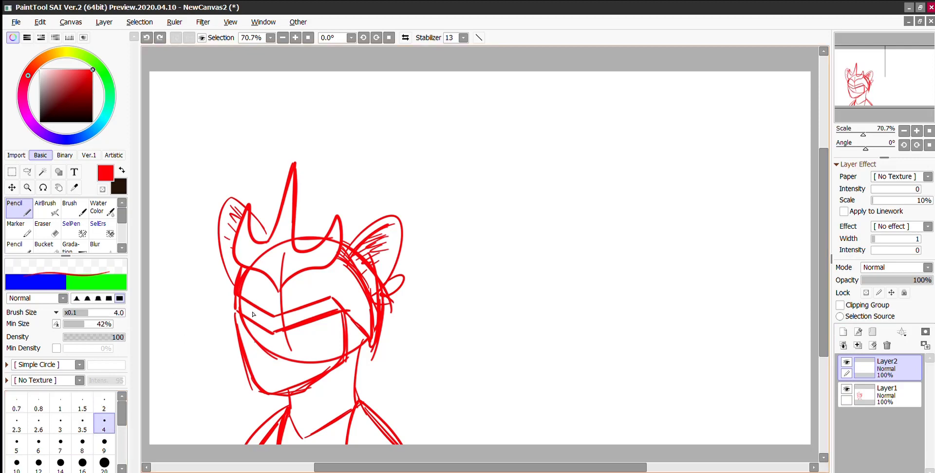
# Sketch a small skull on the canvas's right side with a round cranium, eye sockets, short snout and lower jaw
pyautogui.moveTo(695, 241)
pyautogui.mouseDown()
pyautogui.moveTo(730, 237)
pyautogui.moveTo(689, 288)
pyautogui.moveTo(688, 280)
pyautogui.moveTo(659, 282)
pyautogui.mouseUp()
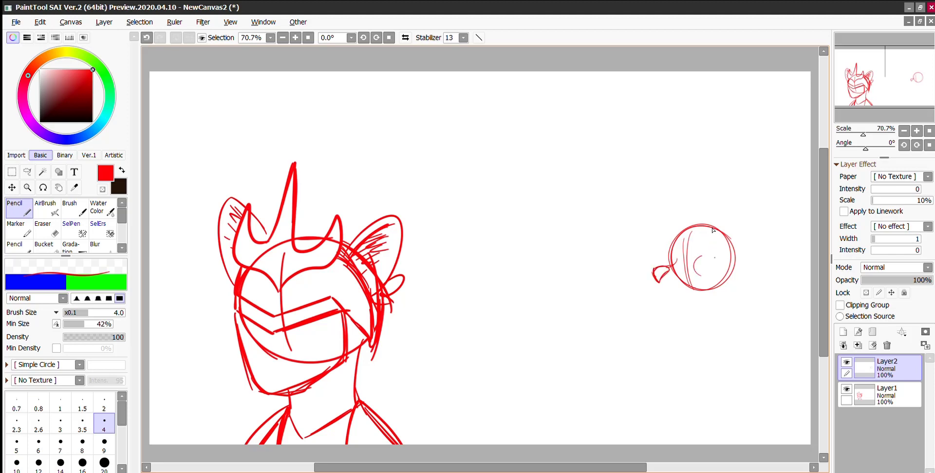
pyautogui.moveTo(705, 254); pyautogui.dragTo(666, 263)
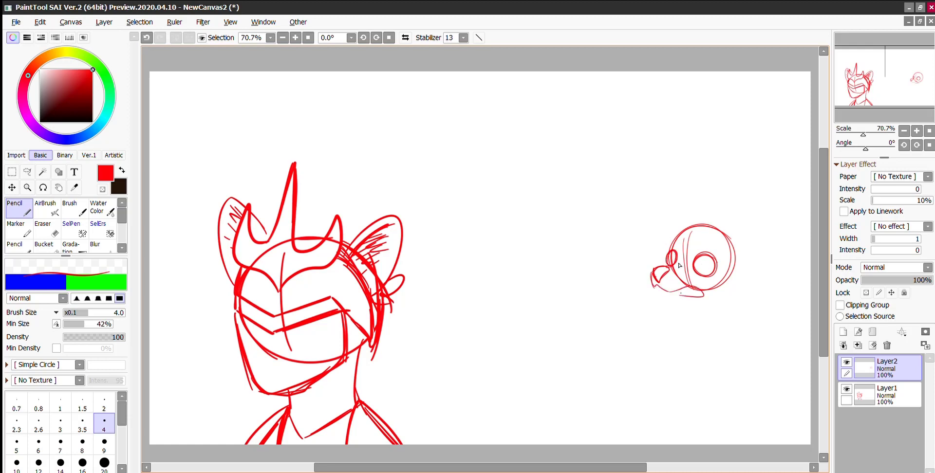
pyautogui.hotkey('ctrl', 'z')
pyautogui.hotkey('ctrl', 'z')
pyautogui.moveTo(655, 271); pyautogui.dragTo(652, 285)
pyautogui.moveTo(712, 284); pyautogui.dragTo(669, 297)
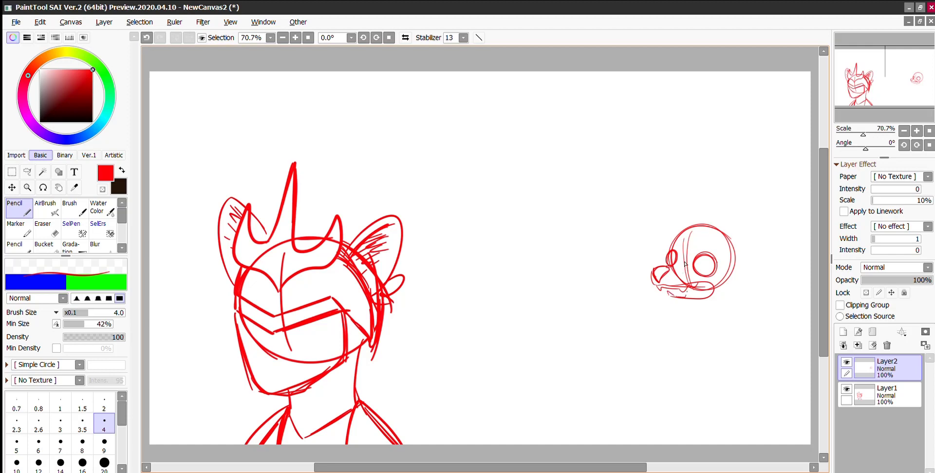
# Try to shade the skull's round eye socket and add face markings and a jagged fur outline around the cranium
pyautogui.moveTo(679, 300)
pyautogui.mouseDown()
pyautogui.moveTo(721, 294)
pyautogui.moveTo(745, 273)
pyautogui.moveTo(705, 259)
pyautogui.moveTo(712, 263)
pyautogui.mouseUp()
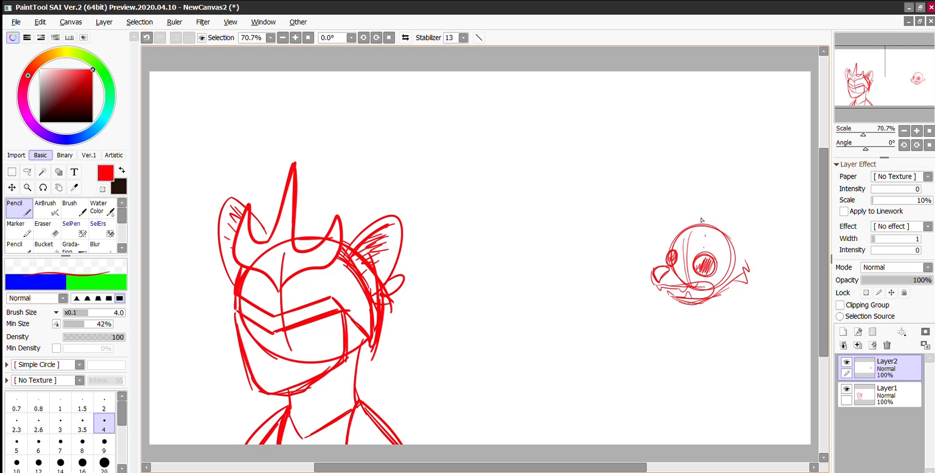
pyautogui.moveTo(691, 233); pyautogui.dragTo(687, 266)
pyautogui.moveTo(682, 233); pyautogui.dragTo(684, 271)
pyautogui.moveTo(690, 221)
pyautogui.mouseDown()
pyautogui.moveTo(702, 209)
pyautogui.moveTo(732, 210)
pyautogui.moveTo(752, 246)
pyautogui.moveTo(724, 269)
pyautogui.mouseUp()
pyautogui.moveTo(718, 271); pyautogui.dragTo(738, 258)
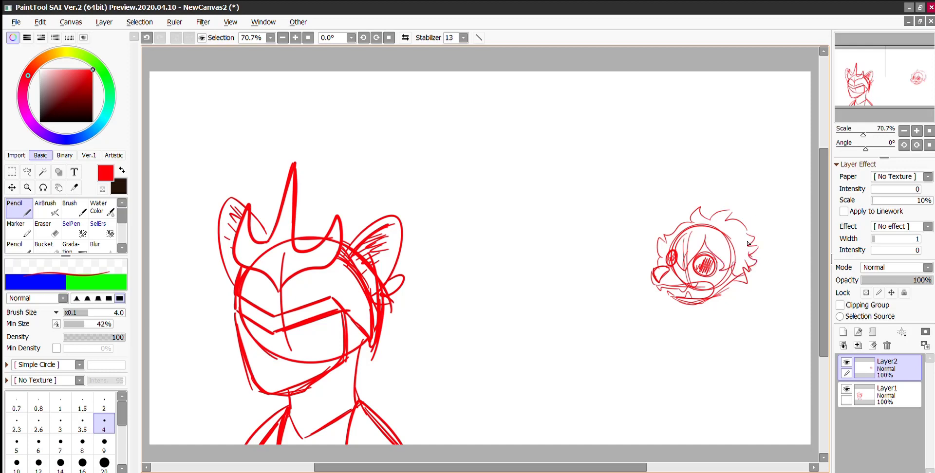
# Try to sketch a rounded ear behind the small head's fur and a short neck below its jaw
pyautogui.moveTo(711, 216)
pyautogui.mouseDown()
pyautogui.moveTo(730, 200)
pyautogui.moveTo(773, 245)
pyautogui.mouseUp()
pyautogui.hotkey('ctrl', 'z')
pyautogui.hotkey('ctrl', 'z')
pyautogui.moveTo(731, 215)
pyautogui.mouseDown()
pyautogui.moveTo(774, 228)
pyautogui.moveTo(712, 338)
pyautogui.mouseUp()
pyautogui.hotkey('ctrl', 'z')
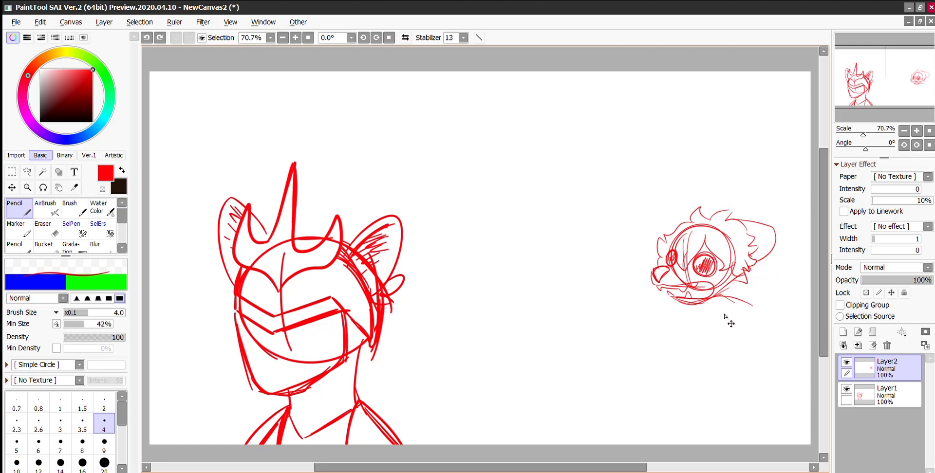
pyautogui.hotkey('ctrl', 'z')
pyautogui.moveTo(709, 295); pyautogui.dragTo(708, 323)
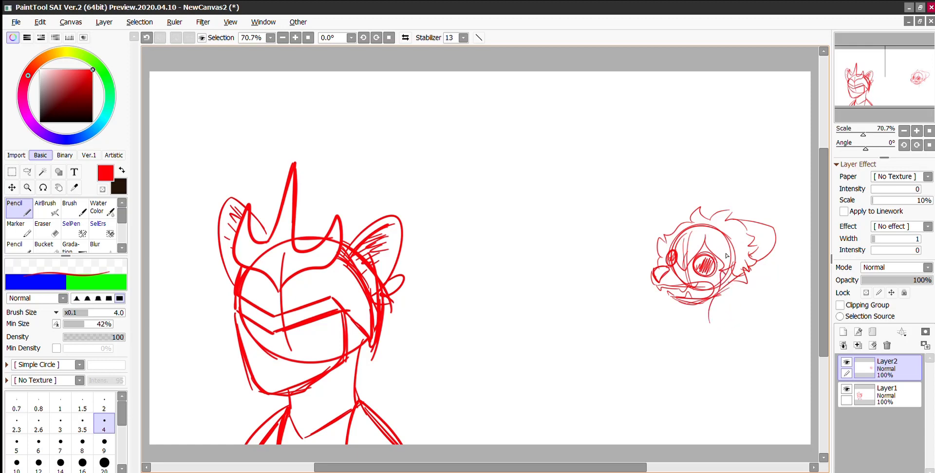
pyautogui.moveTo(725, 289)
pyautogui.mouseDown()
pyautogui.moveTo(728, 275)
pyautogui.moveTo(740, 287)
pyautogui.moveTo(738, 329)
pyautogui.moveTo(708, 324)
pyautogui.moveTo(710, 312)
pyautogui.mouseUp()
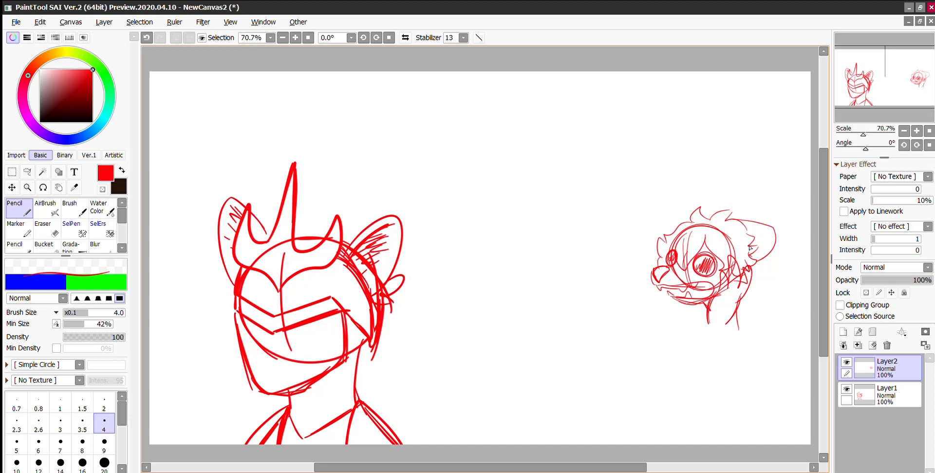
pyautogui.moveTo(750, 268); pyautogui.dragTo(764, 296)
# Undo the ear and neck strokes and try a larger, upswept ear behind the small head
pyautogui.hotkey('ctrl', 'z')
pyautogui.hotkey('ctrl', 'z')
pyautogui.hotkey('ctrl', 'z')
pyautogui.hotkey('ctrl', 'z')
pyautogui.hotkey('ctrl', 'z')
pyautogui.hotkey('ctrl', 'z')
pyautogui.hotkey('ctrl', 'z')
pyautogui.hotkey('ctrl', 'z')
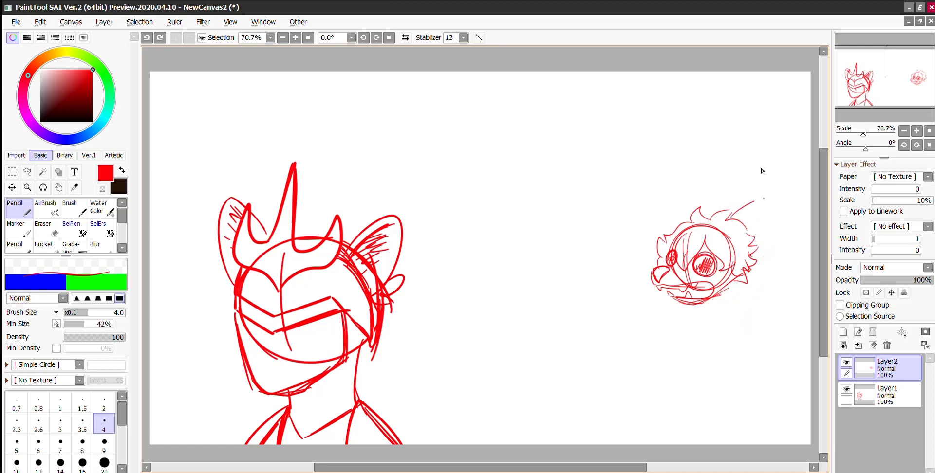
pyautogui.moveTo(726, 219); pyautogui.dragTo(767, 248)
pyautogui.hotkey('ctrl', 'z')
pyautogui.moveTo(725, 219)
pyautogui.mouseDown()
pyautogui.moveTo(770, 203)
pyautogui.moveTo(760, 246)
pyautogui.mouseUp()
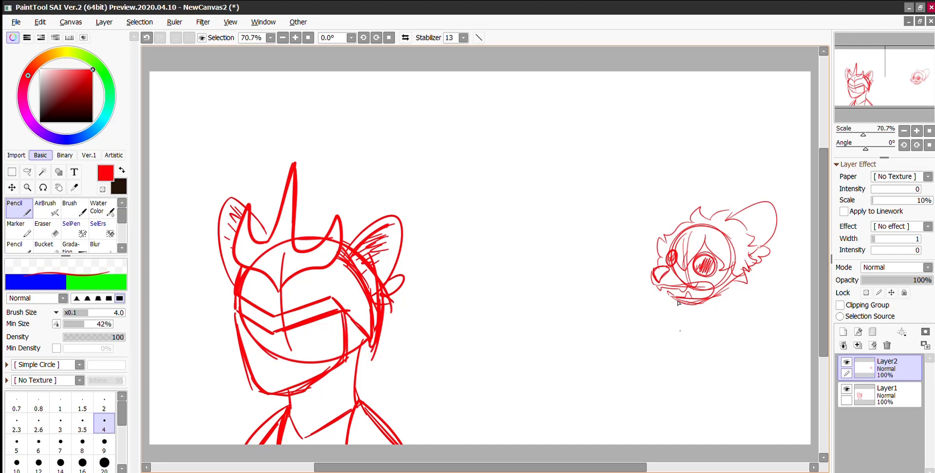
# Undo all the strokes of the small skull and of the tail beside the bust
pyautogui.hotkey('ctrl', 'z')
pyautogui.hotkey('ctrl', 'z')
pyautogui.hotkey('ctrl', 'z')
pyautogui.hotkey('ctrl', 'z')
pyautogui.hotkey('ctrl', 'z')
pyautogui.hotkey('ctrl', 'z')
pyautogui.hotkey('ctrl', 'z')
pyautogui.hotkey('ctrl', 'z')
pyautogui.hotkey('ctrl', 'z')
pyautogui.hotkey('ctrl', 'z')
pyautogui.hotkey('ctrl', 'z')
pyautogui.hotkey('ctrl', 'z')
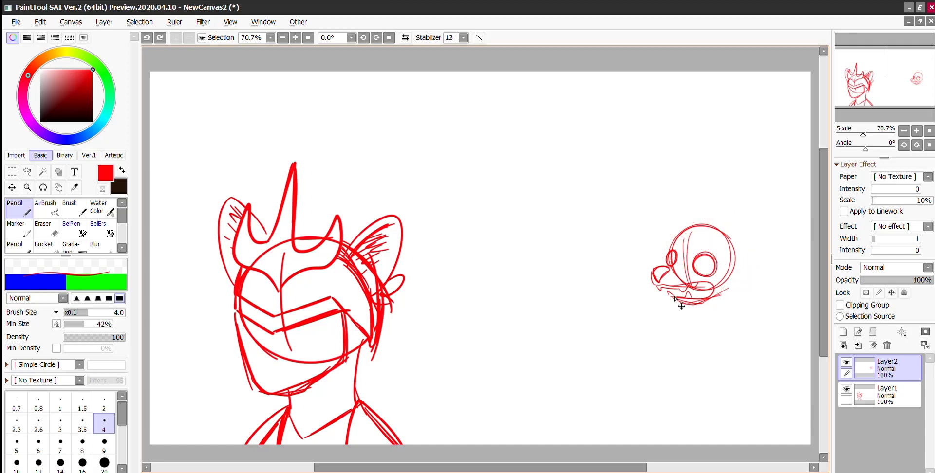
pyautogui.hotkey('ctrl', 'z')
pyautogui.hotkey('ctrl', 'z')
pyautogui.hotkey('ctrl', 'z')
pyautogui.hotkey('ctrl', 'z')
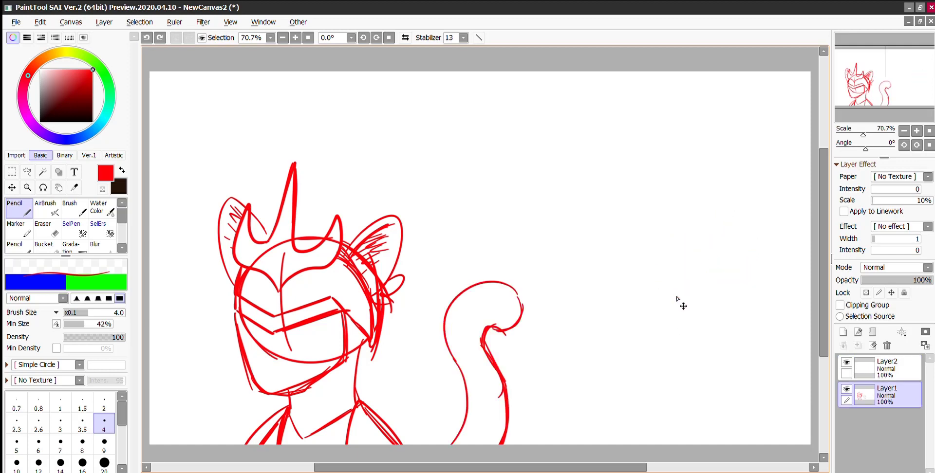
pyautogui.hotkey('ctrl', 'z')
# Transform Layer1's bust sketch, moving it to the canvas centre and enlarging it slightly
pyautogui.hotkey('ctrl', 't')
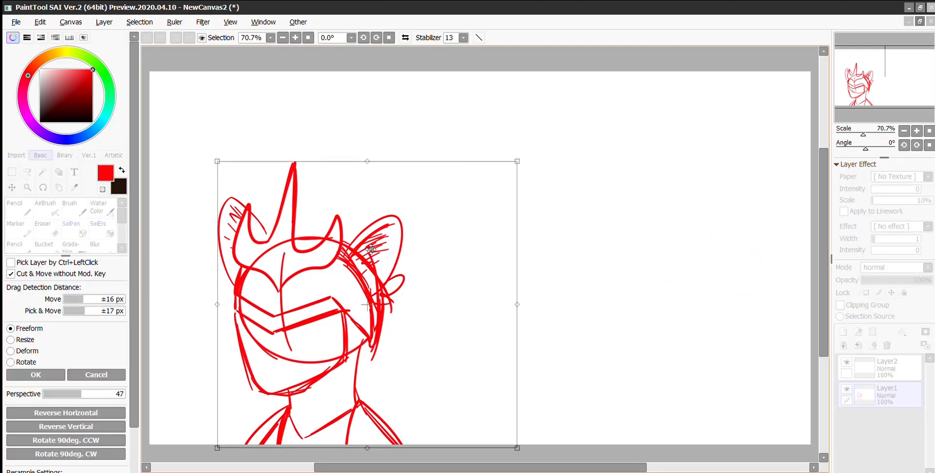
pyautogui.moveTo(354, 270)
pyautogui.mouseDown()
pyautogui.moveTo(548, 255)
pyautogui.moveTo(514, 268)
pyautogui.mouseUp()
pyautogui.moveTo(375, 119)
pyautogui.mouseDown()
pyautogui.moveTo(289, 70)
pyautogui.moveTo(344, 117)
pyautogui.moveTo(330, 101)
pyautogui.mouseUp()
pyautogui.moveTo(476, 221); pyautogui.dragTo(507, 218)
pyautogui.press('Return')
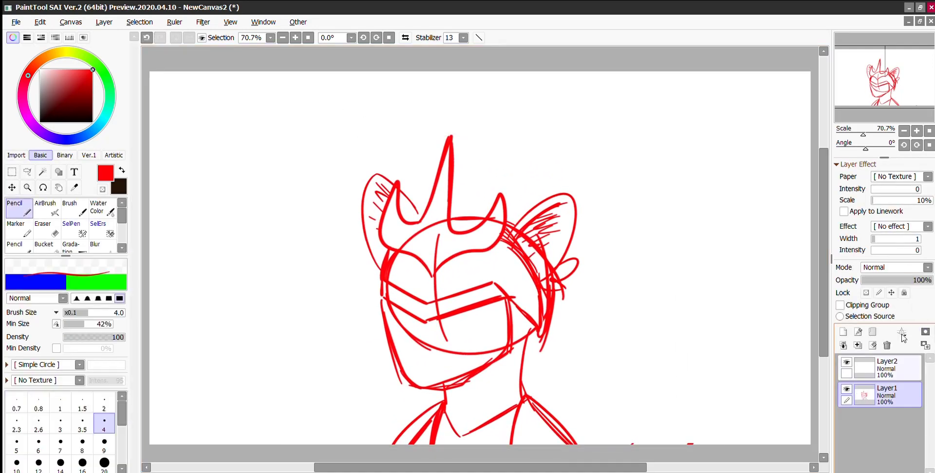
# Set up black and the binary PixArt Pen for inking on a visible Layer2
pyautogui.click(846, 362)
pyautogui.click(886, 368)
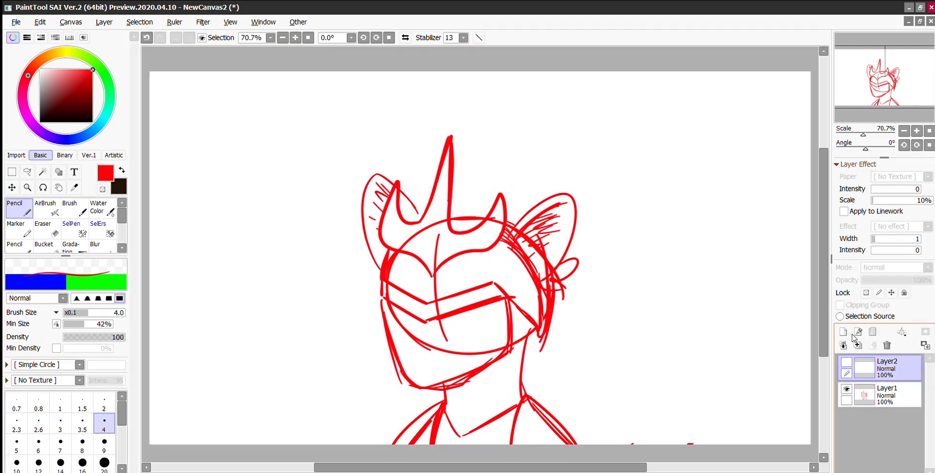
pyautogui.click(900, 392)
pyautogui.click(884, 368)
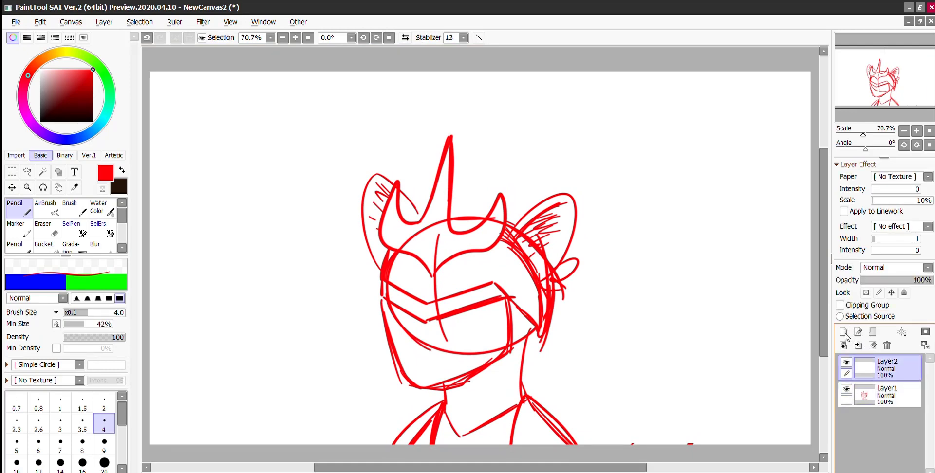
pyautogui.click(41, 122)
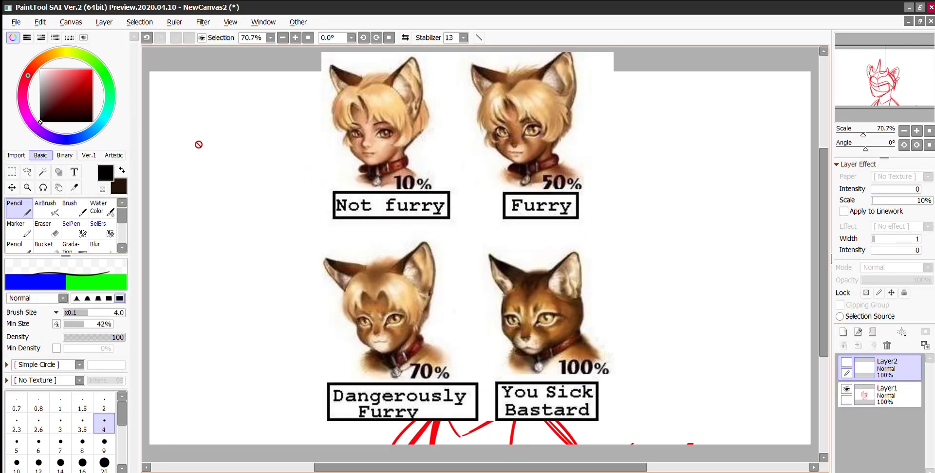
pyautogui.click(64, 155)
pyautogui.click(846, 362)
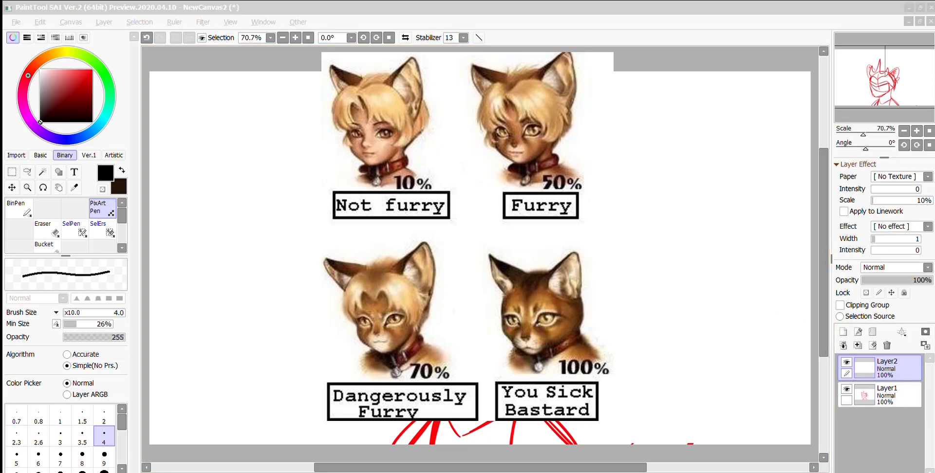
# Lower Layer1's opacity to 39% and make Layer2 the active layer
pyautogui.click(887, 394)
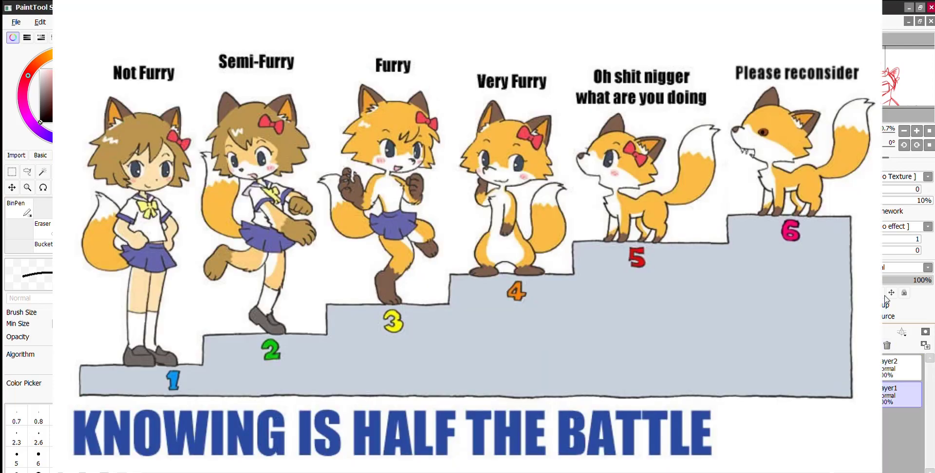
pyautogui.click(889, 280)
pyautogui.click(896, 369)
# Set the PixArt Pen's brush size to 10
pyautogui.scroll(3, 468, 237)
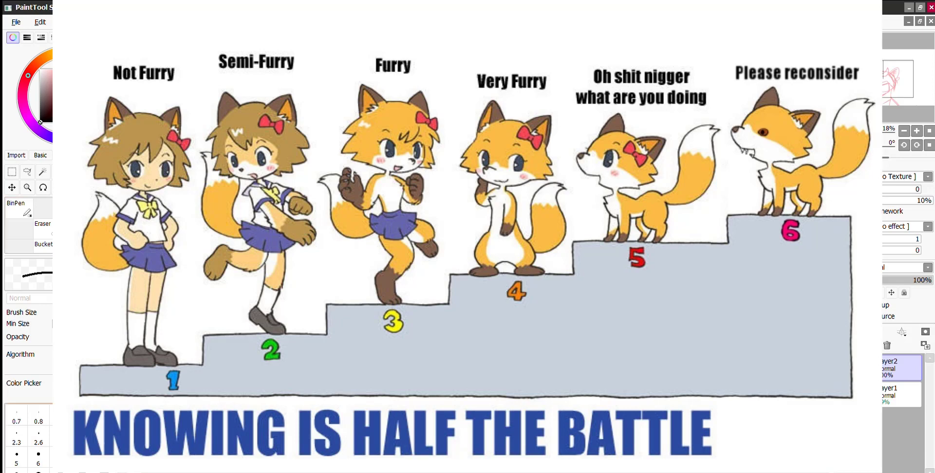
pyautogui.scroll(-1, 28, 438)
pyautogui.press(']')
pyautogui.press(']')
pyautogui.scroll(-3, 467, 243)
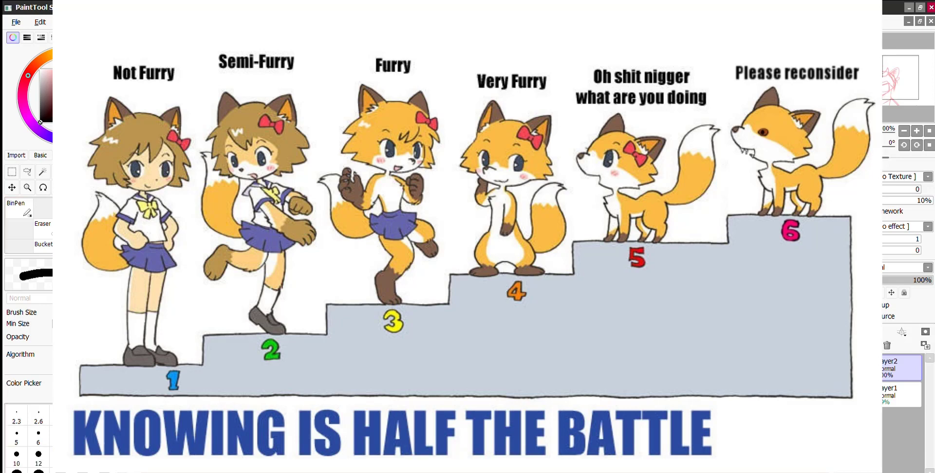
pyautogui.scroll(5, 467, 243)
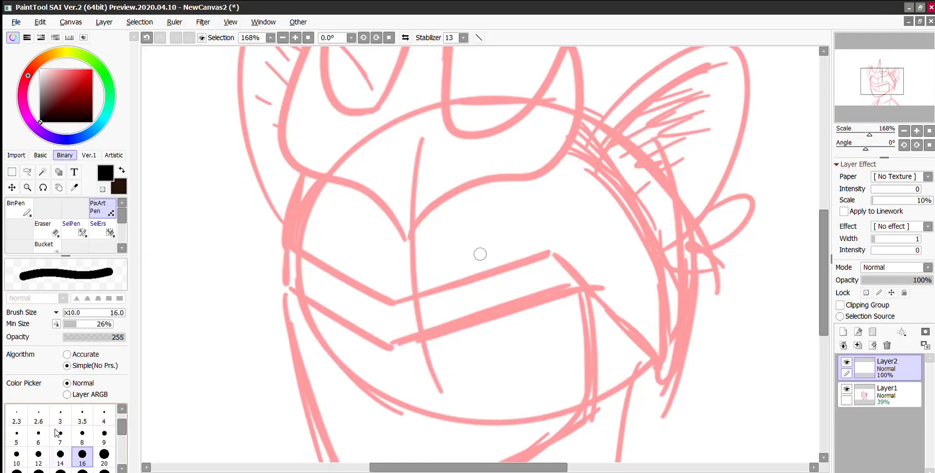
pyautogui.click(60, 456)
pyautogui.click(38, 456)
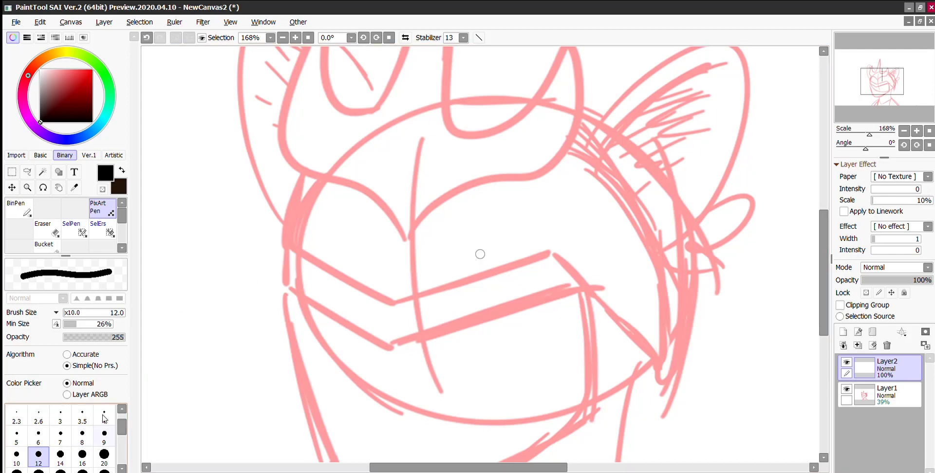
pyautogui.press('[')
# Ink the visor's upper line as a shallow V across the face, continuing diagonally down to the side of the jaw
pyautogui.moveTo(288, 244); pyautogui.dragTo(387, 310)
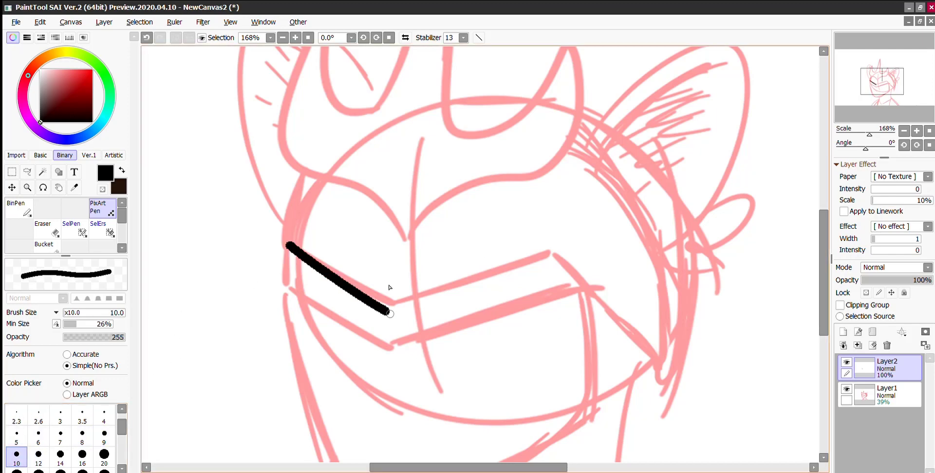
pyautogui.hotkey('ctrl', 'z')
pyautogui.moveTo(280, 238); pyautogui.dragTo(382, 297)
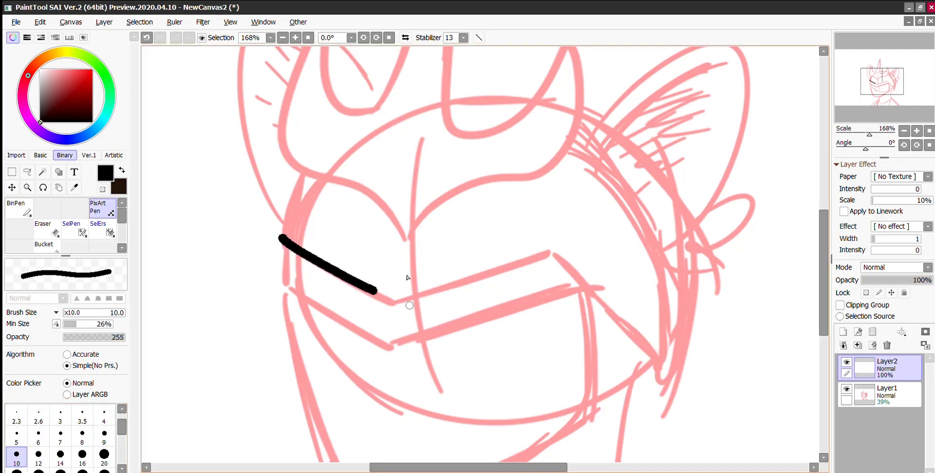
pyautogui.hotkey('ctrl', 'z')
pyautogui.moveTo(282, 242); pyautogui.dragTo(394, 308)
pyautogui.keyDown('shift'); pyautogui.click(548, 244); pyautogui.keyUp('shift')
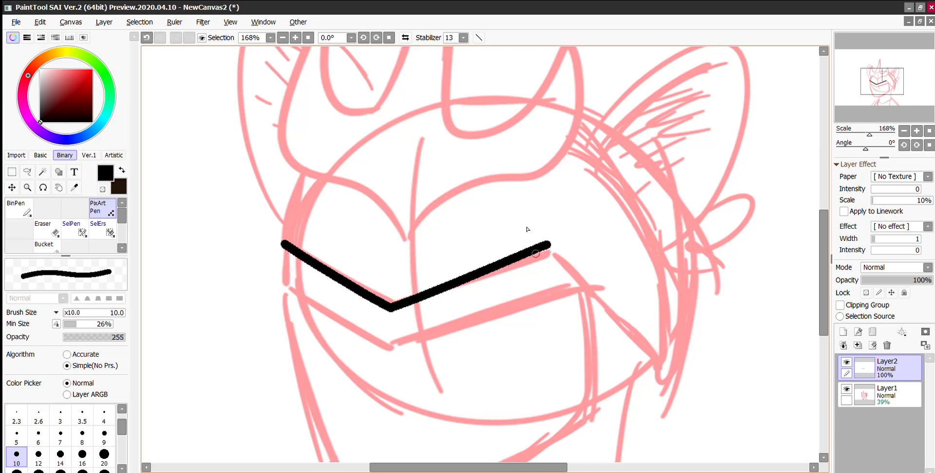
pyautogui.hotkey('ctrl', 'z')
pyautogui.keyDown('shift'); pyautogui.click(538, 252); pyautogui.keyUp('shift')
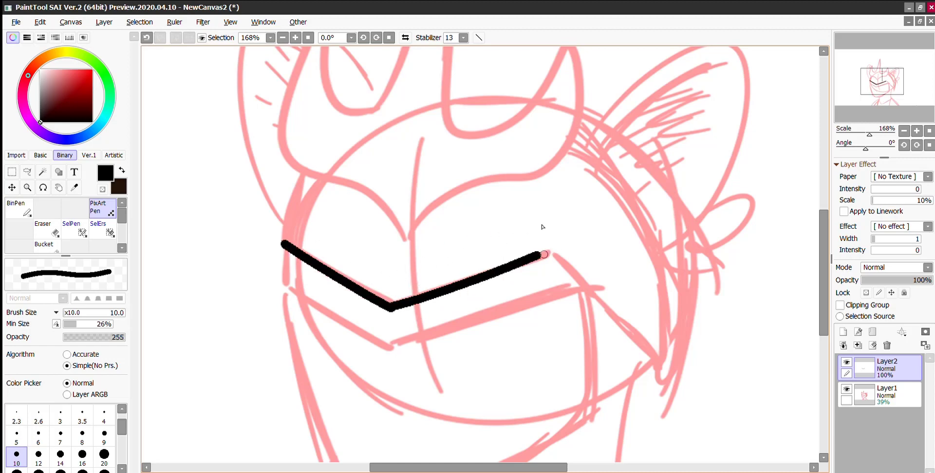
pyautogui.keyDown('shift'); pyautogui.click(636, 346); pyautogui.keyUp('shift')
pyautogui.hotkey('ctrl', 'z')
pyautogui.moveTo(538, 253)
pyautogui.mouseDown()
pyautogui.moveTo(550, 250)
pyautogui.moveTo(673, 396)
pyautogui.mouseUp()
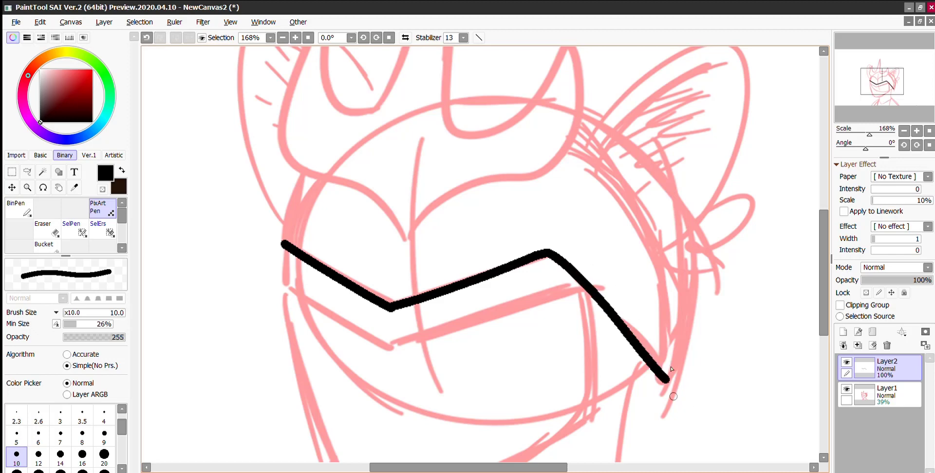
# Ink the crown's left spike with a curved outer edge and a hooked inner edge, following the red sketch
pyautogui.moveTo(281, 240); pyautogui.dragTo(321, 164)
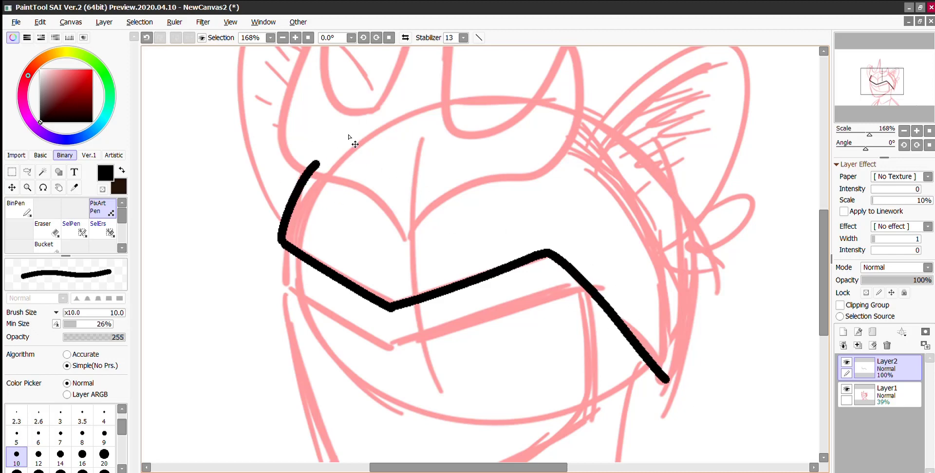
pyautogui.moveTo(818, 206); pyautogui.dragTo(818, 158)
pyautogui.moveTo(405, 394)
pyautogui.mouseDown()
pyautogui.moveTo(347, 337)
pyautogui.moveTo(290, 309)
pyautogui.mouseUp()
pyautogui.hotkey('ctrl', 'z')
pyautogui.hotkey('ctrl', 'z')
pyautogui.moveTo(401, 391)
pyautogui.mouseDown()
pyautogui.moveTo(274, 290)
pyautogui.moveTo(330, 160)
pyautogui.mouseUp()
pyautogui.hotkey('ctrl', 'z')
pyautogui.moveTo(310, 330)
pyautogui.mouseDown()
pyautogui.moveTo(330, 171)
pyautogui.moveTo(362, 259)
pyautogui.moveTo(420, 162)
pyautogui.moveTo(422, 116)
pyautogui.moveTo(460, 59)
pyautogui.mouseUp()
pyautogui.hotkey('ctrl', 'z')
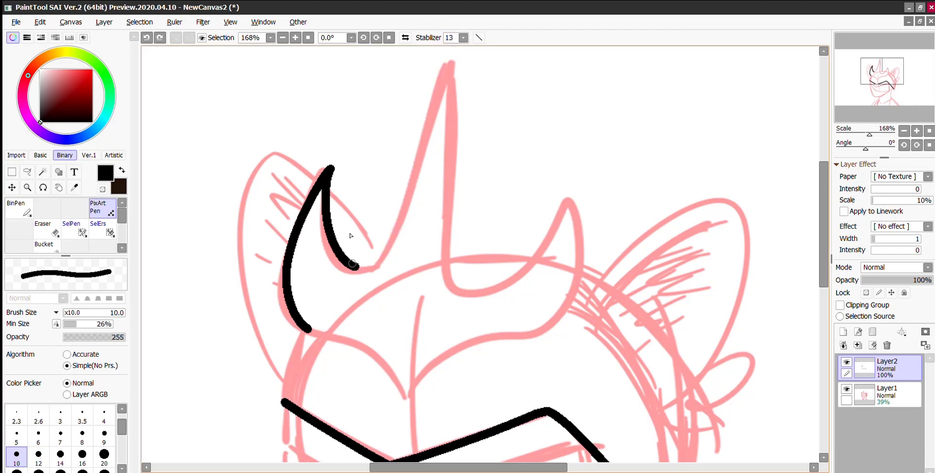
# Ink the crown's tall central spike and its shorter, curved right spike as one continuous outline
pyautogui.moveTo(352, 264)
pyautogui.mouseDown()
pyautogui.moveTo(396, 235)
pyautogui.moveTo(463, 77)
pyautogui.mouseUp()
pyautogui.hotkey('ctrl', 'z')
pyautogui.moveTo(355, 266); pyautogui.dragTo(467, 63)
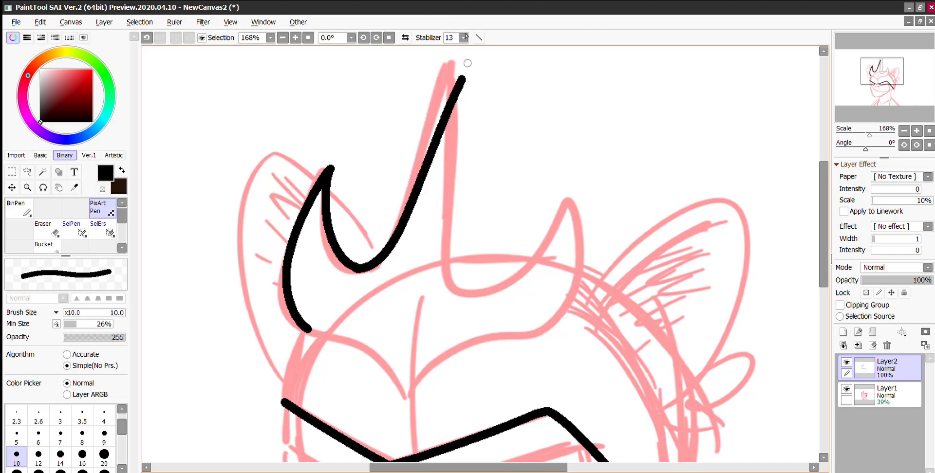
pyautogui.hotkey('ctrl', 'z')
pyautogui.moveTo(351, 265)
pyautogui.mouseDown()
pyautogui.moveTo(383, 258)
pyautogui.moveTo(463, 52)
pyautogui.moveTo(475, 92)
pyautogui.moveTo(460, 58)
pyautogui.moveTo(453, 141)
pyautogui.moveTo(481, 275)
pyautogui.moveTo(457, 221)
pyautogui.moveTo(462, 280)
pyautogui.moveTo(461, 266)
pyautogui.moveTo(531, 231)
pyautogui.mouseUp()
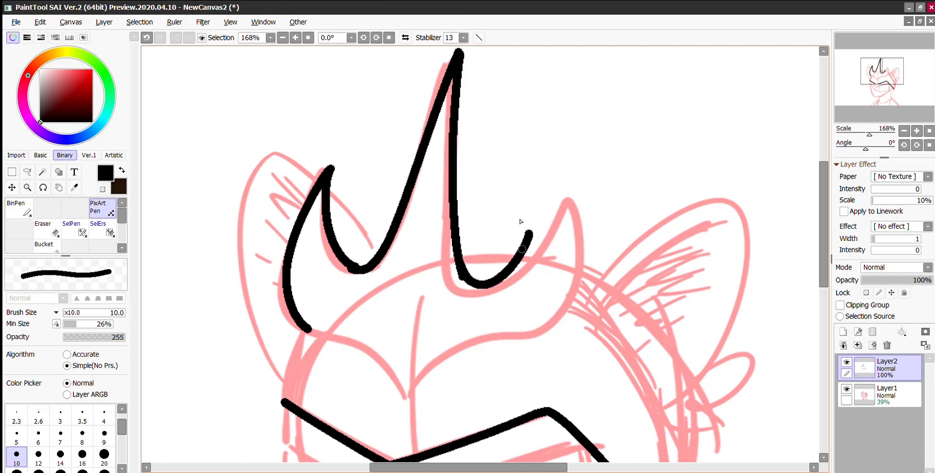
pyautogui.hotkey('ctrl', 'z')
pyautogui.moveTo(460, 269)
pyautogui.mouseDown()
pyautogui.moveTo(491, 300)
pyautogui.moveTo(548, 204)
pyautogui.moveTo(556, 231)
pyautogui.moveTo(544, 254)
pyautogui.moveTo(547, 220)
pyautogui.moveTo(526, 345)
pyautogui.mouseUp()
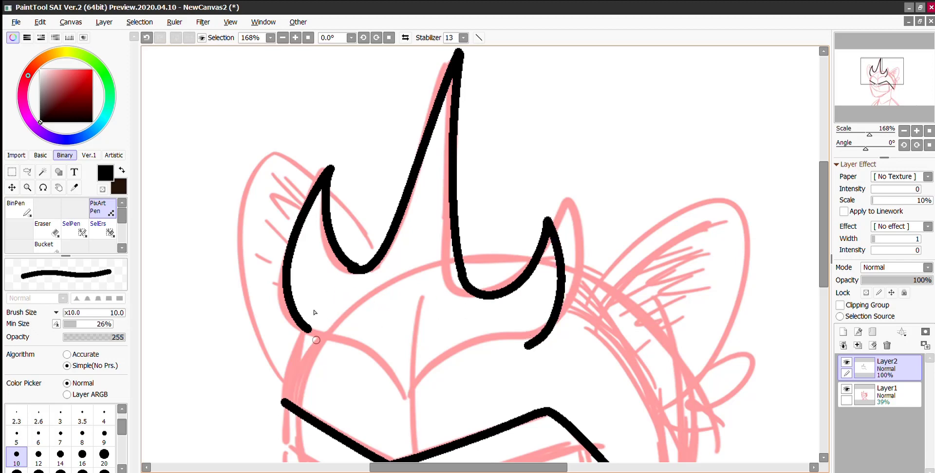
# Ink the crown's lower edge as a V over the brow and join its left end to the visor line
pyautogui.moveTo(306, 331)
pyautogui.mouseDown()
pyautogui.moveTo(368, 358)
pyautogui.moveTo(394, 403)
pyautogui.mouseUp()
pyautogui.moveTo(436, 337)
pyautogui.mouseDown()
pyautogui.moveTo(531, 347)
pyautogui.moveTo(395, 404)
pyautogui.mouseUp()
pyautogui.hotkey('ctrl', 'z')
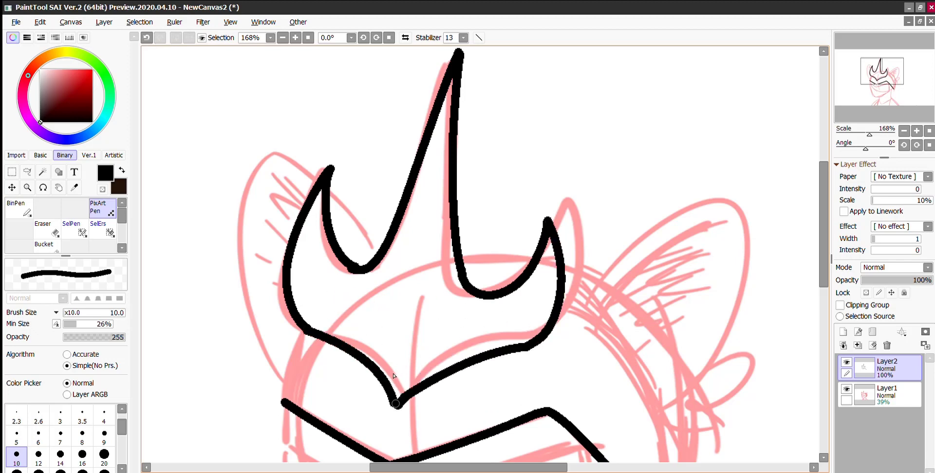
pyautogui.moveTo(281, 398)
pyautogui.mouseDown()
pyautogui.moveTo(309, 319)
pyautogui.moveTo(288, 337)
pyautogui.moveTo(275, 387)
pyautogui.mouseUp()
pyautogui.hotkey('ctrl', 'z')
# Ink the top of the head between the crown's spikes and its curve behind the right spike
pyautogui.scroll(-6, 564, 161)
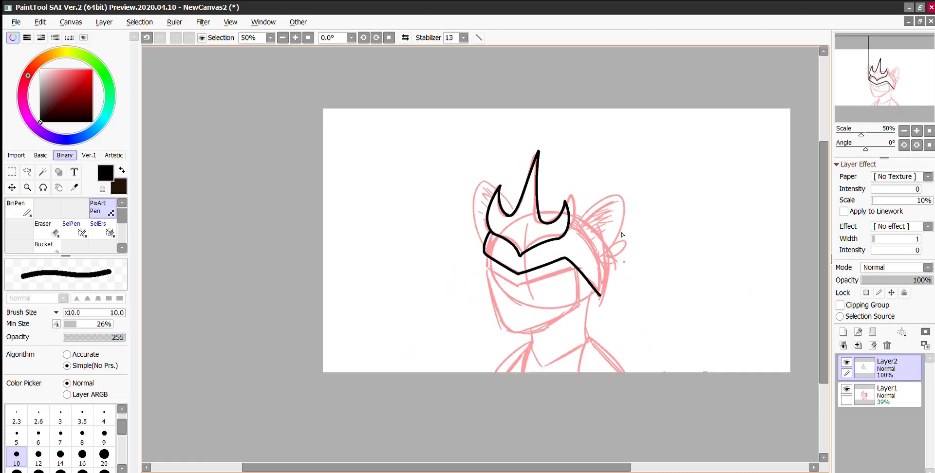
pyautogui.scroll(6, 624, 262)
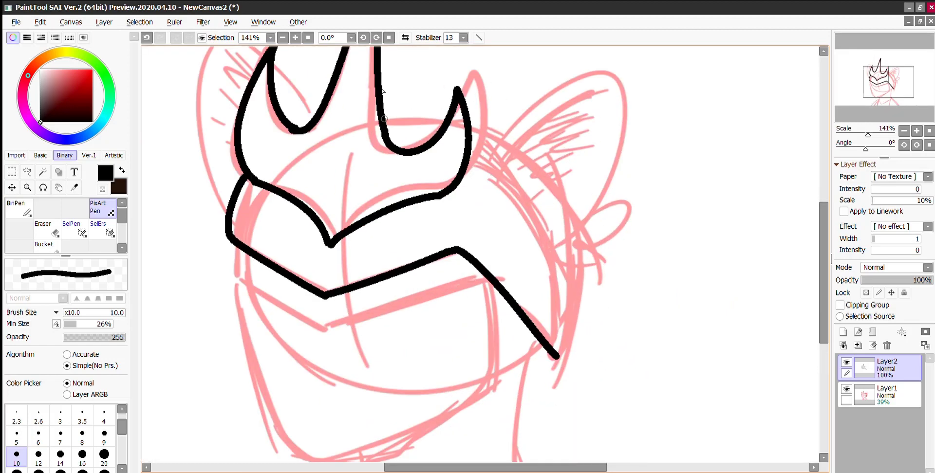
pyautogui.moveTo(385, 118)
pyautogui.mouseDown()
pyautogui.moveTo(454, 115)
pyautogui.moveTo(466, 123)
pyautogui.moveTo(436, 121)
pyautogui.moveTo(569, 225)
pyautogui.moveTo(575, 273)
pyautogui.mouseUp()
pyautogui.hotkey('ctrl', 'z')
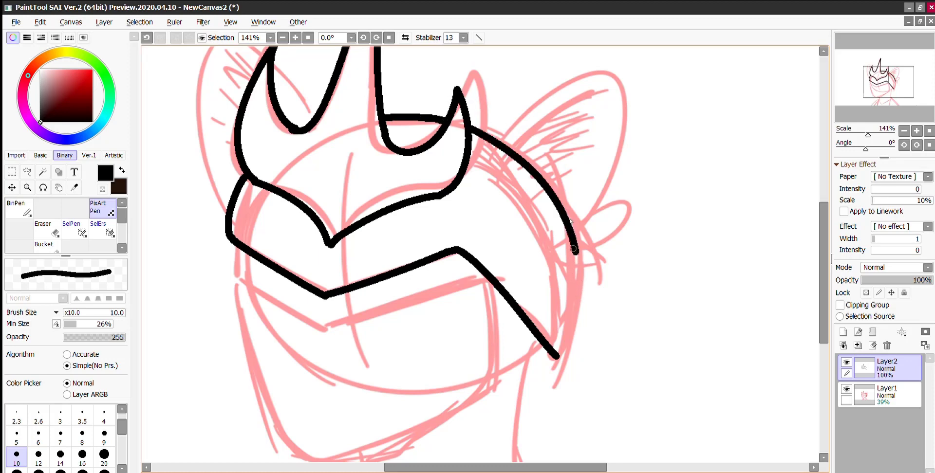
pyautogui.hotkey('ctrl', 'z')
# Ink the right ear with small hair tufts at its base and a tapering side strap down to the visor's end
pyautogui.moveTo(484, 164)
pyautogui.mouseDown()
pyautogui.moveTo(602, 220)
pyautogui.moveTo(579, 240)
pyautogui.moveTo(591, 233)
pyautogui.moveTo(575, 275)
pyautogui.moveTo(548, 249)
pyautogui.mouseUp()
pyautogui.moveTo(467, 167)
pyautogui.mouseDown()
pyautogui.moveTo(547, 291)
pyautogui.moveTo(550, 344)
pyautogui.mouseUp()
pyautogui.hotkey('ctrl', 'z')
pyautogui.moveTo(467, 157)
pyautogui.mouseDown()
pyautogui.moveTo(523, 317)
pyautogui.moveTo(528, 288)
pyautogui.moveTo(517, 303)
pyautogui.moveTo(517, 363)
pyautogui.moveTo(532, 361)
pyautogui.moveTo(546, 323)
pyautogui.moveTo(551, 252)
pyautogui.moveTo(508, 167)
pyautogui.moveTo(545, 357)
pyautogui.moveTo(533, 360)
pyautogui.moveTo(547, 347)
pyautogui.moveTo(563, 260)
pyautogui.moveTo(517, 235)
pyautogui.moveTo(485, 166)
pyautogui.moveTo(554, 258)
pyautogui.mouseUp()
pyautogui.hotkey('ctrl', 'z')
pyautogui.hotkey('ctrl', 'z')
pyautogui.hotkey('ctrl', 'z')
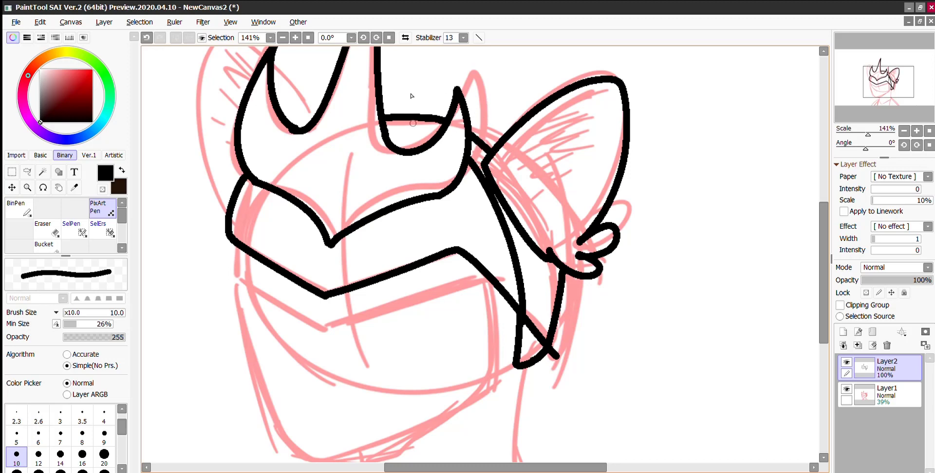
# Ink the head's curve behind the crown's right spike up to the ear, plus the side strap's outer edge below the ear tufts
pyautogui.moveTo(440, 136); pyautogui.dragTo(399, 120)
pyautogui.moveTo(471, 128); pyautogui.dragTo(509, 142)
pyautogui.hotkey('ctrl', 'z')
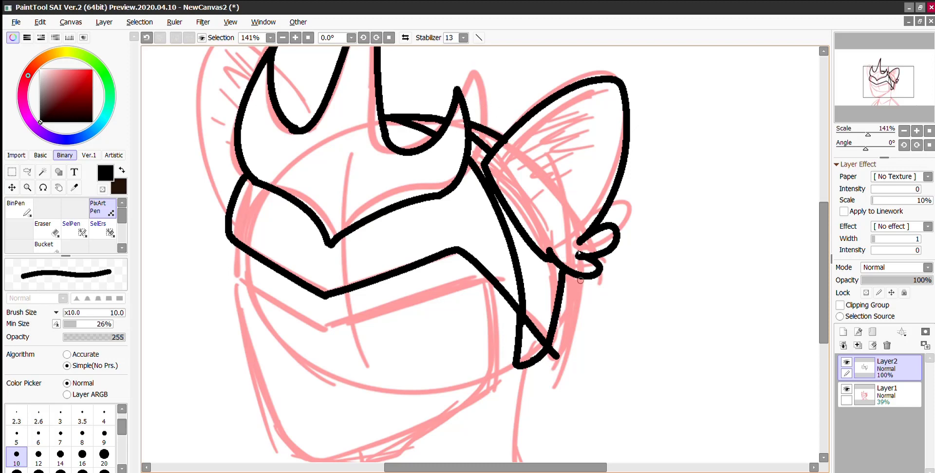
pyautogui.moveTo(581, 280); pyautogui.dragTo(548, 378)
pyautogui.hotkey('ctrl', 'z')
pyautogui.moveTo(583, 275); pyautogui.dragTo(556, 356)
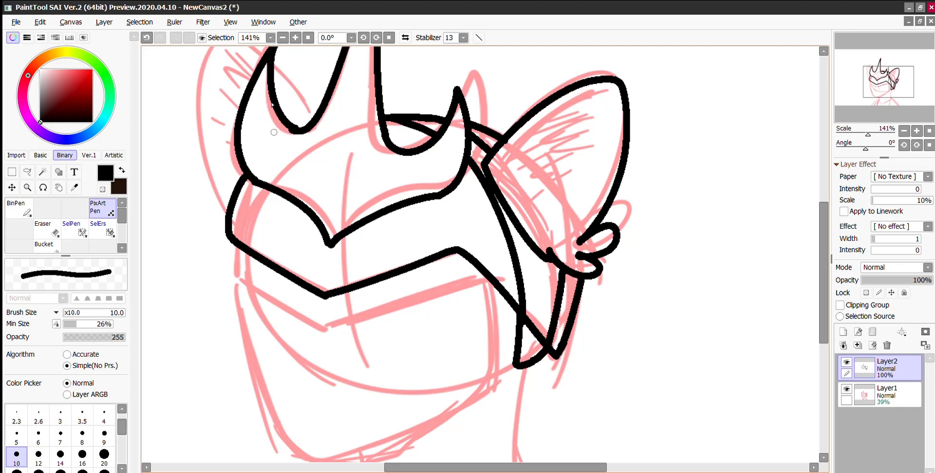
# Ink the left ear's outline from the base of the crown's tall spike around to the visor's left end
pyautogui.scroll(5, 242, 163)
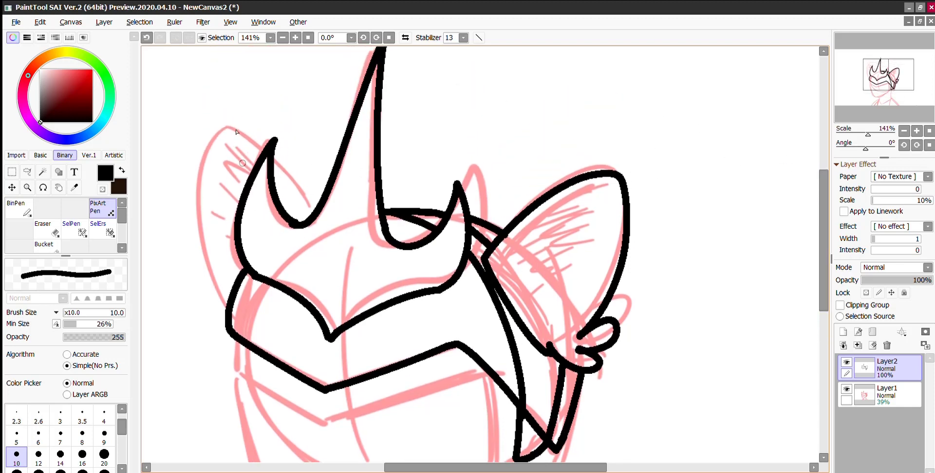
pyautogui.moveTo(315, 212)
pyautogui.mouseDown()
pyautogui.moveTo(273, 152)
pyautogui.moveTo(316, 207)
pyautogui.mouseUp()
pyautogui.hotkey('ctrl', 'z')
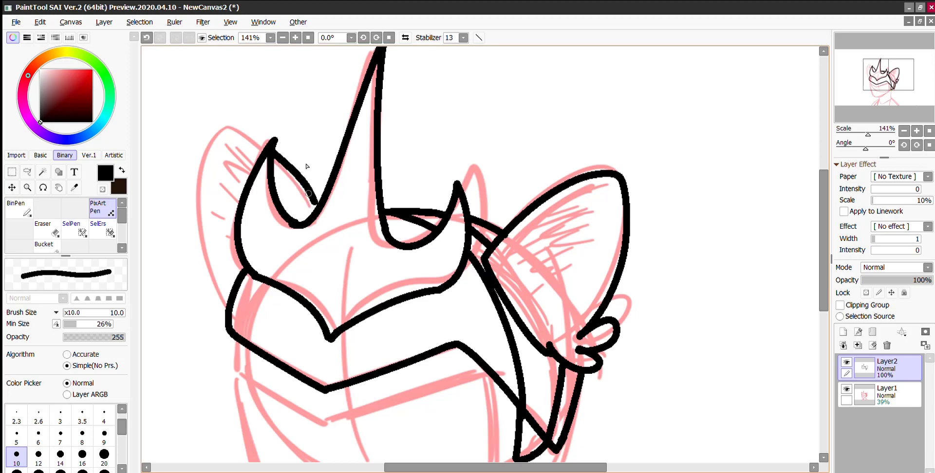
pyautogui.hotkey('ctrl', 'z')
pyautogui.moveTo(275, 146); pyautogui.dragTo(317, 199)
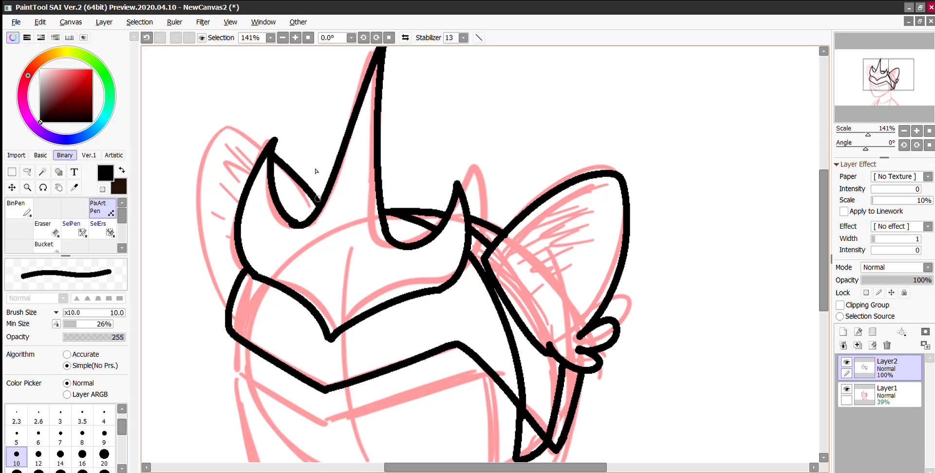
pyautogui.moveTo(274, 140)
pyautogui.mouseDown()
pyautogui.moveTo(225, 126)
pyautogui.moveTo(195, 191)
pyautogui.moveTo(226, 301)
pyautogui.mouseUp()
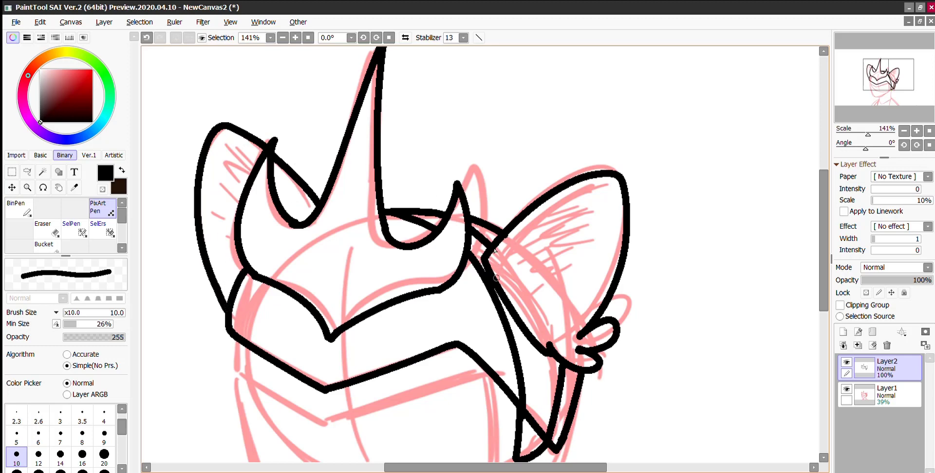
# Ink an inner contour line along the upper edge of the right ear
pyautogui.moveTo(496, 278)
pyautogui.mouseDown()
pyautogui.moveTo(546, 204)
pyautogui.moveTo(591, 189)
pyautogui.mouseUp()
pyautogui.hotkey('ctrl', 'z')
pyautogui.moveTo(495, 280)
pyautogui.mouseDown()
pyautogui.moveTo(535, 220)
pyautogui.moveTo(604, 186)
pyautogui.mouseUp()
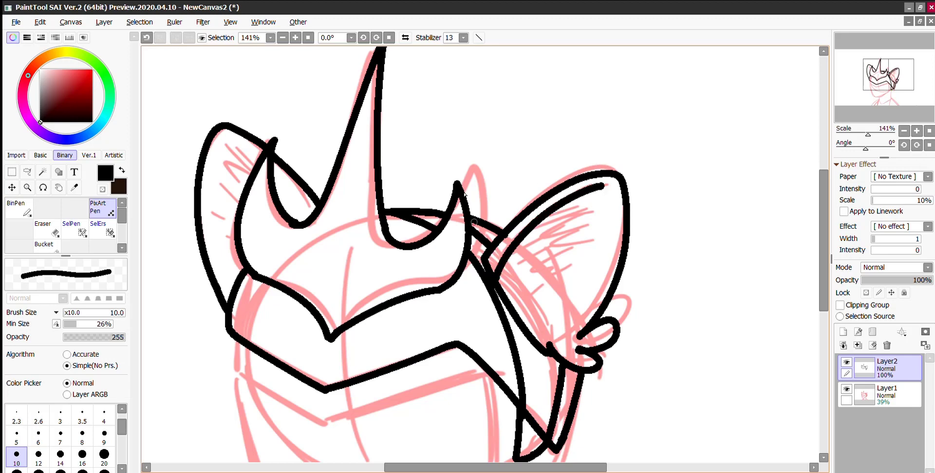
# Ink an inner contour line in the left ear, continuing it through the gap between the crown's left and central spikes
pyautogui.moveTo(229, 141)
pyautogui.mouseDown()
pyautogui.moveTo(260, 169)
pyautogui.moveTo(236, 146)
pyautogui.moveTo(272, 168)
pyautogui.moveTo(228, 141)
pyautogui.mouseUp()
pyautogui.hotkey('ctrl', 'z')
pyautogui.hotkey('ctrl', 'z')
pyautogui.moveTo(274, 179); pyautogui.dragTo(312, 226)
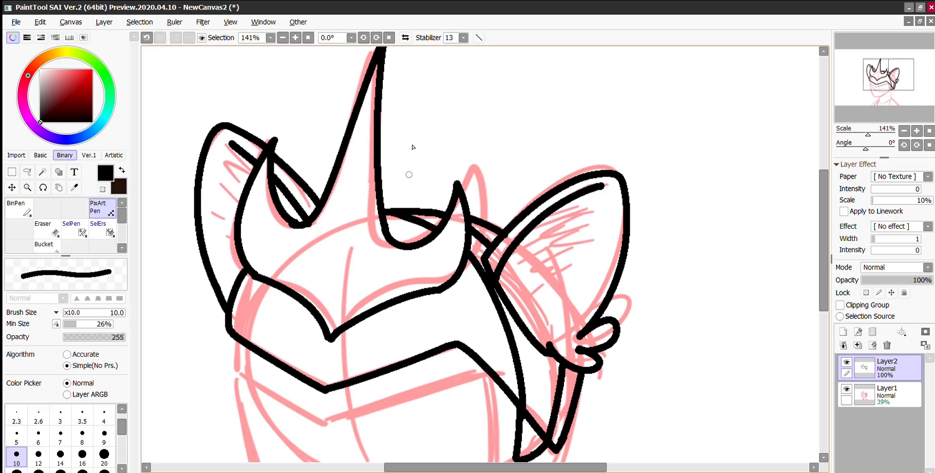
pyautogui.hotkey('ctrl', 'z')
pyautogui.moveTo(272, 171); pyautogui.dragTo(310, 220)
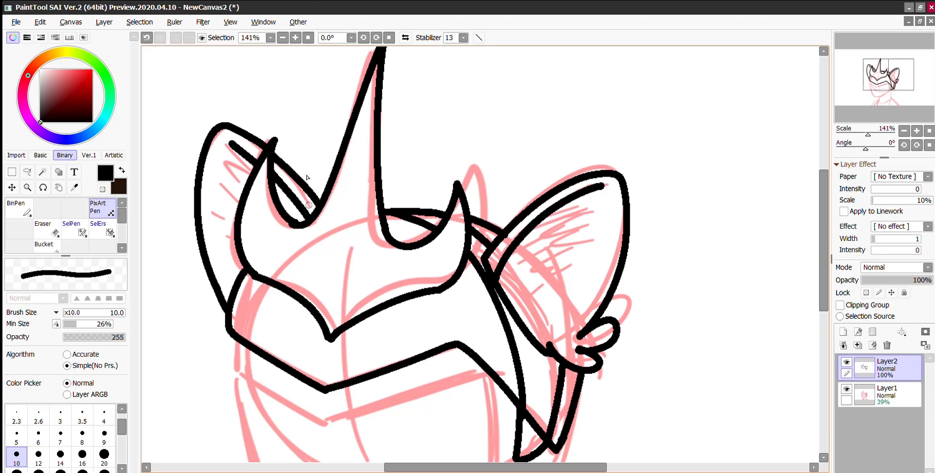
pyautogui.scroll(-2, 353, 201)
pyautogui.scroll(3, 409, 228)
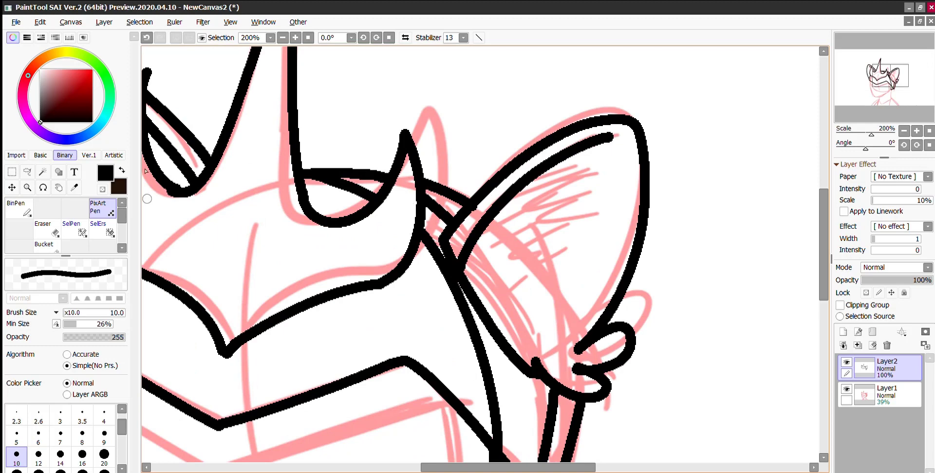
pyautogui.click(47, 227)
pyautogui.moveTo(77, 313)
pyautogui.mouseDown()
pyautogui.moveTo(73, 287)
pyautogui.moveTo(64, 286)
pyautogui.mouseUp()
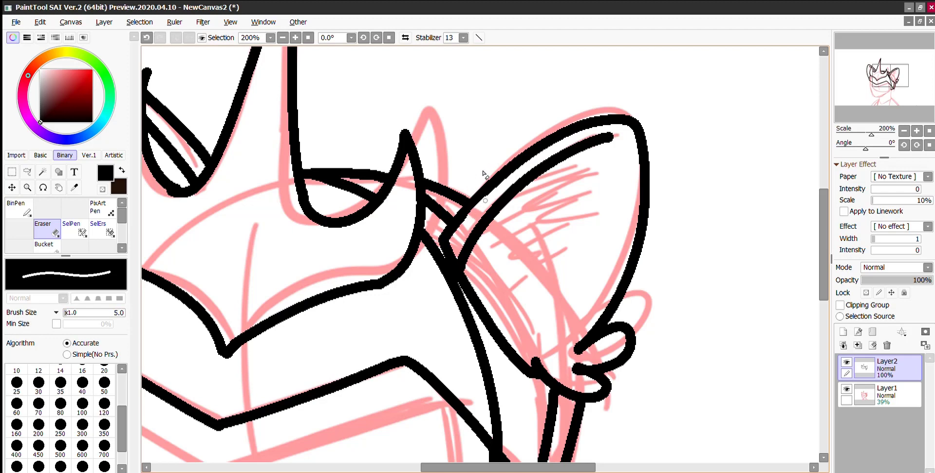
pyautogui.scroll(-4, 497, 148)
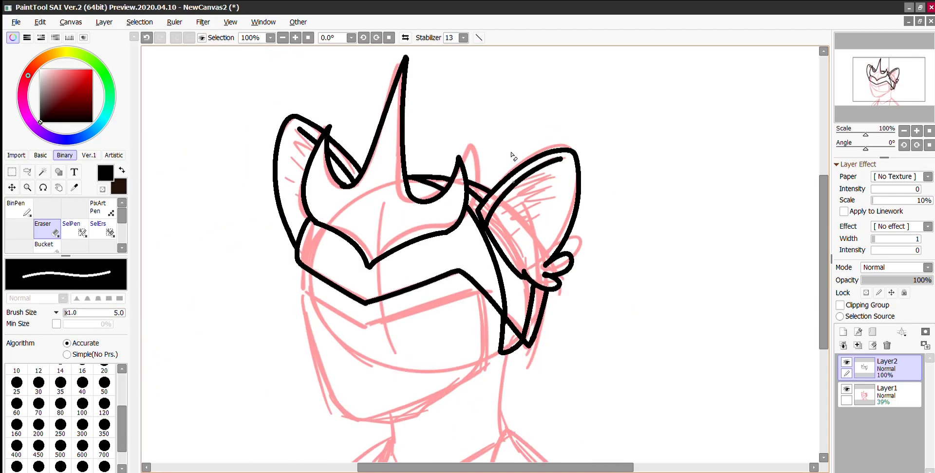
pyautogui.scroll(3, 366, 118)
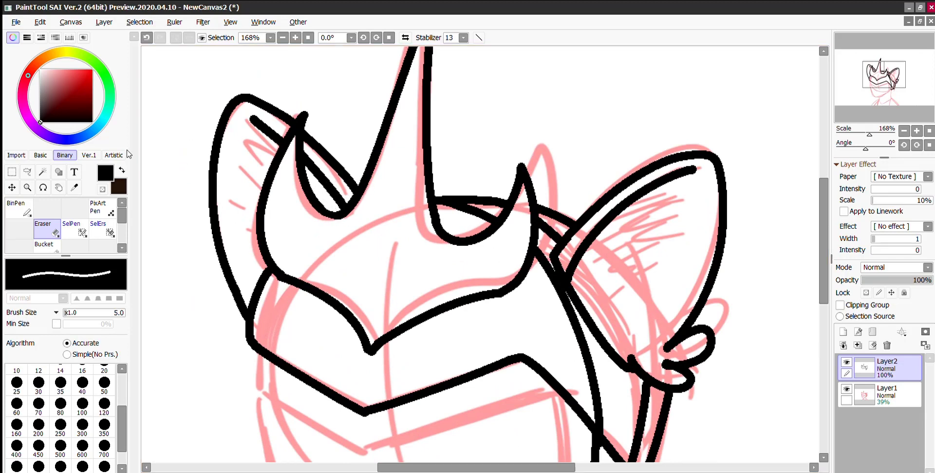
pyautogui.click(100, 207)
pyautogui.moveTo(270, 264); pyautogui.dragTo(265, 277)
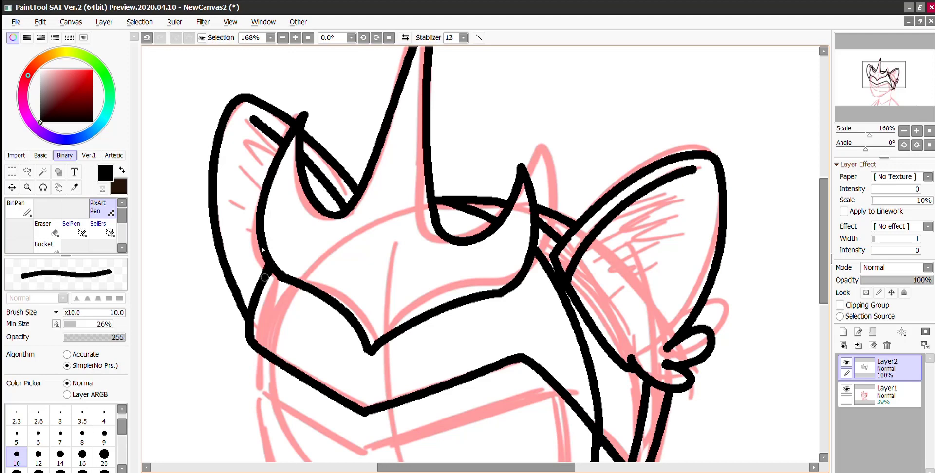
pyautogui.scroll(-2, 634, 159)
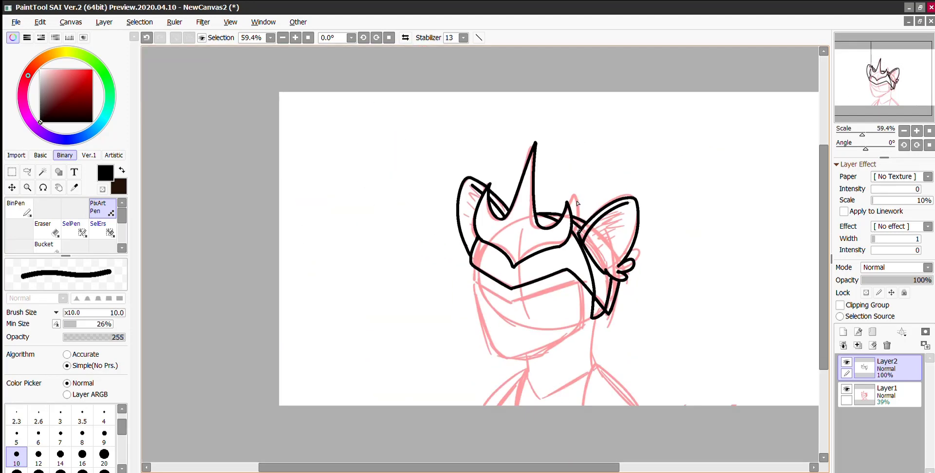
pyautogui.scroll(2, 608, 210)
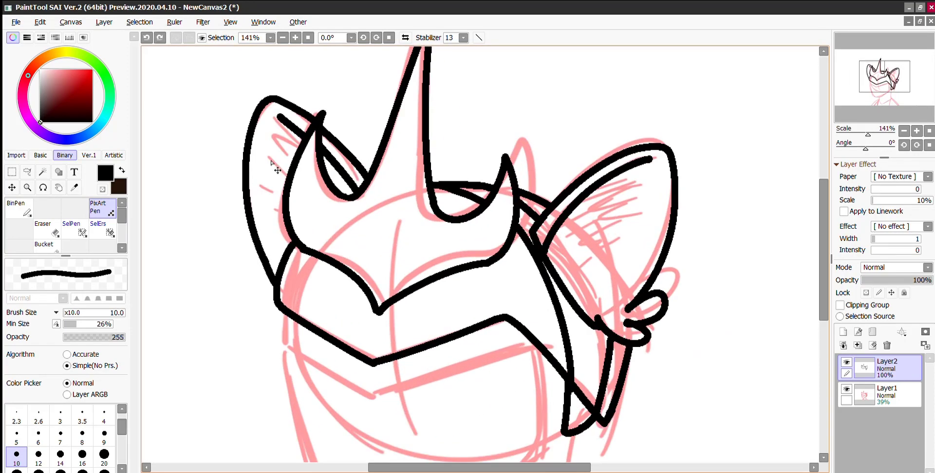
# Erase all of the left ear's black lines with the Eraser at size 16, leaving the crown's left spike intact
pyautogui.press('e')
pyautogui.moveTo(267, 260); pyautogui.dragTo(273, 283)
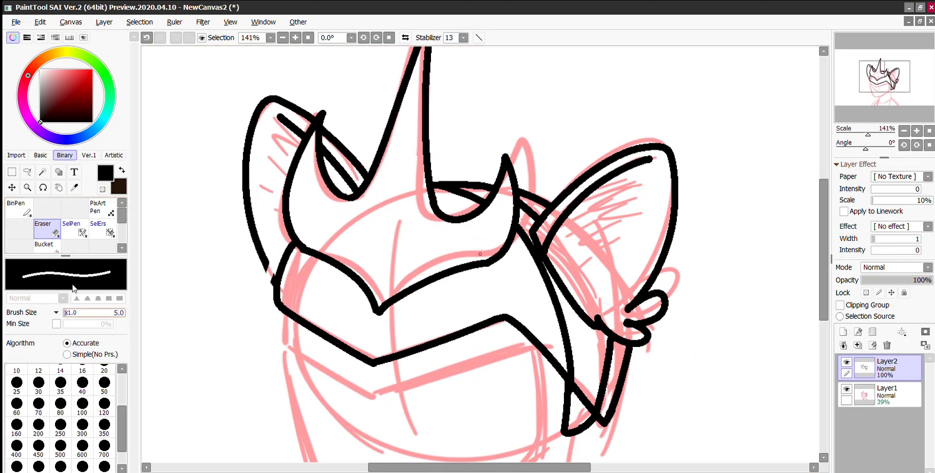
pyautogui.click(83, 382)
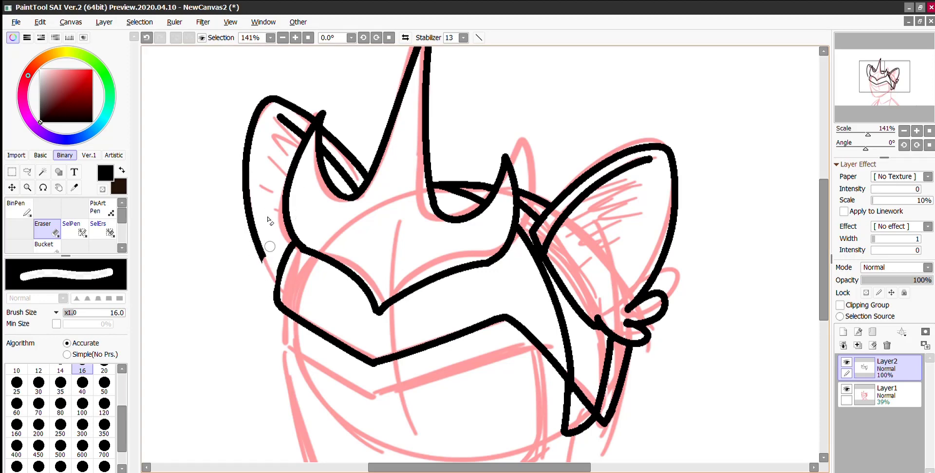
pyautogui.hotkey('ctrl', 'z')
pyautogui.moveTo(267, 229)
pyautogui.mouseDown()
pyautogui.moveTo(272, 278)
pyautogui.moveTo(242, 157)
pyautogui.moveTo(259, 92)
pyautogui.moveTo(271, 98)
pyautogui.moveTo(292, 75)
pyautogui.moveTo(310, 75)
pyautogui.moveTo(315, 102)
pyautogui.moveTo(291, 117)
pyautogui.moveTo(303, 97)
pyautogui.mouseUp()
pyautogui.moveTo(325, 138)
pyautogui.mouseDown()
pyautogui.moveTo(333, 85)
pyautogui.moveTo(334, 127)
pyautogui.mouseUp()
pyautogui.hotkey('ctrl', 'z')
pyautogui.moveTo(336, 170)
pyautogui.mouseDown()
pyautogui.moveTo(336, 93)
pyautogui.moveTo(352, 180)
pyautogui.moveTo(363, 159)
pyautogui.moveTo(355, 178)
pyautogui.mouseUp()
pyautogui.click(99, 207)
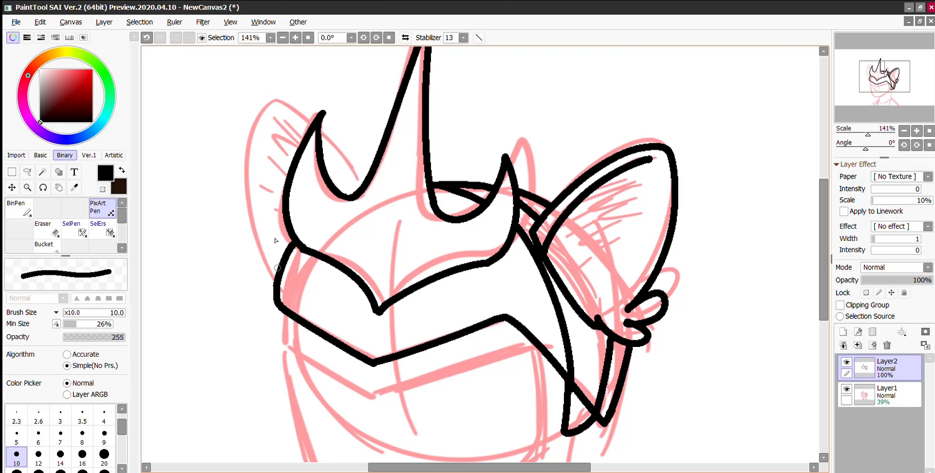
pyautogui.moveTo(277, 267)
pyautogui.mouseDown()
pyautogui.moveTo(254, 246)
pyautogui.moveTo(320, 93)
pyautogui.mouseUp()
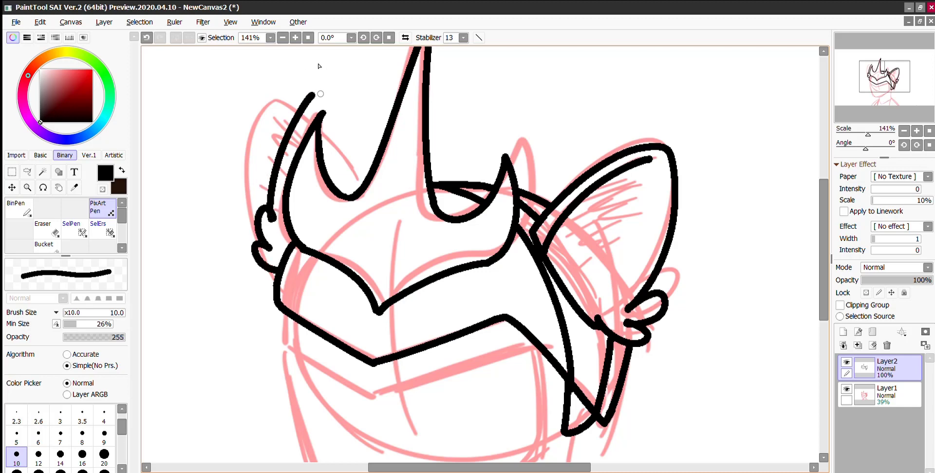
pyautogui.hotkey('ctrl', 'z')
pyautogui.hotkey('ctrl', 'z')
pyautogui.hotkey('alt', 'Tab')
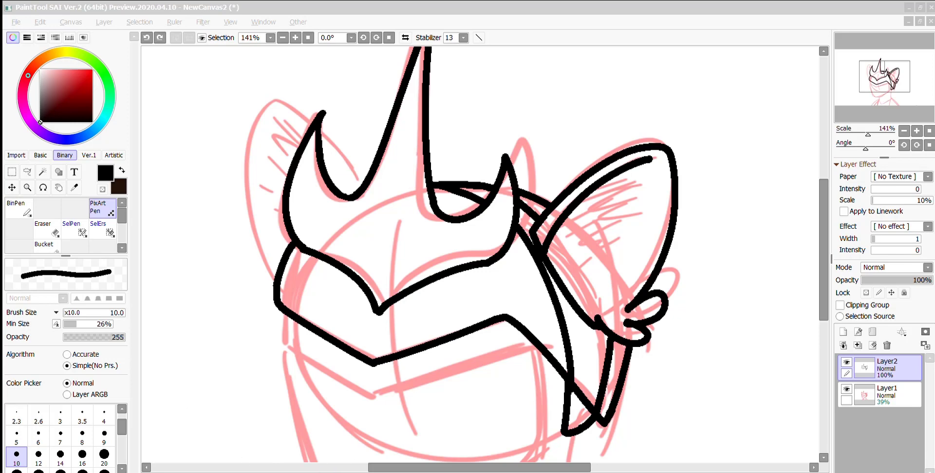
# Erase the end of the visor line that crosses the inside of the side strap
pyautogui.click(393, 313)
pyautogui.scroll(-7, 394, 313)
pyautogui.scroll(6, 424, 317)
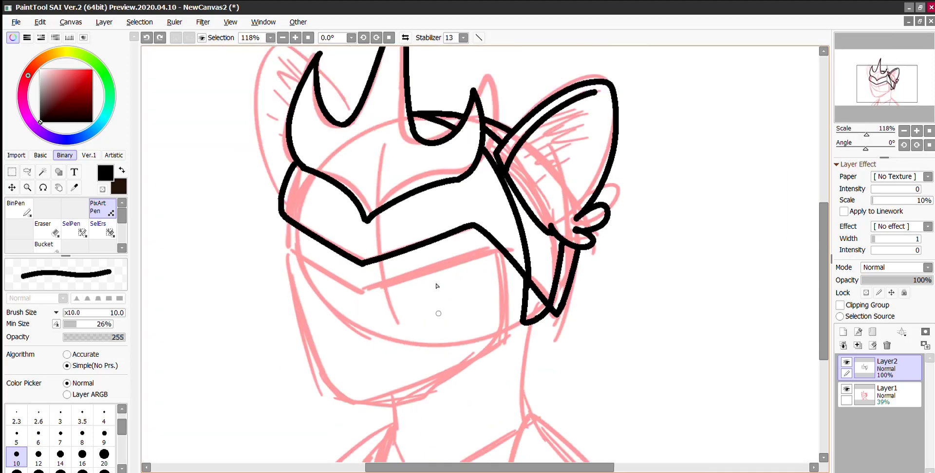
pyautogui.scroll(2, 437, 286)
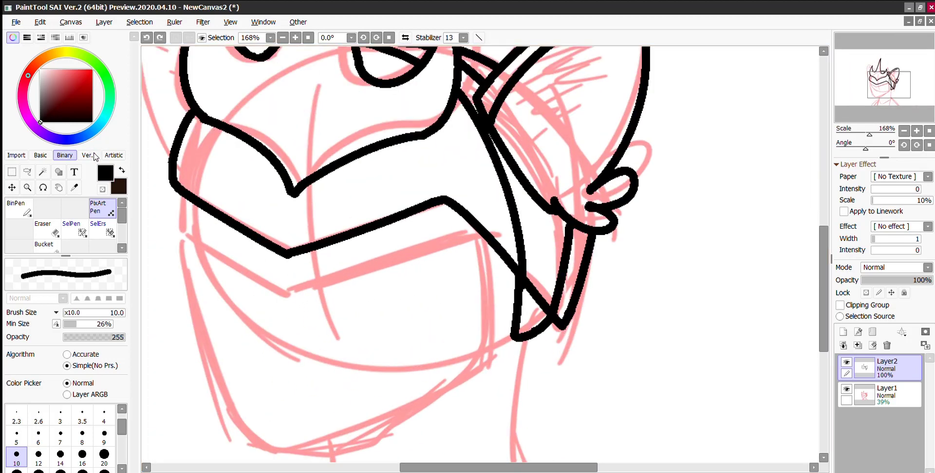
pyautogui.press('e')
pyautogui.moveTo(527, 281); pyautogui.dragTo(543, 305)
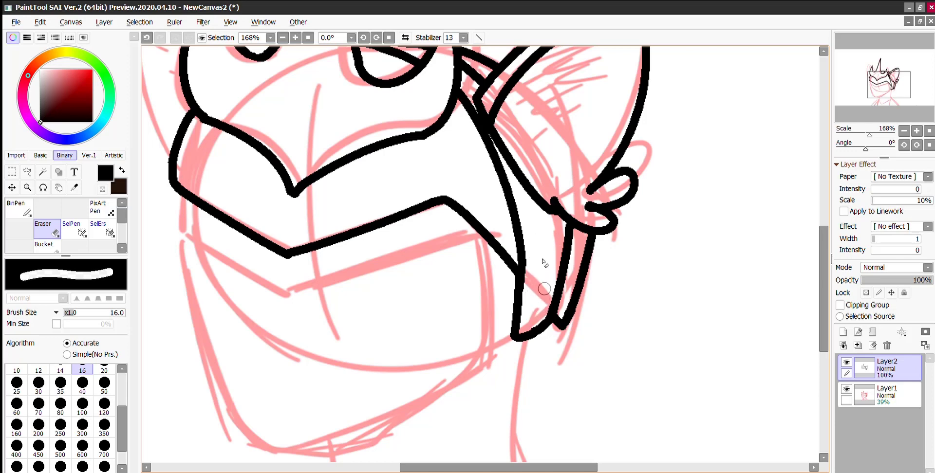
pyautogui.hotkey('alt', 'Tab')
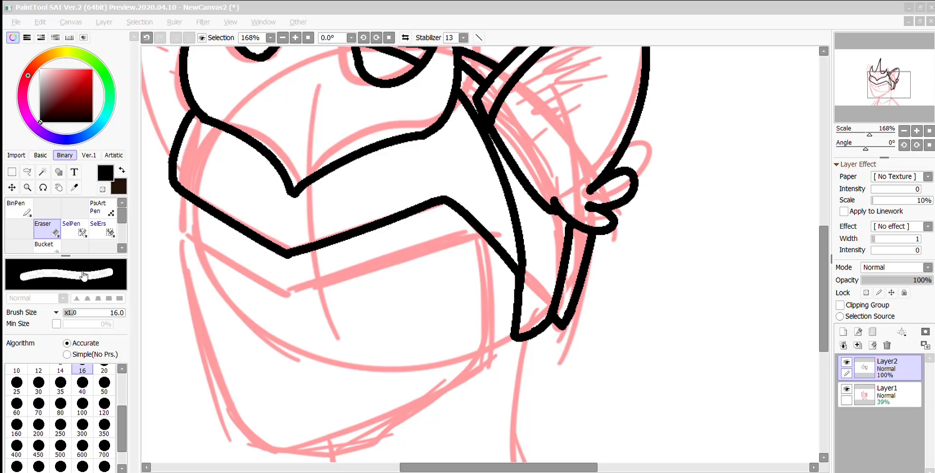
# Ink the left half of the mask's upper edge with the pixel pen, from the visor's left end down to the central point
pyautogui.scroll(-4, 457, 225)
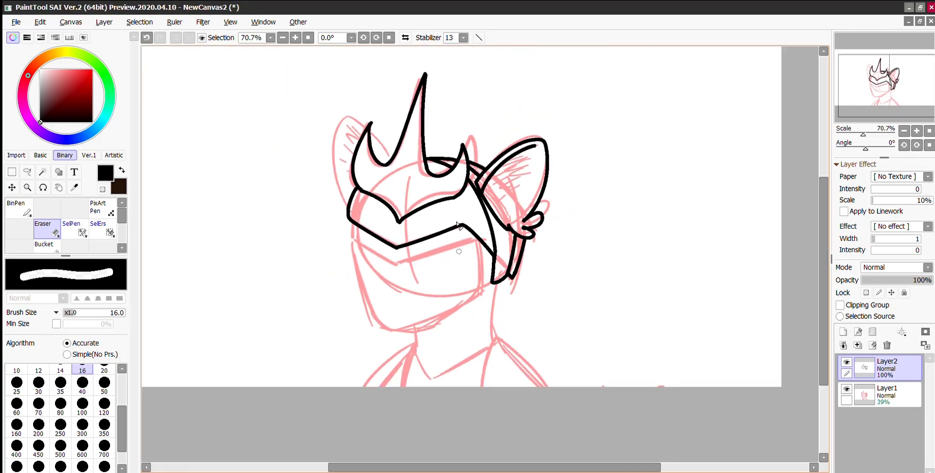
pyautogui.scroll(2, 457, 225)
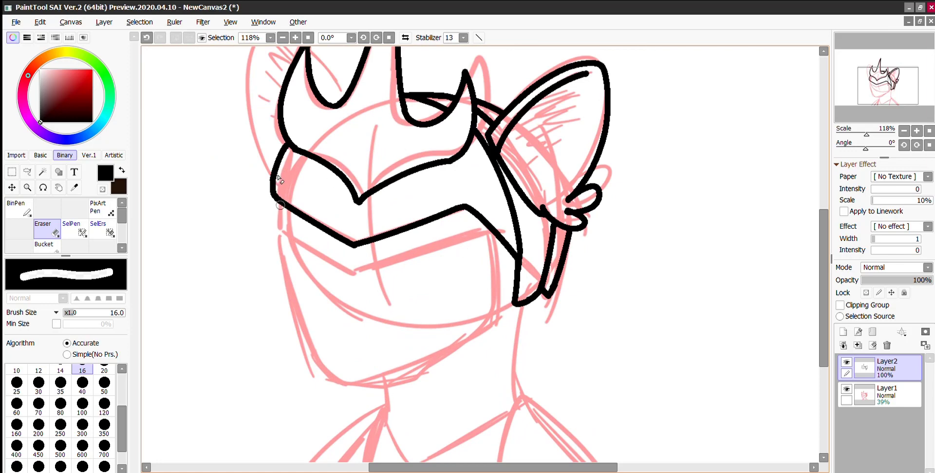
pyautogui.click(101, 208)
pyautogui.moveTo(282, 204)
pyautogui.mouseDown()
pyautogui.moveTo(285, 228)
pyautogui.moveTo(355, 269)
pyautogui.mouseUp()
pyautogui.keyDown('shift'); pyautogui.click(468, 237); pyautogui.keyUp('shift')
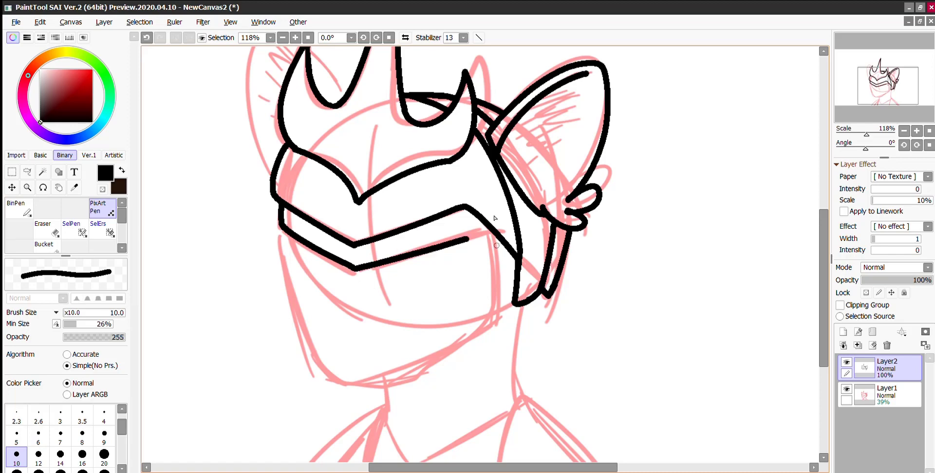
pyautogui.hotkey('ctrl', 'z')
pyautogui.hotkey('ctrl', 'z')
pyautogui.moveTo(282, 226); pyautogui.dragTo(369, 269)
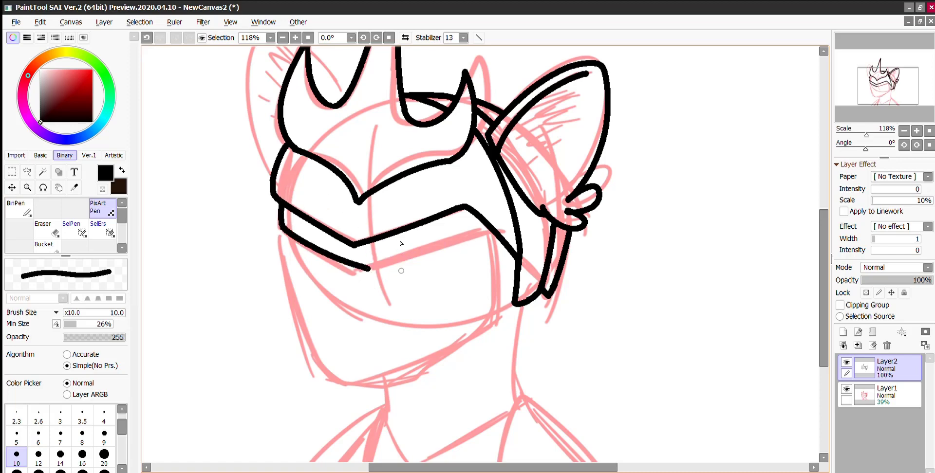
pyautogui.hotkey('ctrl', 'z')
pyautogui.moveTo(282, 226)
pyautogui.mouseDown()
pyautogui.moveTo(335, 264)
pyautogui.moveTo(374, 275)
pyautogui.moveTo(354, 274)
pyautogui.mouseUp()
pyautogui.keyDown('shift'); pyautogui.click(487, 240); pyautogui.keyUp('shift')
pyautogui.hotkey('ctrl', 'z')
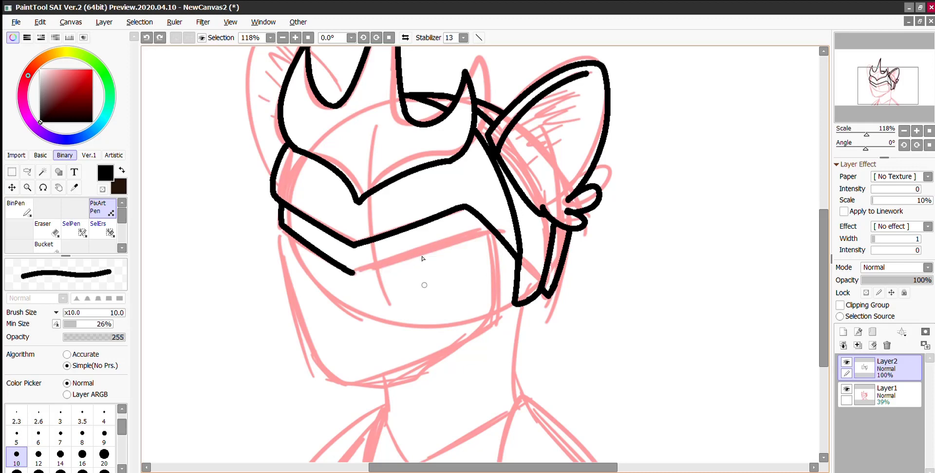
# Ink the right half of the mask's upper edge, rising from the central point parallel to the visor's lower line
pyautogui.click(434, 472)
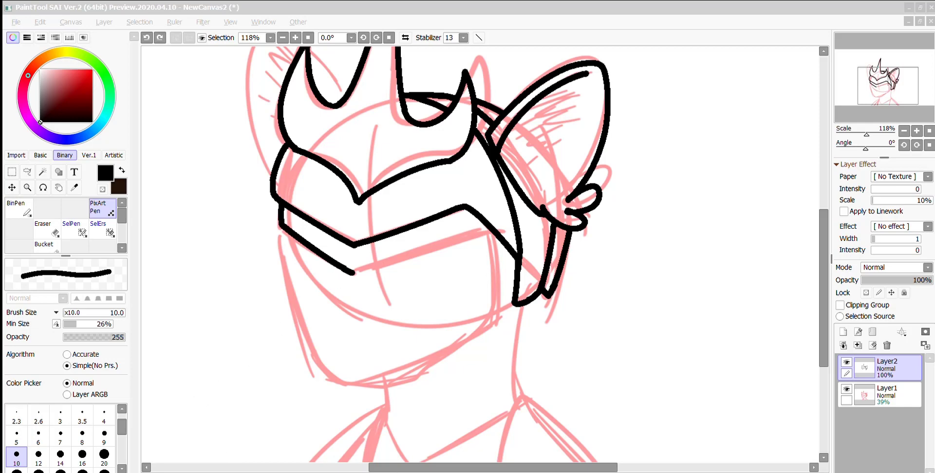
pyautogui.hotkey('alt', 'Tab')
pyautogui.scroll(-3, 437, 213)
pyautogui.scroll(5, 437, 238)
pyautogui.scroll(-3, 367, 210)
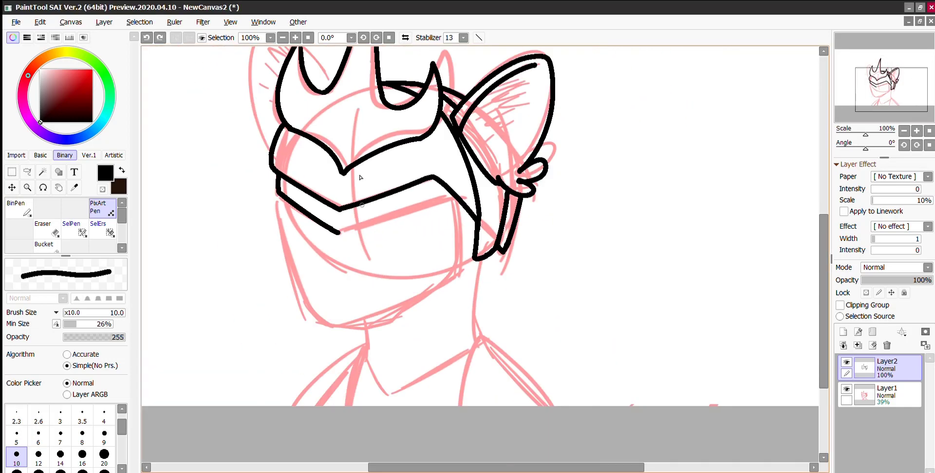
pyautogui.moveTo(339, 234)
pyautogui.mouseDown()
pyautogui.moveTo(455, 191)
pyautogui.moveTo(433, 201)
pyautogui.mouseUp()
pyautogui.hotkey('ctrl', 'z')
pyautogui.hotkey('ctrl', 'z')
pyautogui.hotkey('ctrl', 'y')
pyautogui.hotkey('ctrl', 'z')
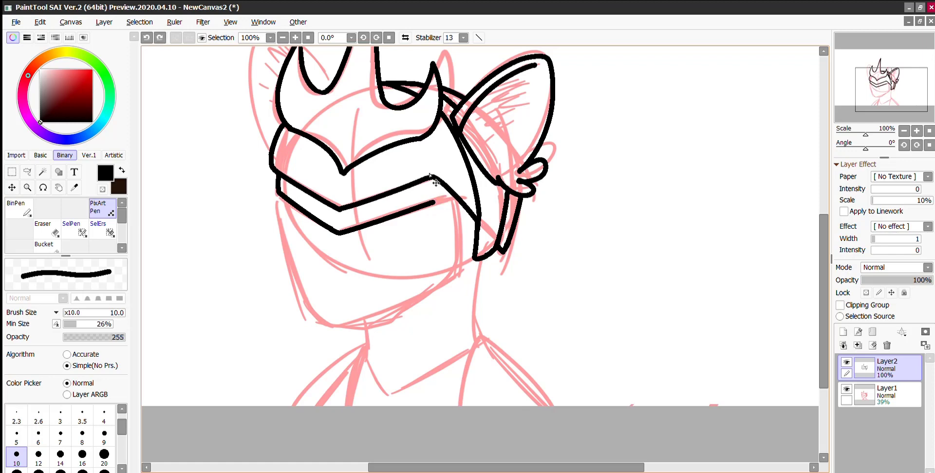
pyautogui.hotkey('ctrl', 'y')
# Ink the mask's outline around the jaw and its right edge, the short jaw line to the strap, and the neck's right side
pyautogui.moveTo(278, 194)
pyautogui.mouseDown()
pyautogui.moveTo(271, 221)
pyautogui.moveTo(303, 304)
pyautogui.moveTo(314, 301)
pyautogui.moveTo(308, 315)
pyautogui.moveTo(370, 323)
pyautogui.moveTo(452, 280)
pyautogui.mouseUp()
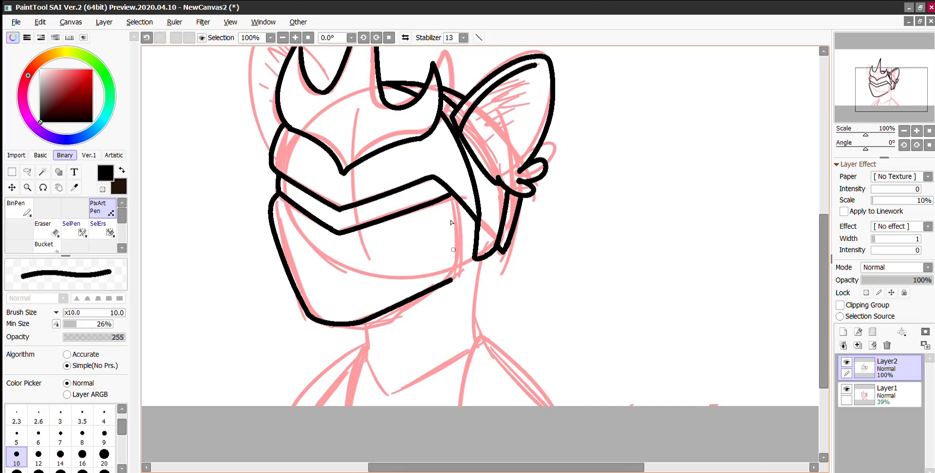
pyautogui.moveTo(458, 197)
pyautogui.mouseDown()
pyautogui.moveTo(451, 279)
pyautogui.moveTo(487, 262)
pyautogui.moveTo(482, 344)
pyautogui.mouseUp()
pyautogui.hotkey('ctrl', 'z')
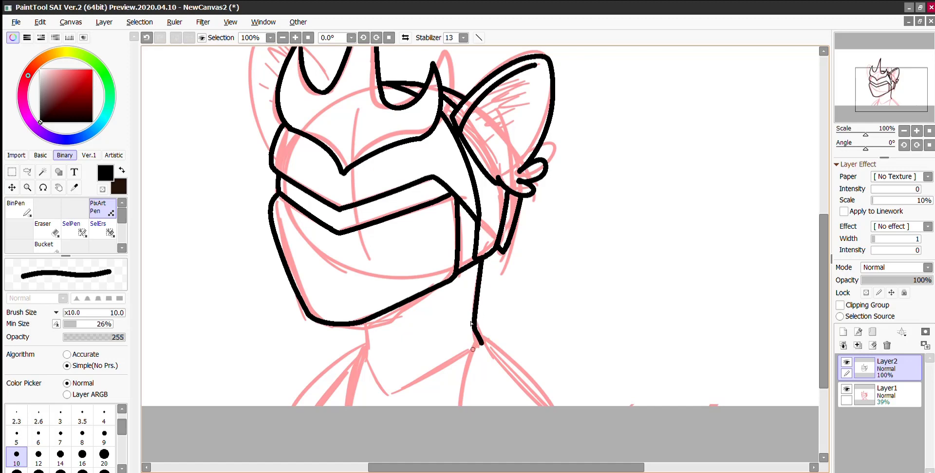
# Ink the right shoulder's two lines from the collar joint, plus the neck's left side and V-shaped base
pyautogui.moveTo(460, 404)
pyautogui.mouseDown()
pyautogui.moveTo(465, 376)
pyautogui.moveTo(480, 342)
pyautogui.mouseUp()
pyautogui.moveTo(545, 406); pyautogui.dragTo(483, 338)
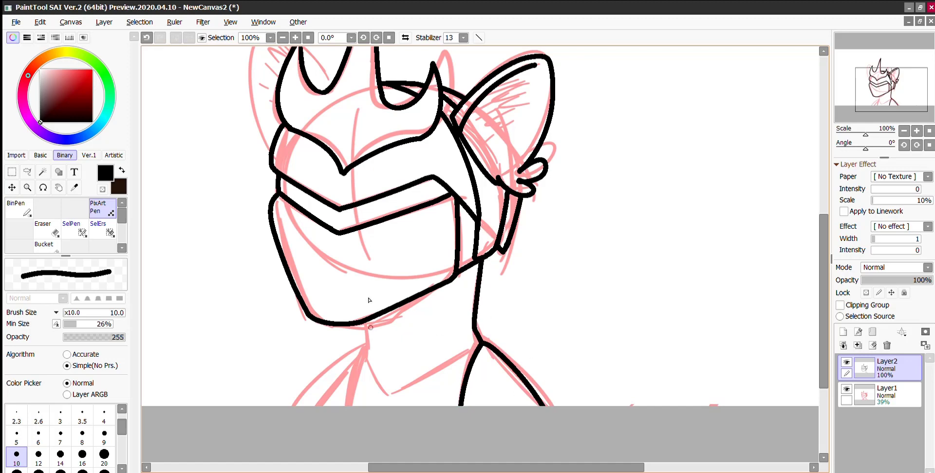
pyautogui.moveTo(366, 322)
pyautogui.mouseDown()
pyautogui.moveTo(368, 354)
pyautogui.moveTo(387, 388)
pyautogui.moveTo(403, 390)
pyautogui.moveTo(480, 342)
pyautogui.mouseUp()
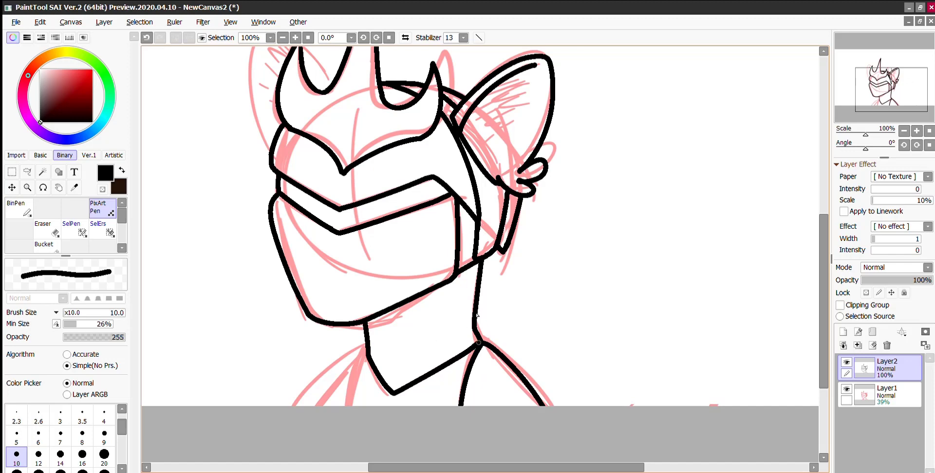
# Ink the left shoulder's outer curve and inner line, running from the neck's base to the canvas edge
pyautogui.moveTo(364, 324); pyautogui.dragTo(334, 392)
pyautogui.hotkey('ctrl', 'z')
pyautogui.moveTo(368, 324); pyautogui.dragTo(328, 394)
pyautogui.hotkey('ctrl', 'z')
pyautogui.moveTo(368, 347); pyautogui.dragTo(284, 408)
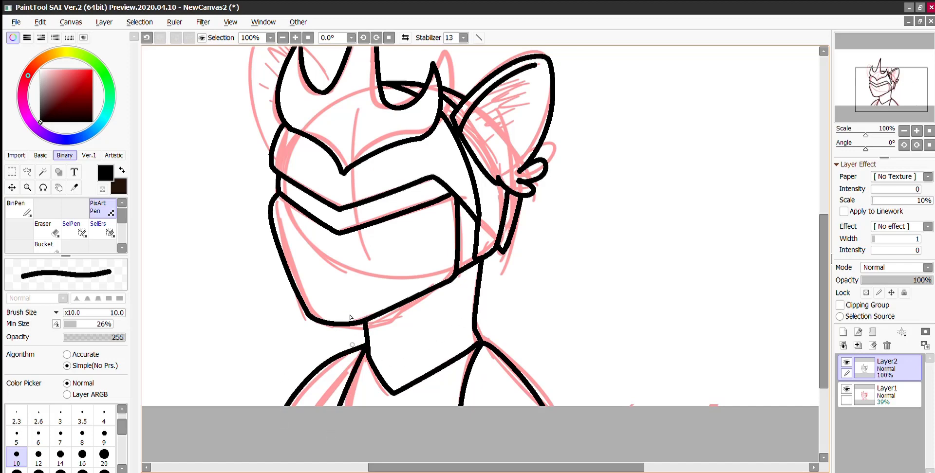
# Ink the left ear's outline with fur tufts beside the crown, and continue its upper edge behind the left spike
pyautogui.scroll(-6, 567, 106)
pyautogui.scroll(7, 568, 106)
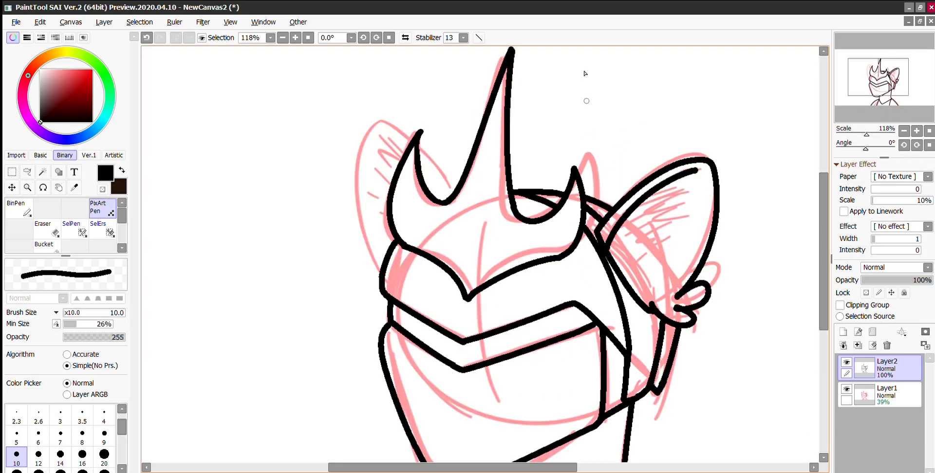
pyautogui.moveTo(382, 281)
pyautogui.mouseDown()
pyautogui.moveTo(358, 241)
pyautogui.moveTo(361, 170)
pyautogui.moveTo(375, 155)
pyautogui.moveTo(396, 158)
pyautogui.moveTo(356, 177)
pyautogui.moveTo(364, 150)
pyautogui.mouseUp()
pyautogui.hotkey('ctrl', 'z')
pyautogui.hotkey('ctrl', 'z')
pyautogui.moveTo(375, 271)
pyautogui.mouseDown()
pyautogui.moveTo(357, 240)
pyautogui.moveTo(367, 243)
pyautogui.moveTo(356, 211)
pyautogui.moveTo(368, 217)
pyautogui.moveTo(362, 170)
pyautogui.moveTo(387, 137)
pyautogui.moveTo(407, 145)
pyautogui.mouseUp()
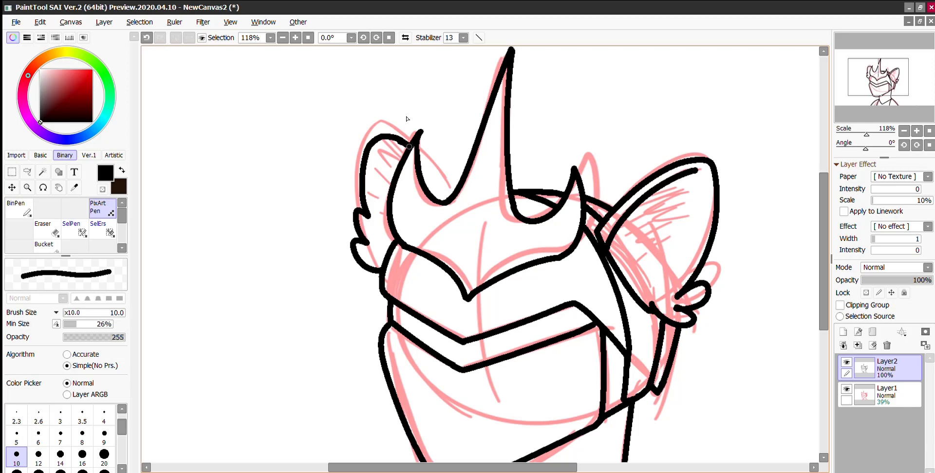
pyautogui.hotkey('ctrl', 'z')
pyautogui.click(409, 146)
pyautogui.moveTo(420, 154); pyautogui.dragTo(452, 188)
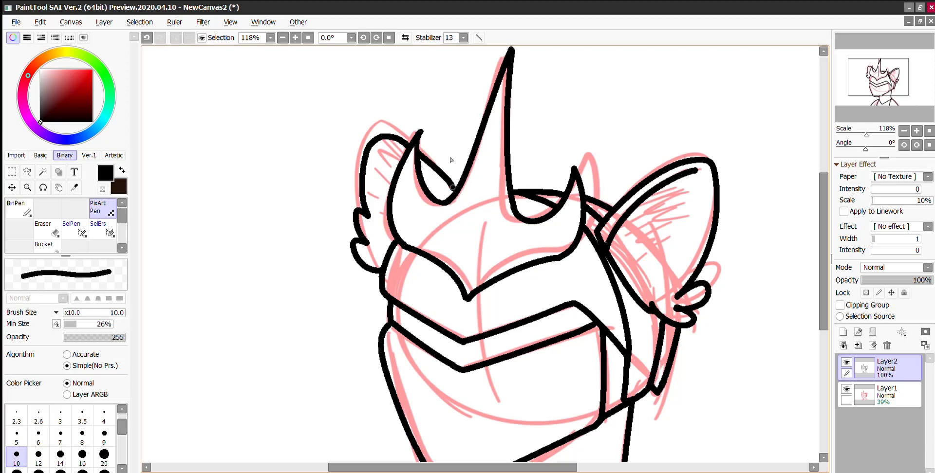
# Ink the inner rim line of the left ear, parallel to its upper edge and running behind the crown's left spike
pyautogui.click(452, 189)
pyautogui.hotkey('ctrl', 'z')
pyautogui.moveTo(385, 149); pyautogui.dragTo(448, 198)
pyautogui.hotkey('ctrl', 'z')
pyautogui.click(454, 190)
pyautogui.moveTo(419, 171); pyautogui.dragTo(445, 195)
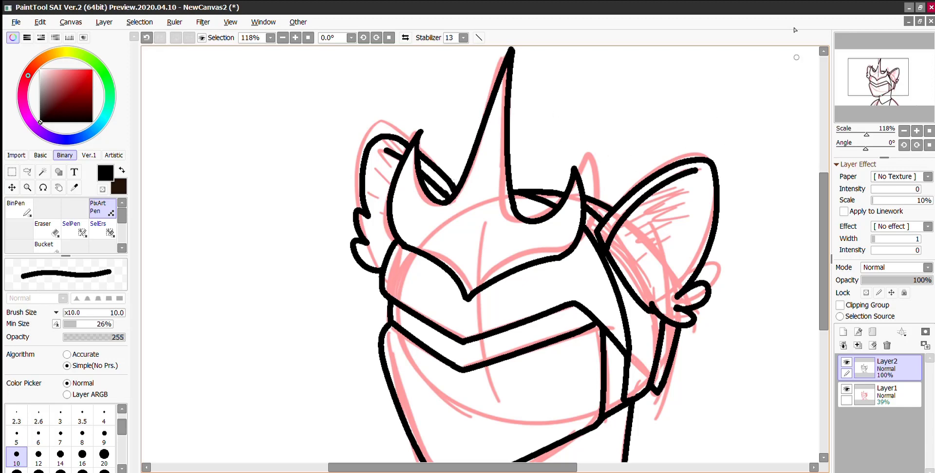
# Hide the red sketch on Layer1 so only the ink lines show
pyautogui.scroll(-5, 627, 165)
pyautogui.scroll(3, 653, 146)
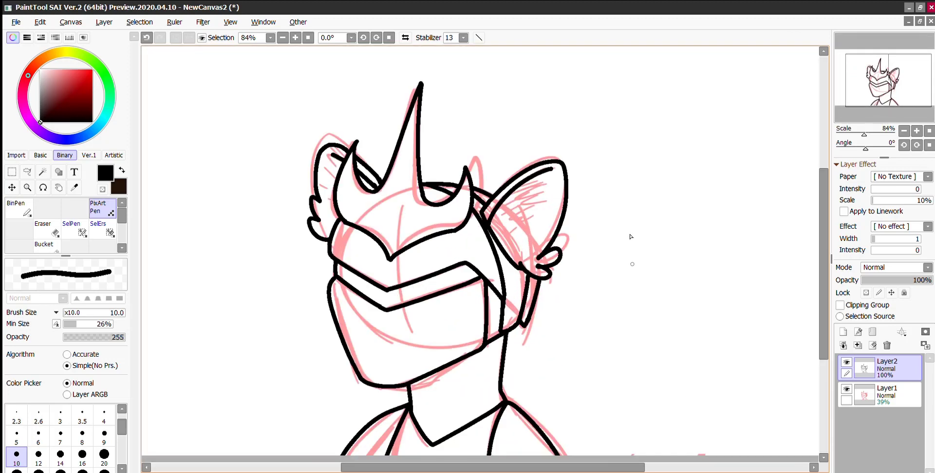
pyautogui.scroll(-2, 629, 239)
pyautogui.scroll(3, 557, 341)
pyautogui.scroll(-4, 557, 340)
pyautogui.scroll(5, 547, 372)
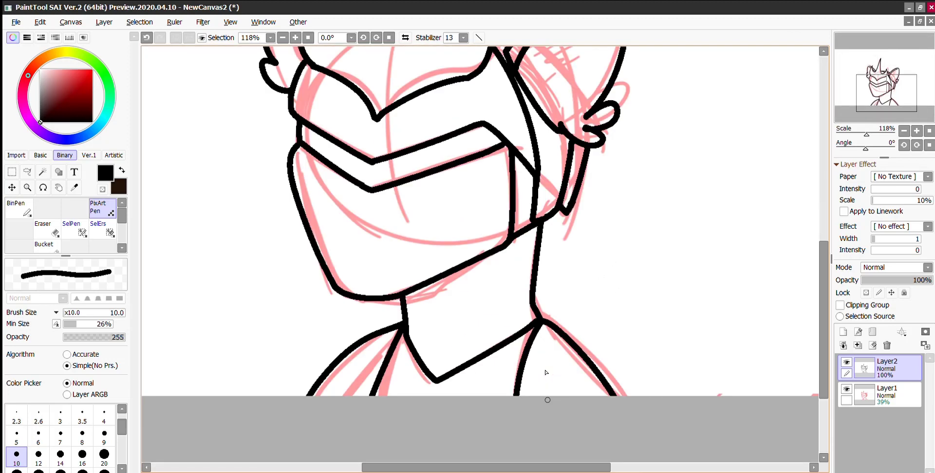
pyautogui.scroll(-4, 493, 278)
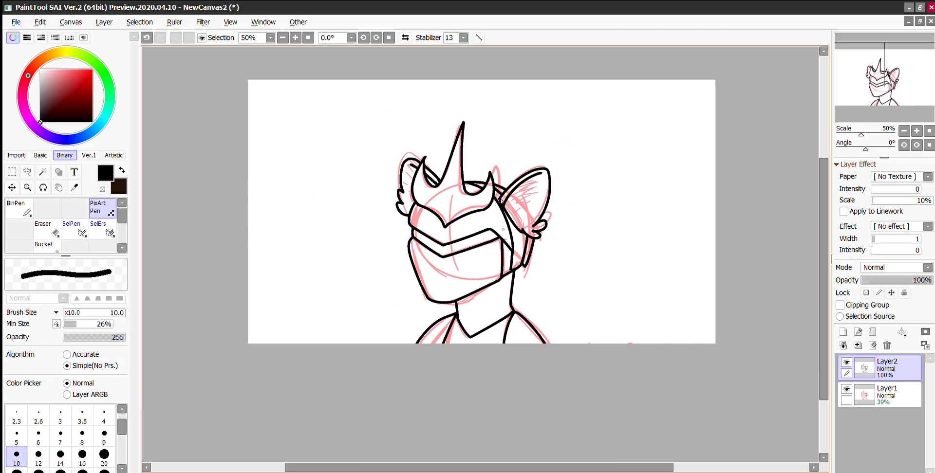
pyautogui.scroll(1, 482, 171)
pyautogui.click(846, 389)
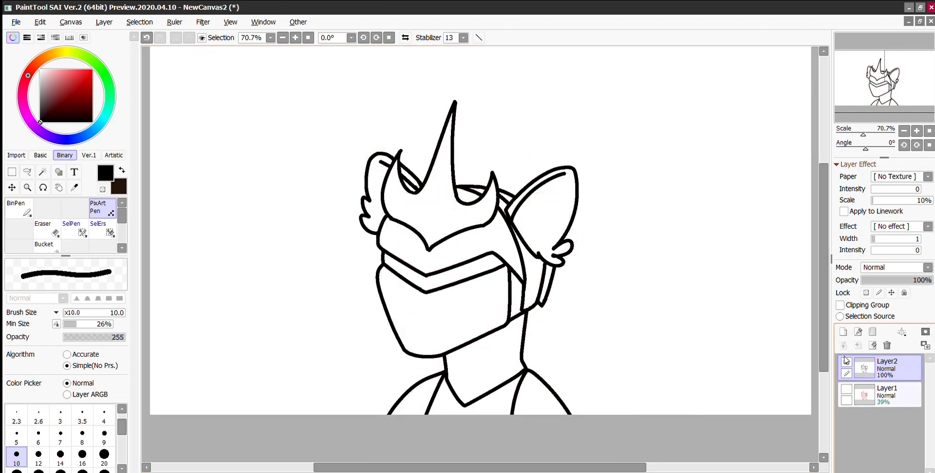
# Switch to the reference image miniatura podcast.png and sample the dark grey from the masked figure
pyautogui.scroll(-3, 529, 239)
pyautogui.scroll(3, 529, 236)
pyautogui.scroll(-2, 529, 239)
pyautogui.scroll(1, 547, 173)
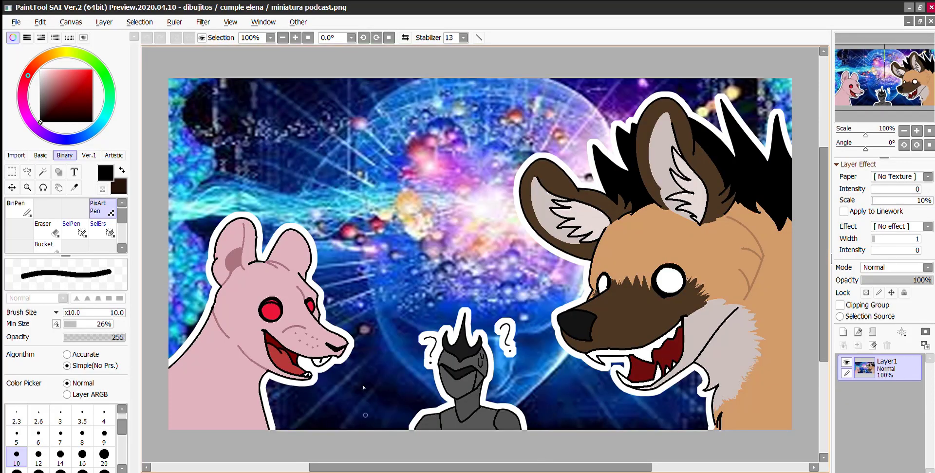
pyautogui.scroll(3, 456, 384)
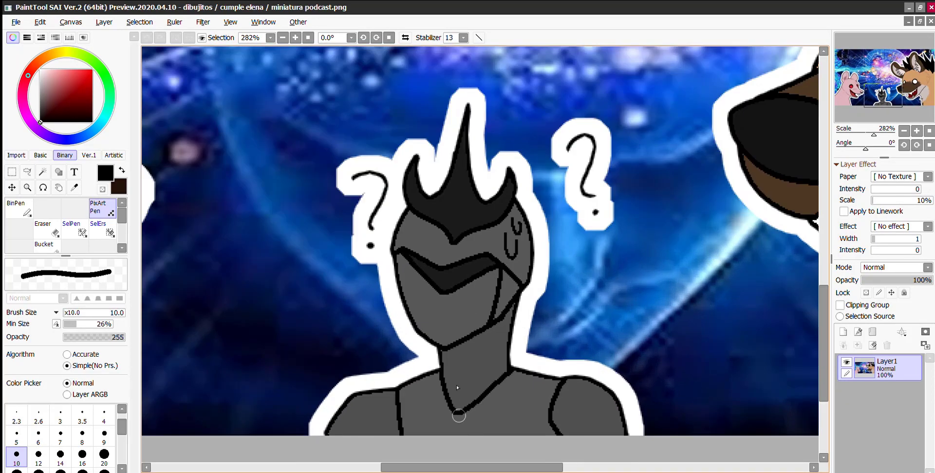
pyautogui.scroll(2, 457, 384)
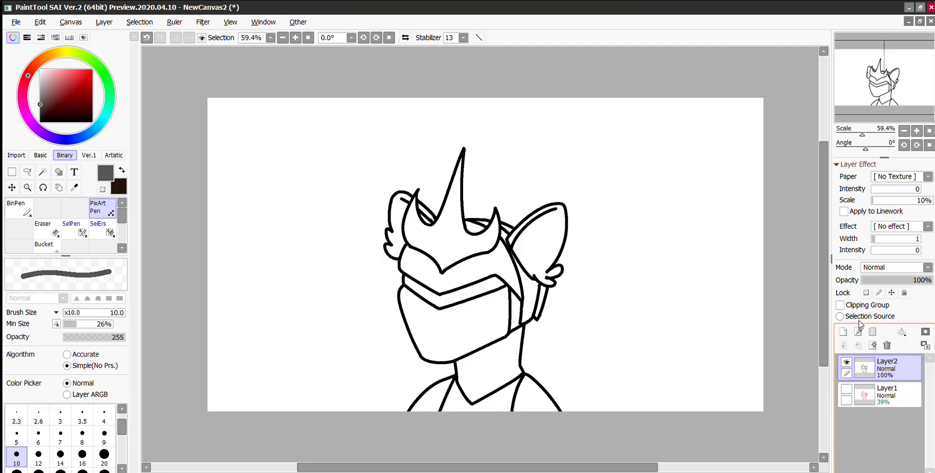
# Create a new layer in NewCanvas2 and place it beneath the Layer2 line art
pyautogui.click(842, 332)
pyautogui.moveTo(864, 366); pyautogui.dragTo(864, 397)
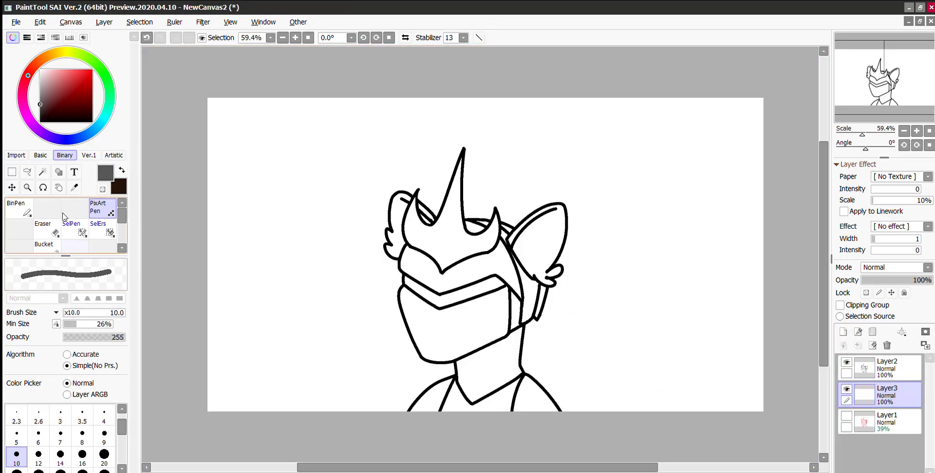
# Bucket-fill the mask, the helmet area above the visor and the neck with dark grey on Layer3
pyautogui.click(55, 244)
pyautogui.click(442, 316)
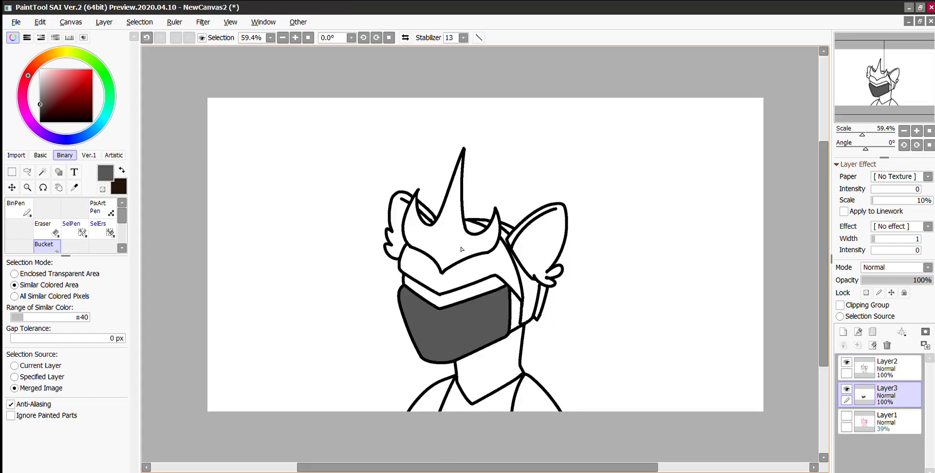
pyautogui.click(469, 273)
pyautogui.click(487, 357)
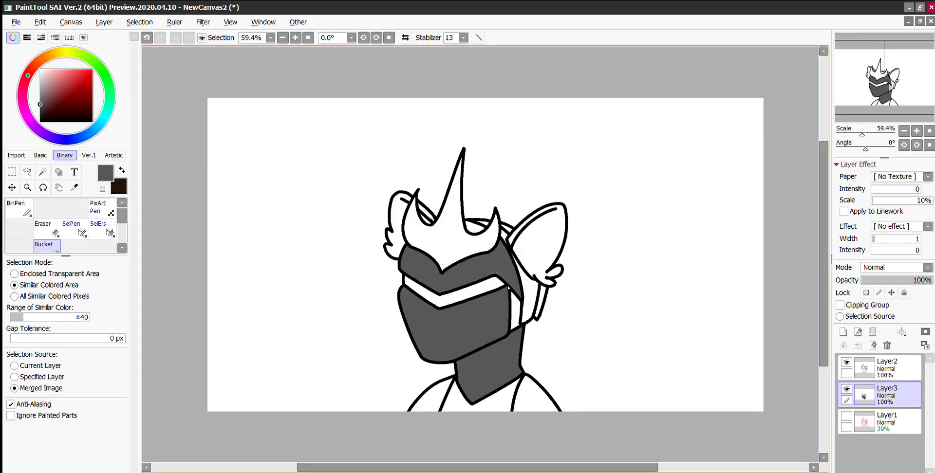
# Bucket-fill the mask's side panel, the strap below the right ear and the head areas behind the crown with dark grey
pyautogui.click(515, 316)
pyautogui.scroll(6, 549, 291)
pyautogui.click(527, 293)
pyautogui.scroll(-4, 530, 287)
pyautogui.scroll(5, 475, 177)
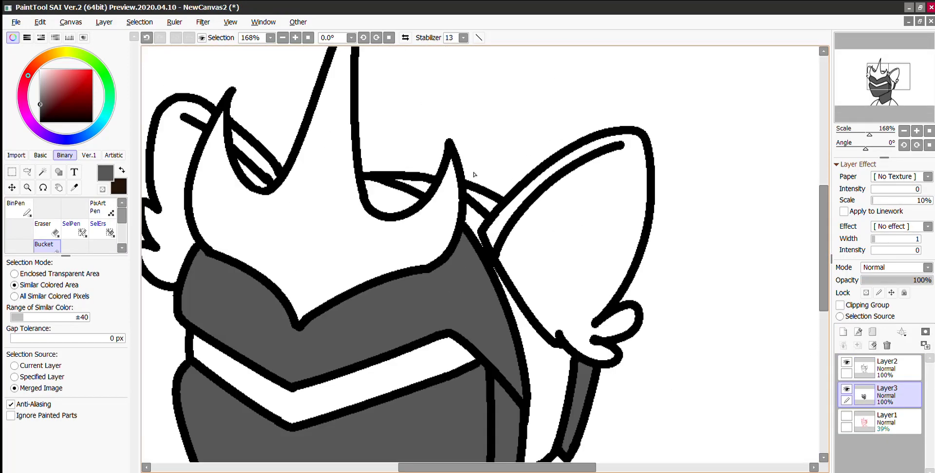
pyautogui.hotkey('ctrl', 'z')
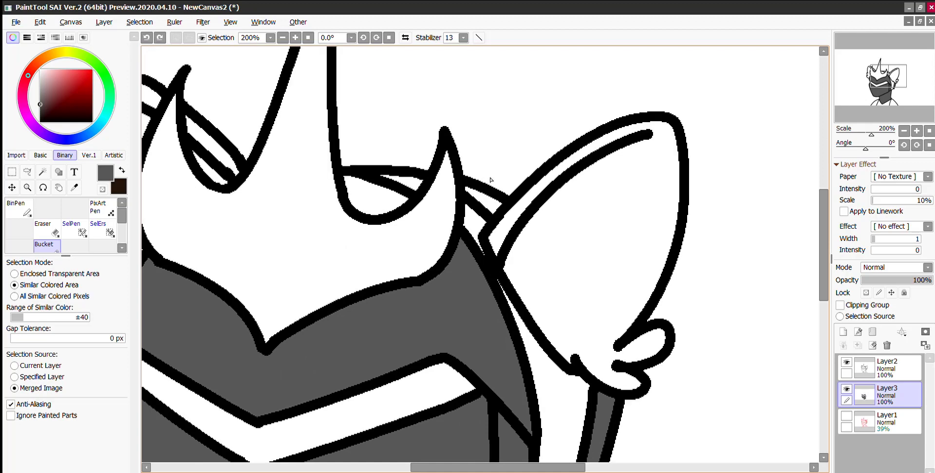
pyautogui.click(482, 199)
pyautogui.click(376, 197)
pyautogui.scroll(-13, 472, 197)
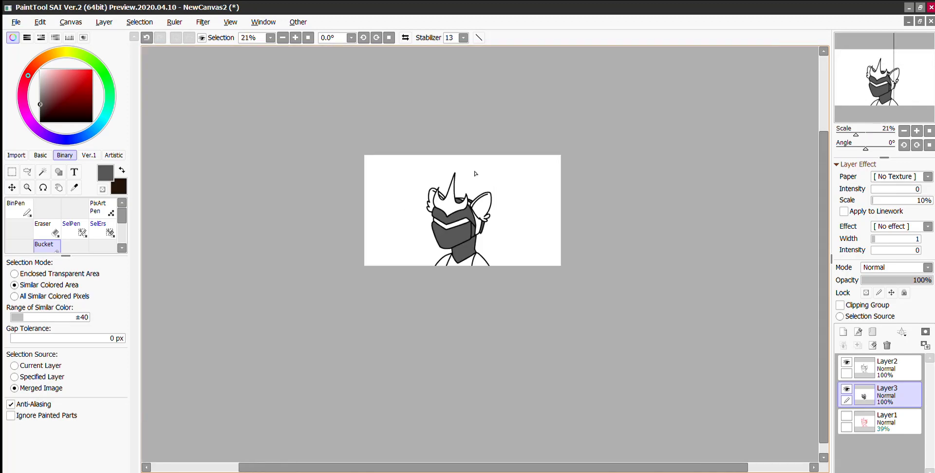
# Check the reference figure, and bucket-fill the chest and shoulders dark grey, including the stray white pixels at the right collar joint
pyautogui.scroll(5, 463, 216)
pyautogui.scroll(3, 465, 236)
pyautogui.hotkey('ctrl', 'Tab')
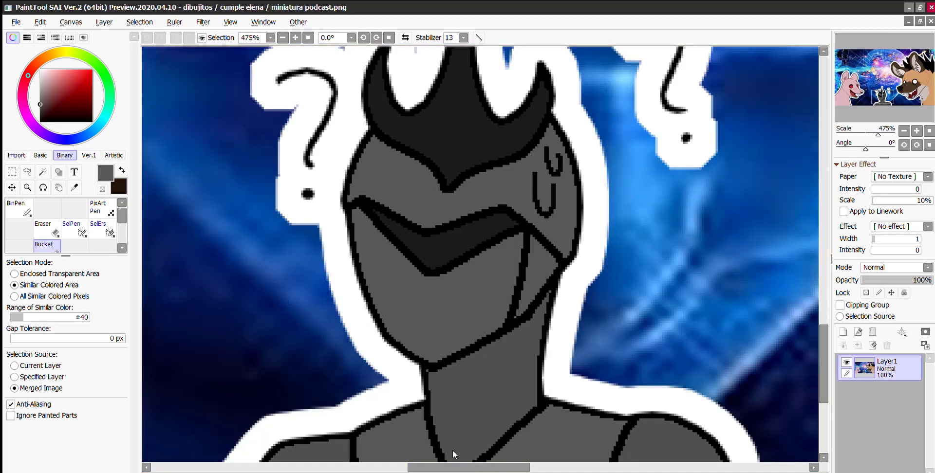
pyautogui.hotkey('ctrl', 'Tab')
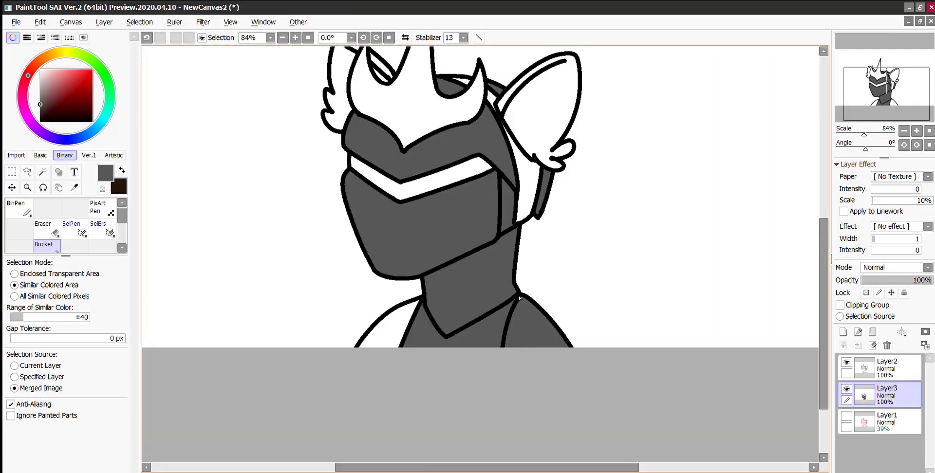
pyautogui.scroll(10, 389, 300)
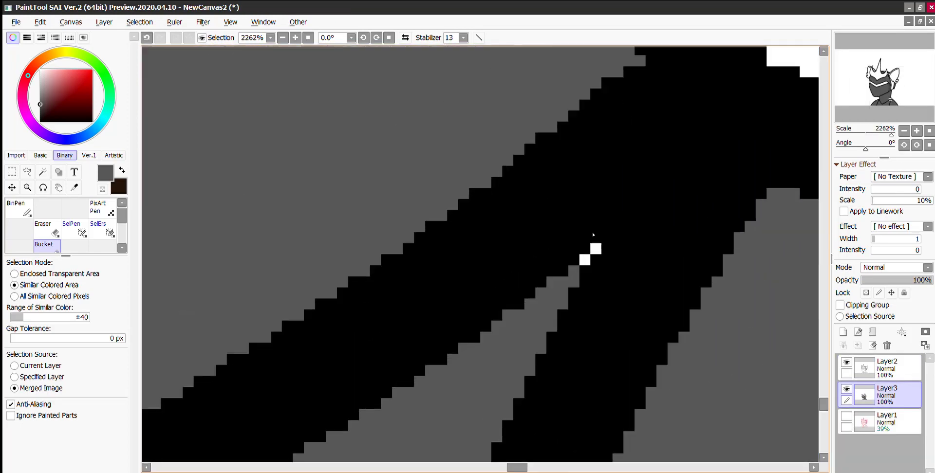
pyautogui.click(580, 259)
# Sample the near-black from the reference figure and bucket-fill the visor band and crown with it
pyautogui.click(560, 471)
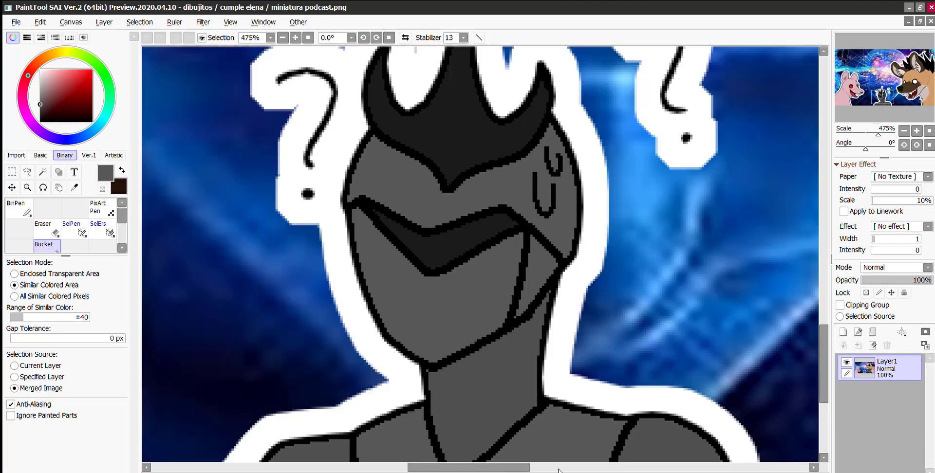
pyautogui.rightClick(474, 205)
pyautogui.hotkey('ctrl', 'Tab')
pyautogui.scroll(-8, 462, 314)
pyautogui.click(396, 196)
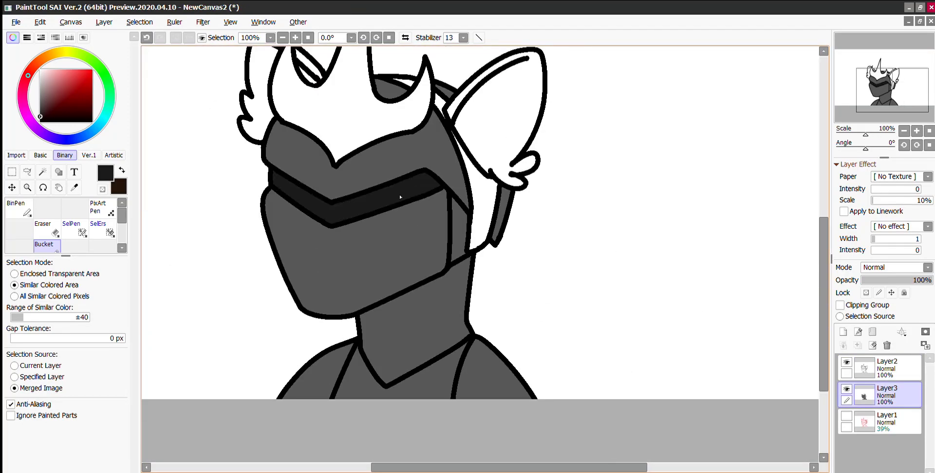
pyautogui.scroll(-2, 397, 196)
pyautogui.click(378, 130)
pyautogui.scroll(-3, 457, 221)
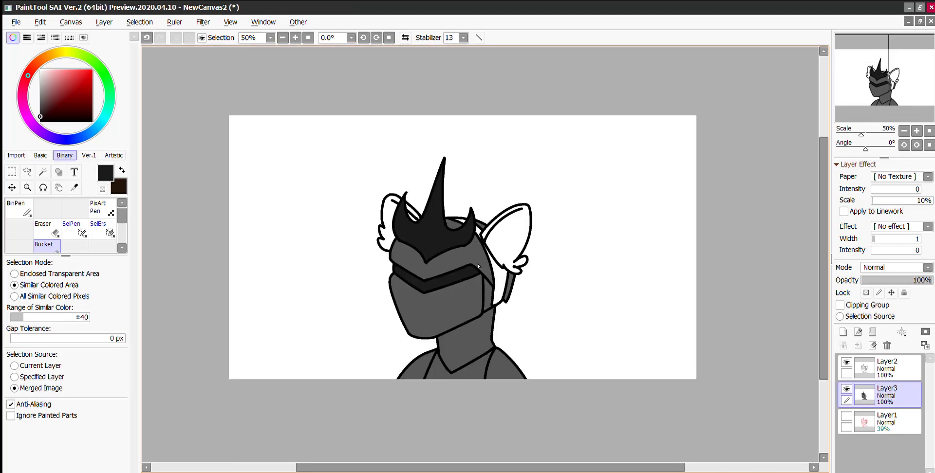
pyautogui.scroll(2, 470, 257)
pyautogui.scroll(-2, 457, 243)
pyautogui.scroll(2, 447, 232)
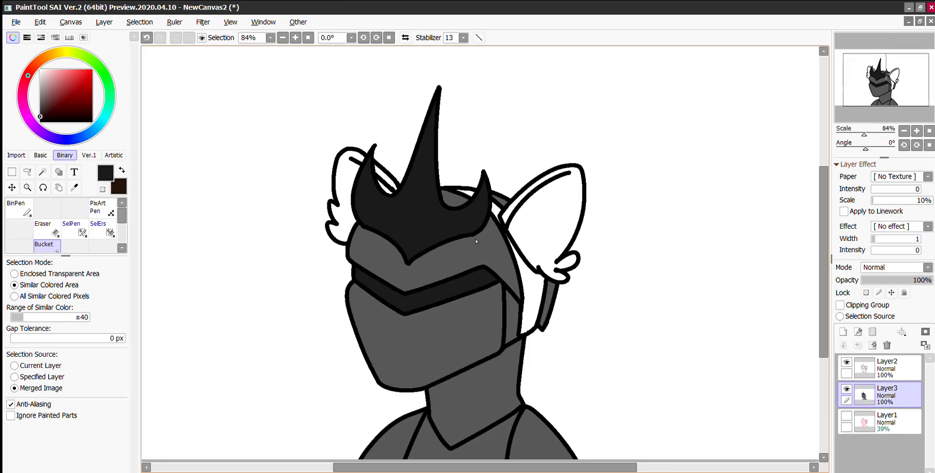
pyautogui.scroll(-5, 475, 239)
pyautogui.scroll(7, 478, 307)
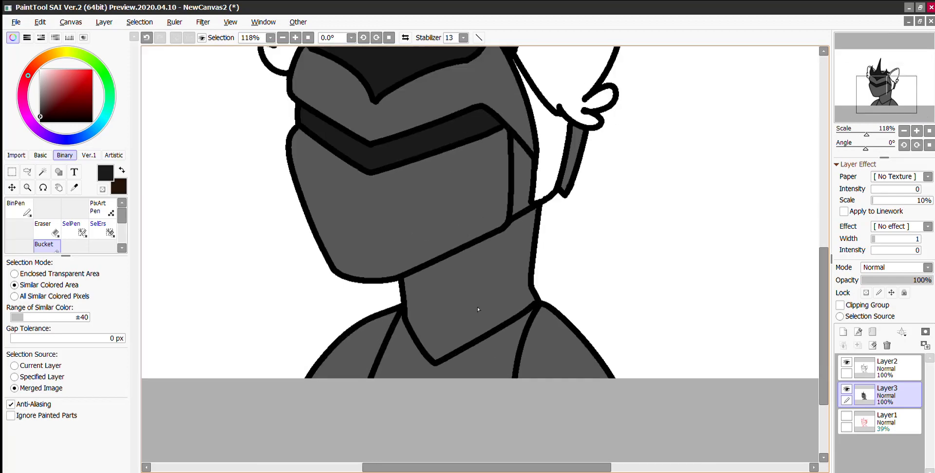
# Undo all the bucket fills on Layer3 and its move beneath the line art
pyautogui.hotkey('ctrl', 'z')
pyautogui.hotkey('ctrl', 'z')
pyautogui.hotkey('ctrl', 'z')
pyautogui.hotkey('ctrl', 'z')
pyautogui.hotkey('ctrl', 'z')
pyautogui.hotkey('ctrl', 'z')
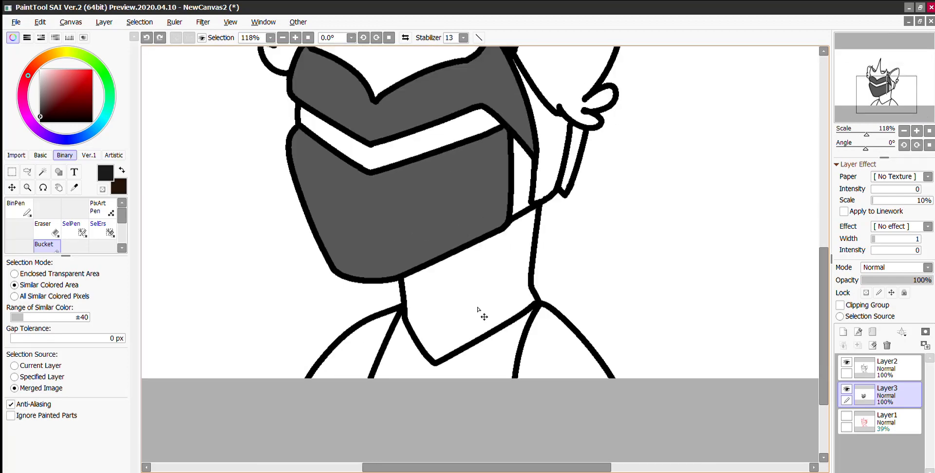
pyautogui.moveTo(887, 394); pyautogui.dragTo(858, 350)
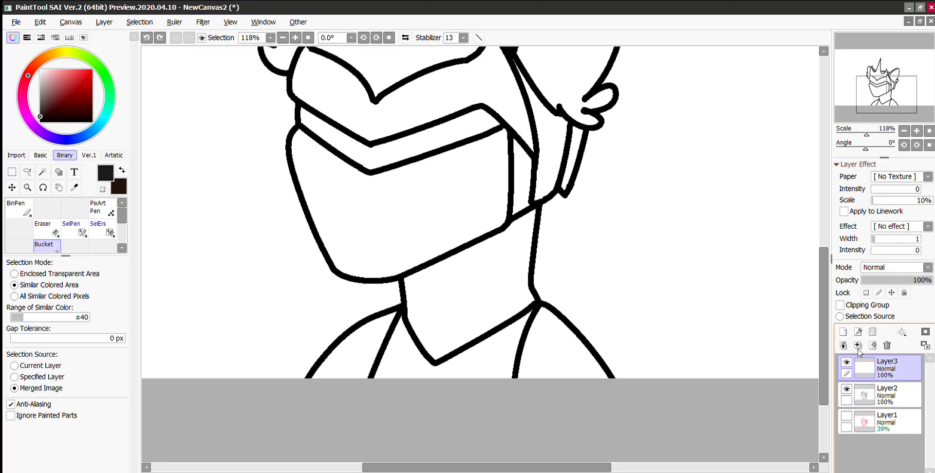
pyautogui.hotkey('ctrl', 'z')
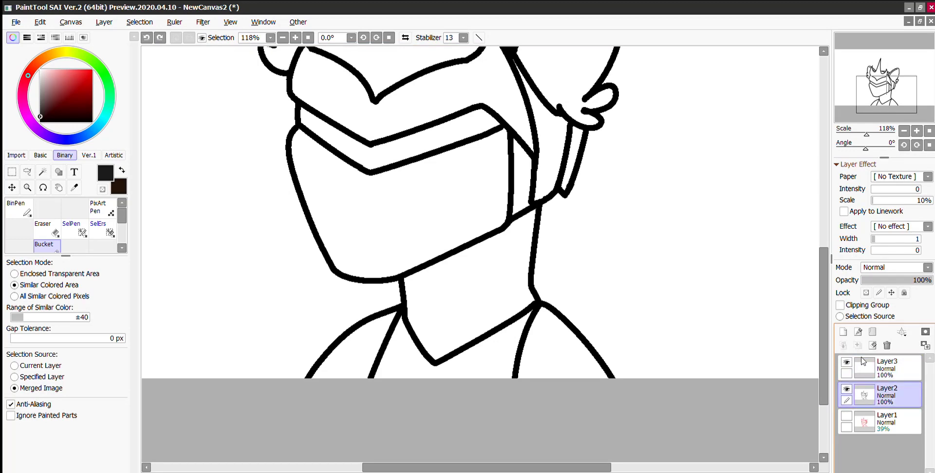
# Erase the outlines of both shoulders from Layer2, leaving the neck and its pointed base
pyautogui.click(103, 207)
pyautogui.click(46, 228)
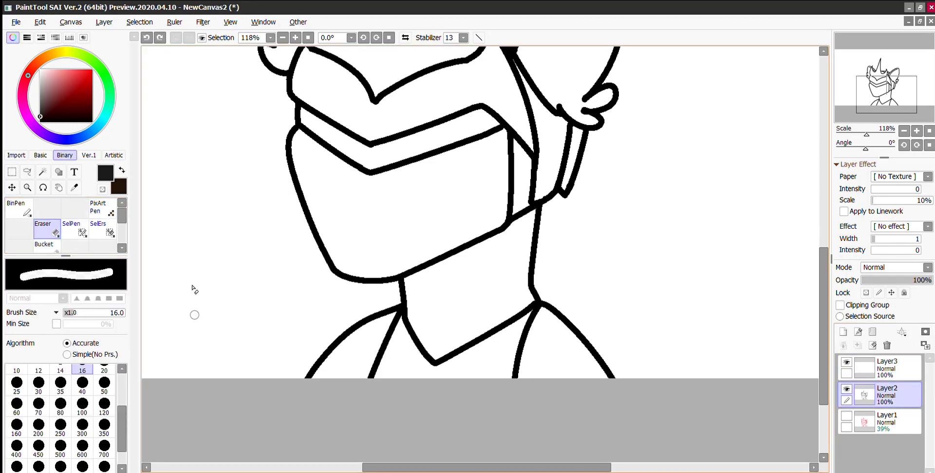
pyautogui.moveTo(292, 390)
pyautogui.mouseDown()
pyautogui.moveTo(327, 349)
pyautogui.moveTo(327, 356)
pyautogui.moveTo(349, 341)
pyautogui.moveTo(354, 353)
pyautogui.moveTo(374, 309)
pyautogui.moveTo(386, 299)
pyautogui.moveTo(393, 315)
pyautogui.moveTo(396, 301)
pyautogui.moveTo(369, 388)
pyautogui.mouseUp()
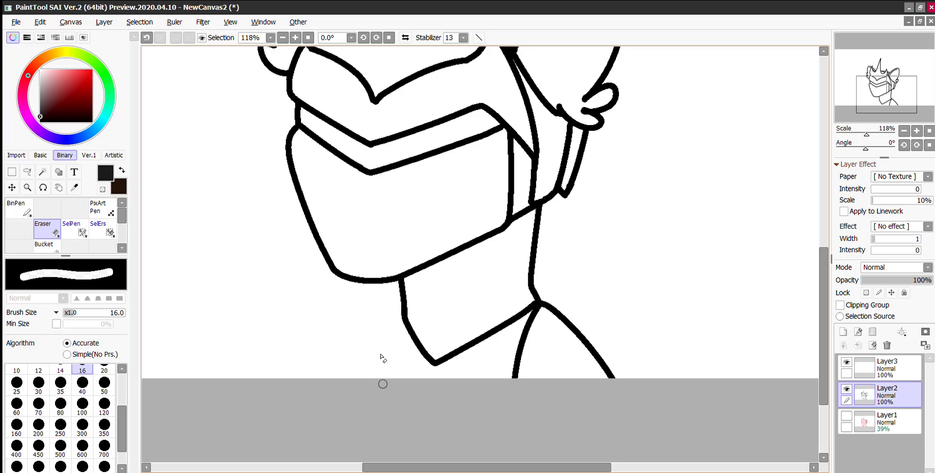
pyautogui.moveTo(522, 390)
pyautogui.mouseDown()
pyautogui.moveTo(538, 325)
pyautogui.moveTo(557, 299)
pyautogui.moveTo(540, 314)
pyautogui.moveTo(555, 337)
pyautogui.moveTo(583, 349)
pyautogui.moveTo(621, 395)
pyautogui.moveTo(603, 356)
pyautogui.moveTo(614, 383)
pyautogui.mouseUp()
# Switch to the PixArt Pen at size 10 and set the drawing colour to pure black
pyautogui.click(101, 207)
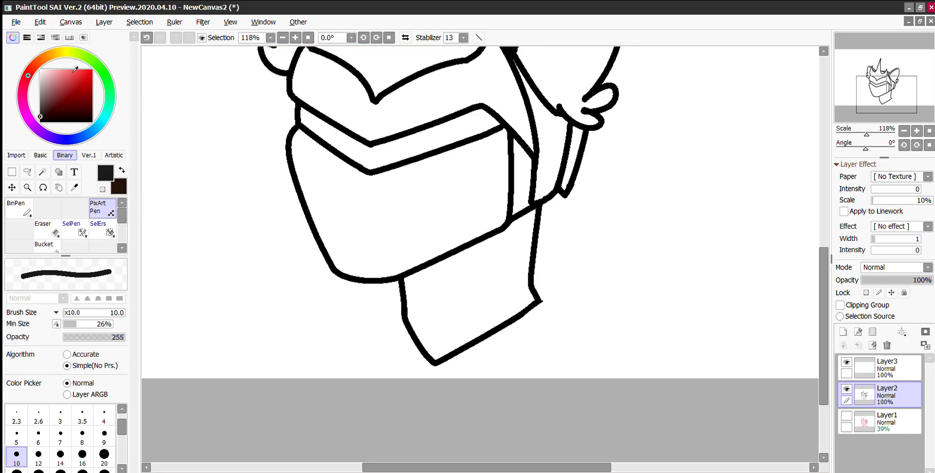
pyautogui.moveTo(73, 71); pyautogui.dragTo(40, 122)
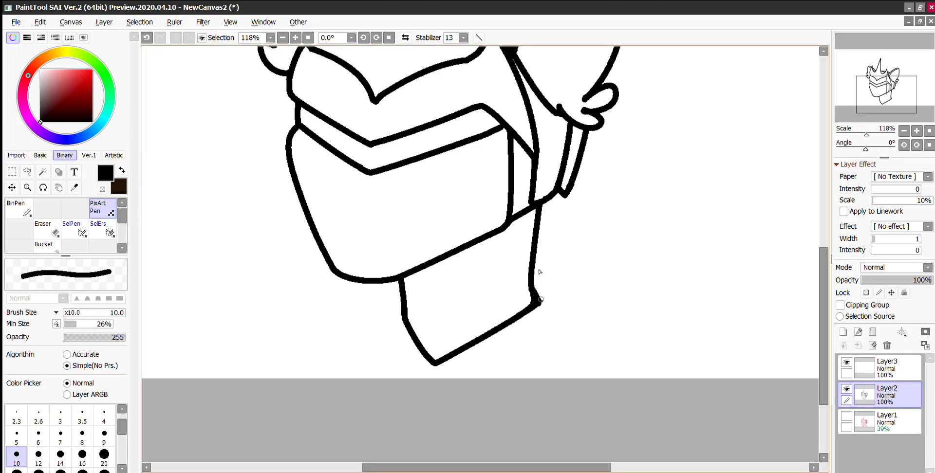
pyautogui.hotkey('ctrl', 'z')
pyautogui.moveTo(533, 271); pyautogui.dragTo(793, 381)
pyautogui.hotkey('ctrl', 'z')
pyautogui.moveTo(536, 269)
pyautogui.mouseDown()
pyautogui.moveTo(654, 335)
pyautogui.moveTo(623, 341)
pyautogui.moveTo(616, 317)
pyautogui.mouseUp()
pyautogui.hotkey('ctrl', 'z')
pyautogui.hotkey('ctrl', 'z')
pyautogui.moveTo(534, 289); pyautogui.dragTo(612, 333)
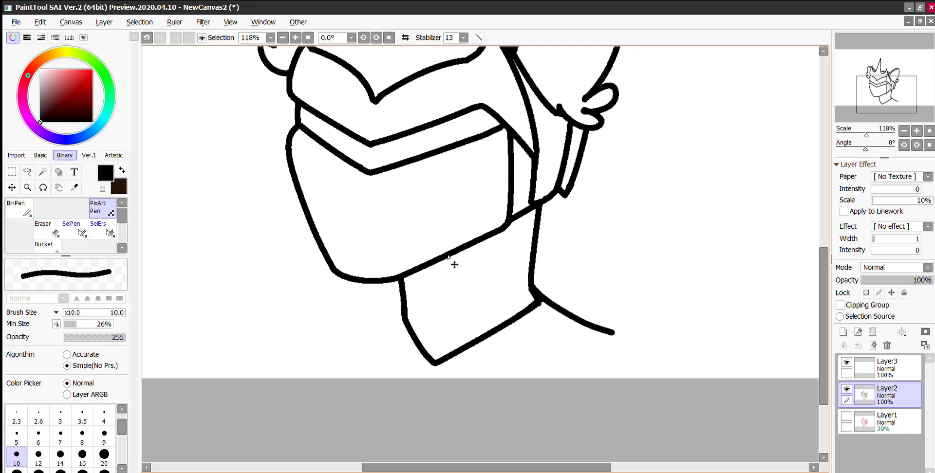
pyautogui.hotkey('ctrl', 'z')
pyautogui.moveTo(534, 290); pyautogui.dragTo(583, 335)
pyautogui.hotkey('ctrl', 'z')
pyautogui.hotkey('ctrl', 'z')
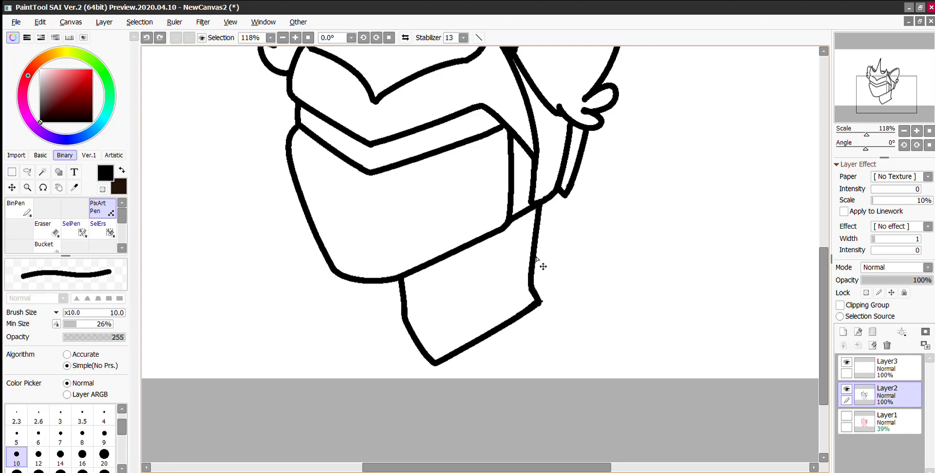
# Draw the sloping shoulder lines from both sides of the neck, each ending in a short vertical armhole line at the canvas's lower edge
pyautogui.moveTo(534, 292); pyautogui.dragTo(588, 330)
pyautogui.moveTo(405, 303); pyautogui.dragTo(292, 354)
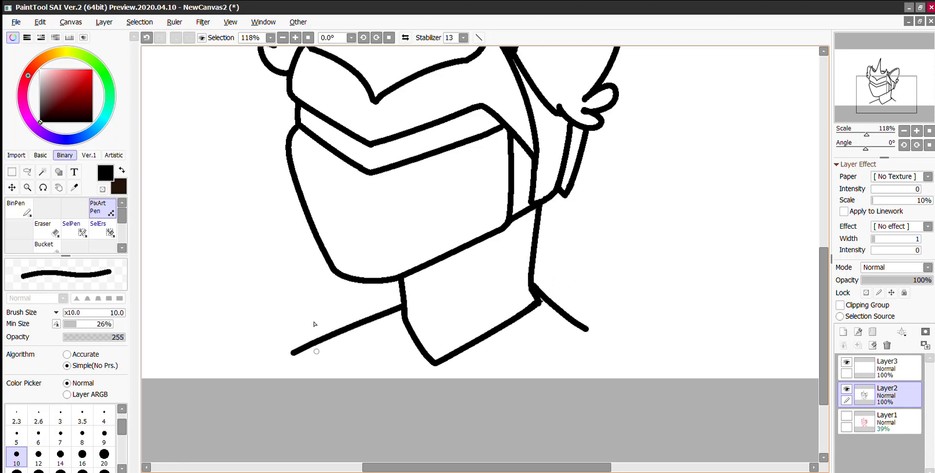
pyautogui.hotkey('ctrl', 'z')
pyautogui.moveTo(402, 295)
pyautogui.mouseDown()
pyautogui.moveTo(334, 339)
pyautogui.moveTo(336, 400)
pyautogui.mouseUp()
pyautogui.hotkey('ctrl', 'z')
pyautogui.moveTo(336, 340); pyautogui.dragTo(334, 380)
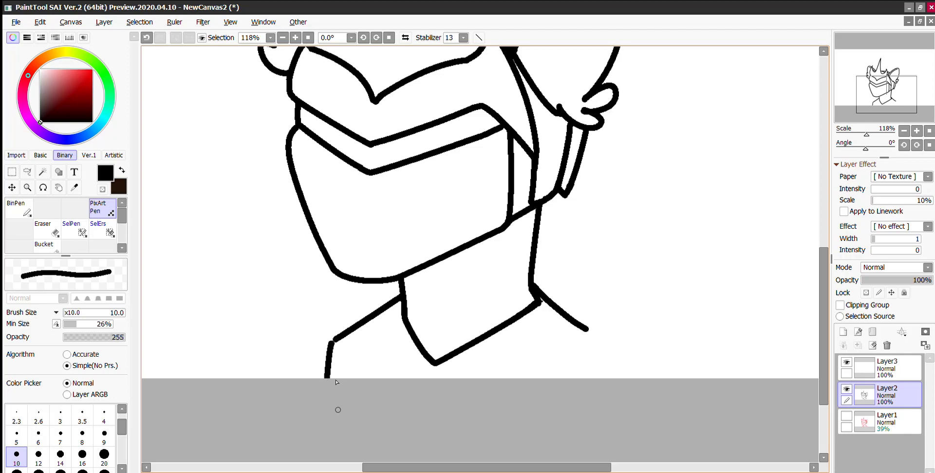
pyautogui.hotkey('ctrl', 'z')
pyautogui.moveTo(335, 339); pyautogui.dragTo(327, 379)
pyautogui.moveTo(587, 330); pyautogui.dragTo(591, 378)
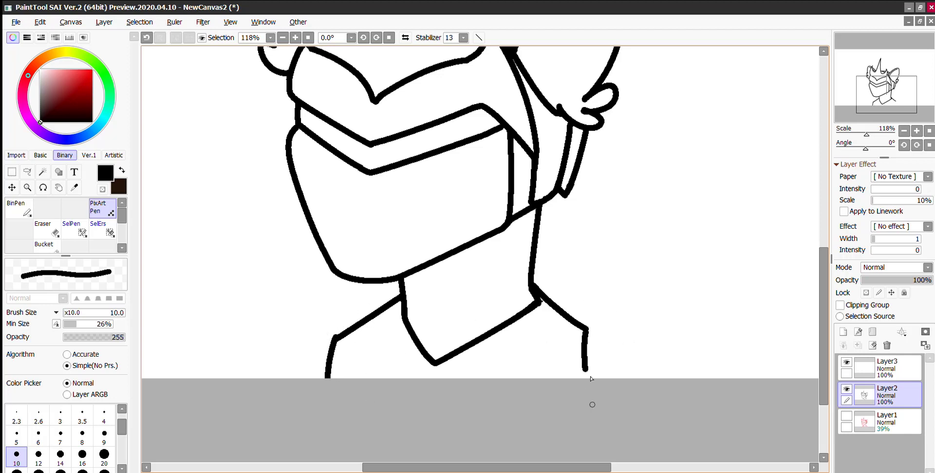
# Draw rounded outer curves for both shoulders, running from the armhole lines down past the canvas's lower edge
pyautogui.moveTo(564, 313)
pyautogui.mouseDown()
pyautogui.moveTo(630, 327)
pyautogui.moveTo(706, 390)
pyautogui.mouseUp()
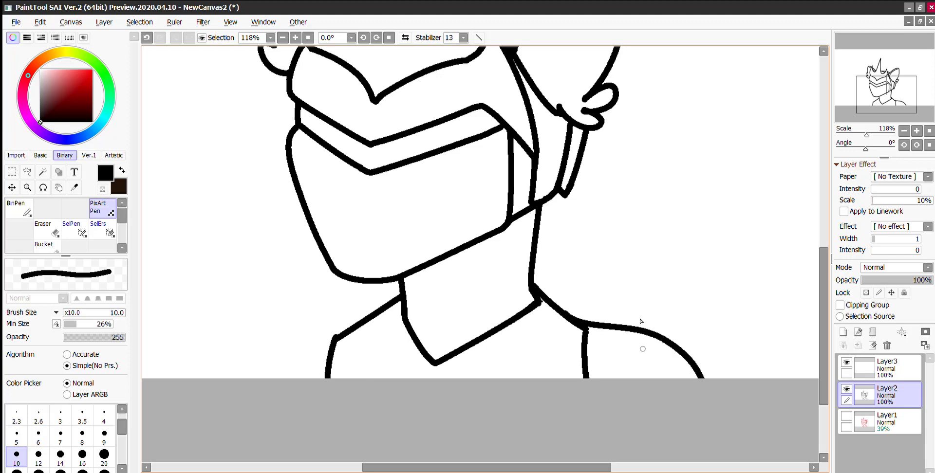
pyautogui.hotkey('ctrl', 'z')
pyautogui.scroll(-5, 485, 378)
pyautogui.scroll(3, 469, 348)
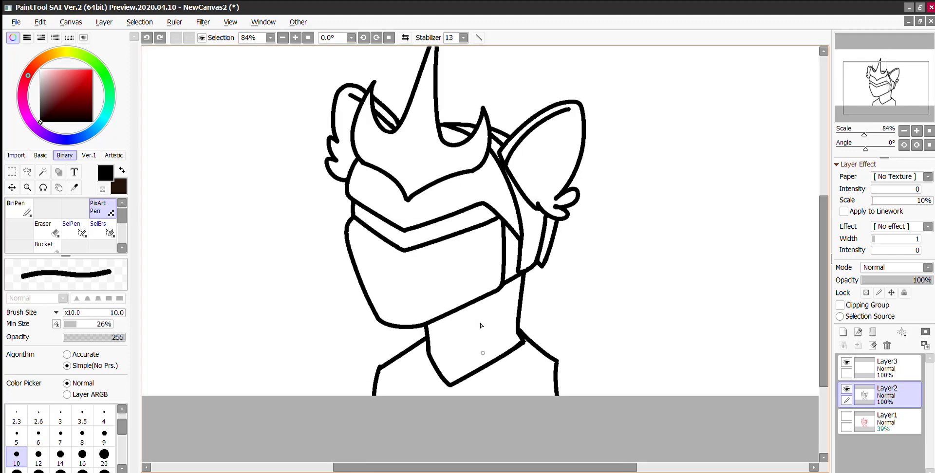
pyautogui.moveTo(385, 362)
pyautogui.mouseDown()
pyautogui.moveTo(326, 378)
pyautogui.moveTo(322, 413)
pyautogui.mouseUp()
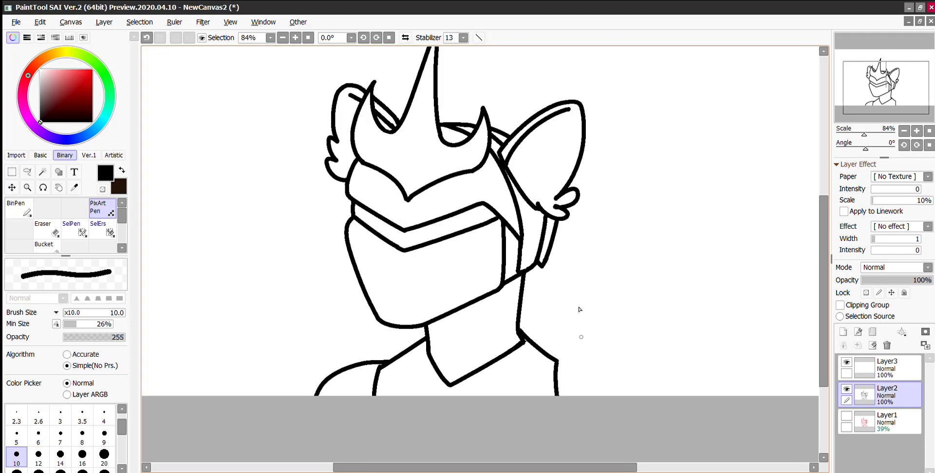
pyautogui.moveTo(548, 358)
pyautogui.mouseDown()
pyautogui.moveTo(653, 380)
pyautogui.moveTo(658, 397)
pyautogui.mouseUp()
pyautogui.hotkey('ctrl', 'z')
pyautogui.moveTo(544, 351)
pyautogui.mouseDown()
pyautogui.moveTo(607, 374)
pyautogui.moveTo(615, 407)
pyautogui.mouseUp()
pyautogui.hotkey('ctrl', 'z')
pyautogui.moveTo(554, 355); pyautogui.dragTo(653, 435)
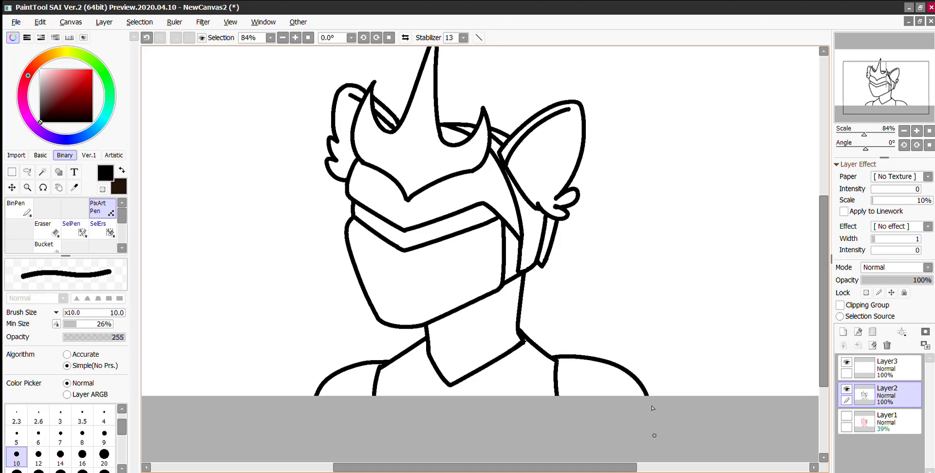
# Clean up the joint between the left shoulder curve and its armhole line with the Eraser at size 4
pyautogui.scroll(5, 515, 304)
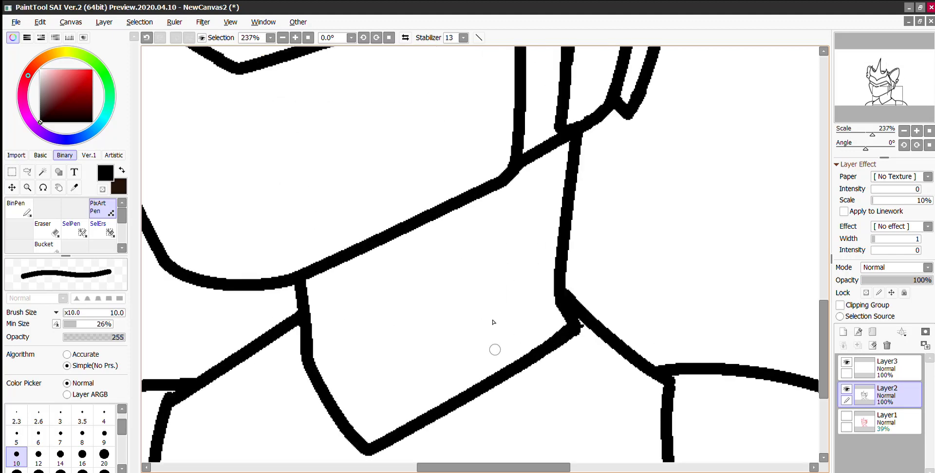
pyautogui.press('e')
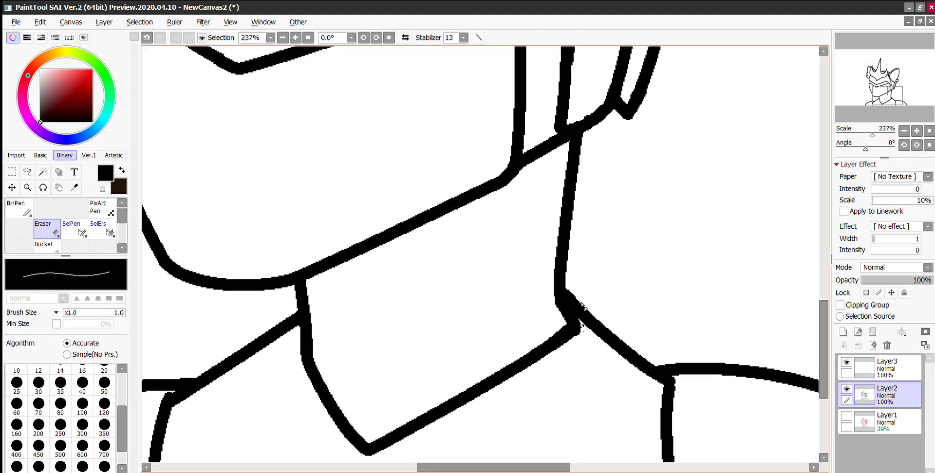
pyautogui.scroll(-4, 583, 301)
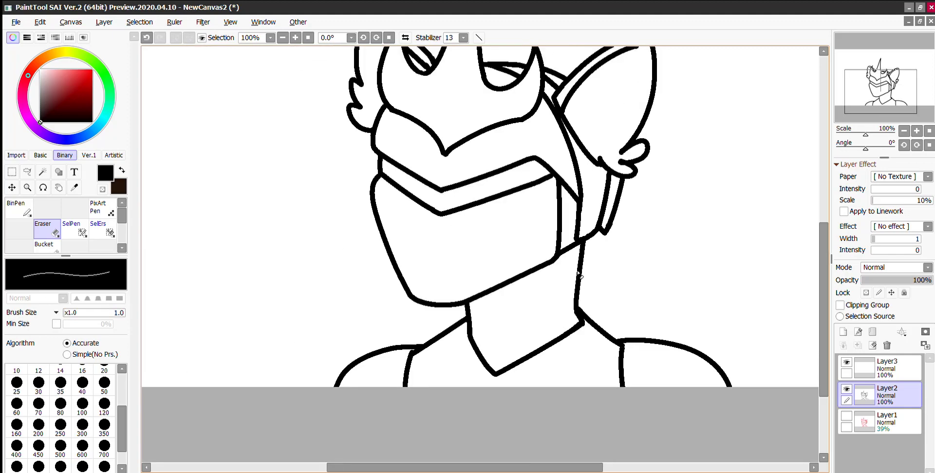
pyautogui.scroll(5, 413, 350)
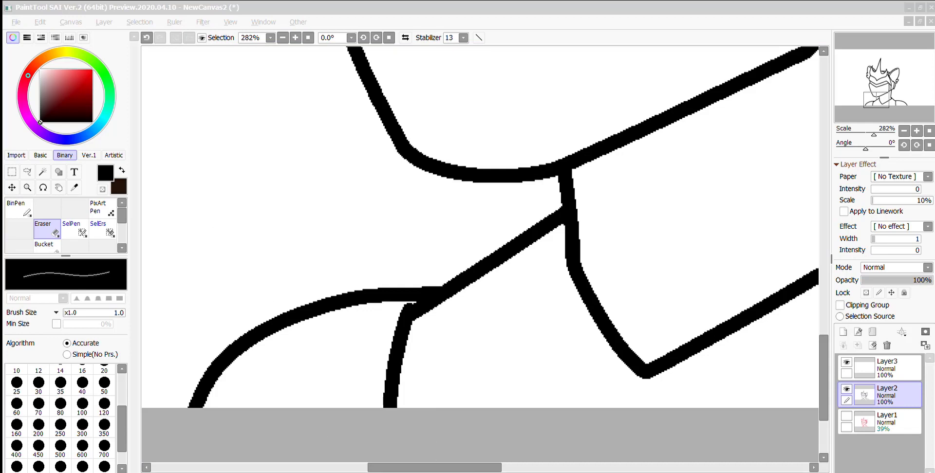
pyautogui.click(412, 276)
pyautogui.hotkey('ctrl', 'z')
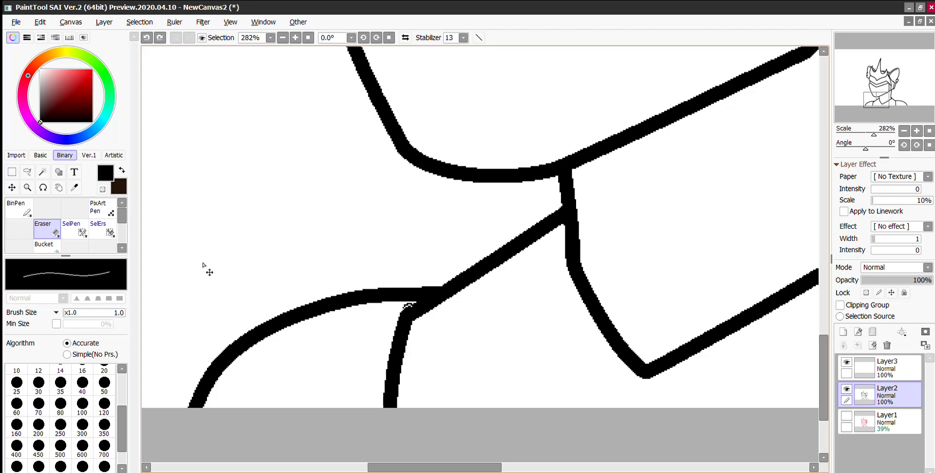
pyautogui.click(82, 383)
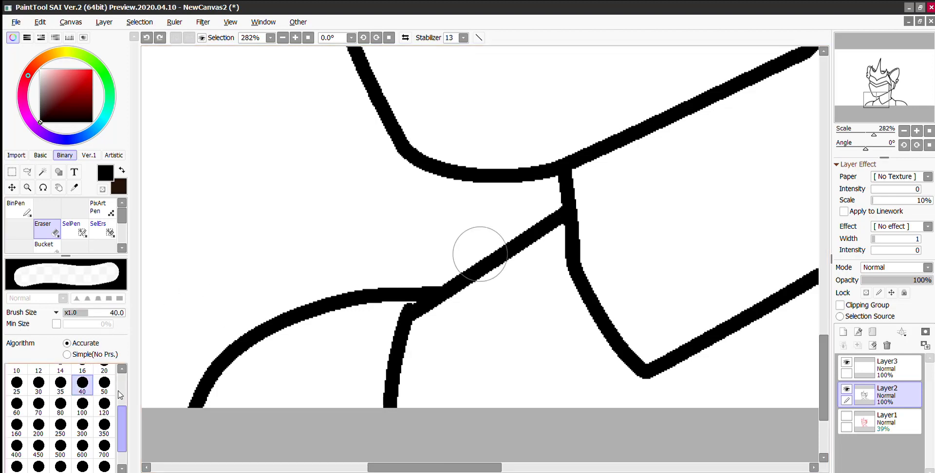
pyautogui.scroll(2, 97, 366)
pyautogui.click(97, 367)
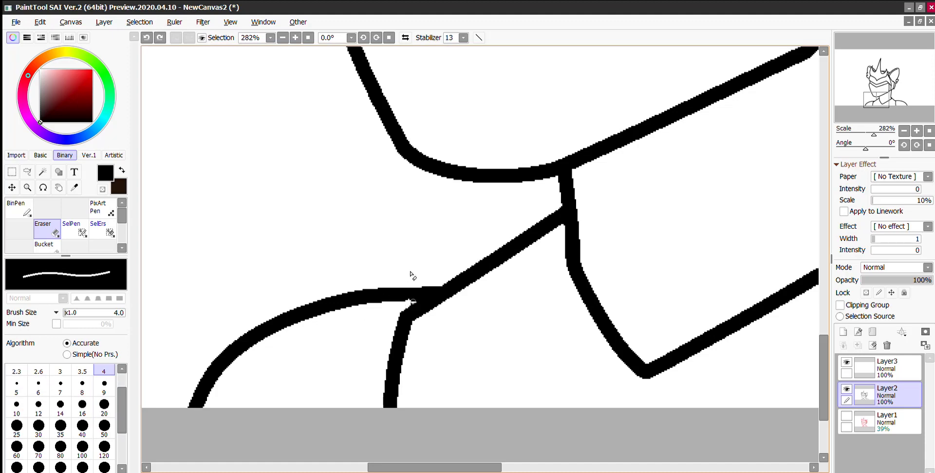
pyautogui.hotkey('ctrl', 'z')
pyautogui.moveTo(407, 304)
pyautogui.mouseDown()
pyautogui.moveTo(382, 341)
pyautogui.moveTo(385, 362)
pyautogui.mouseUp()
pyautogui.scroll(-12, 387, 326)
pyautogui.scroll(4, 424, 274)
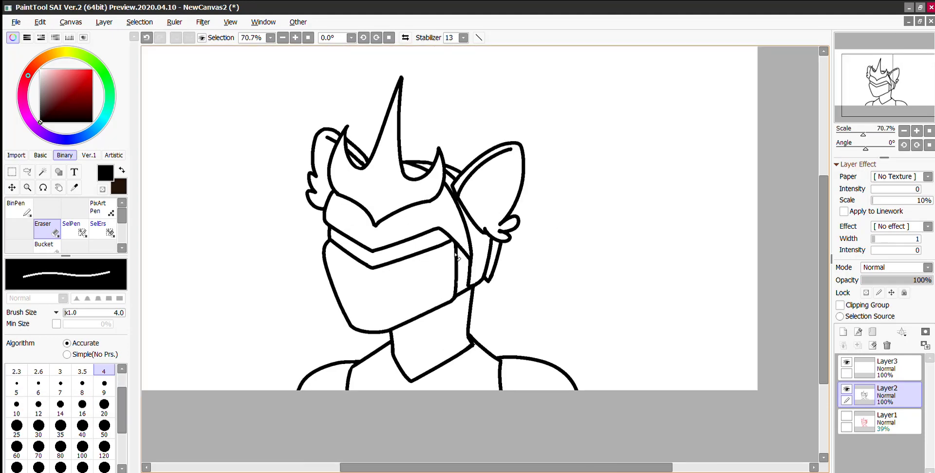
# Sample the dark grey from the reference figure and bucket-fill the mask, neck and chest with it on Layer3
pyautogui.click(875, 366)
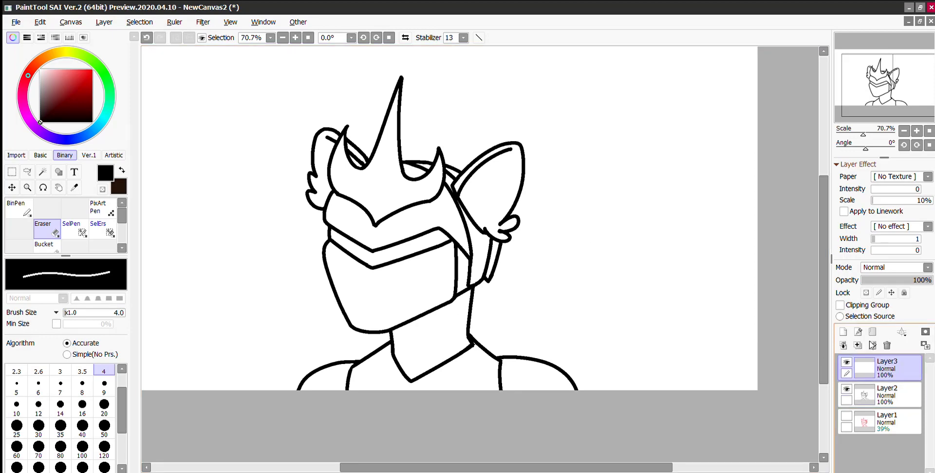
pyautogui.click(487, 472)
pyautogui.rightClick(408, 264)
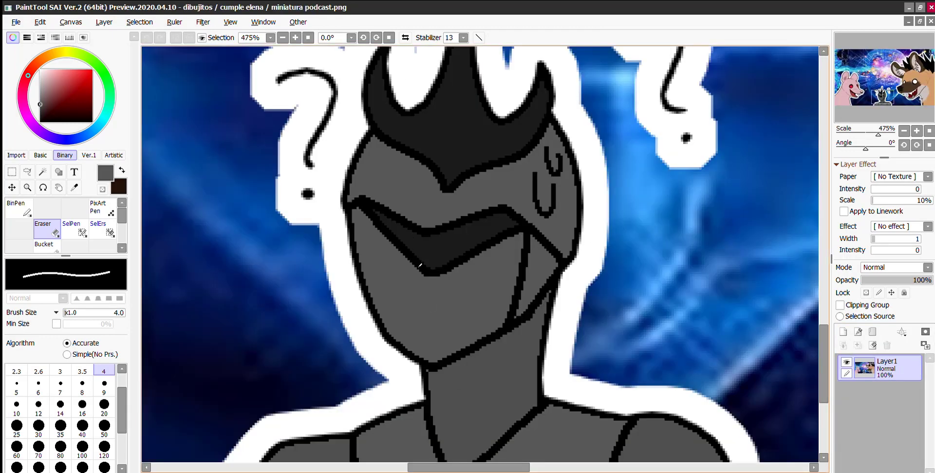
pyautogui.click(414, 472)
pyautogui.click(44, 244)
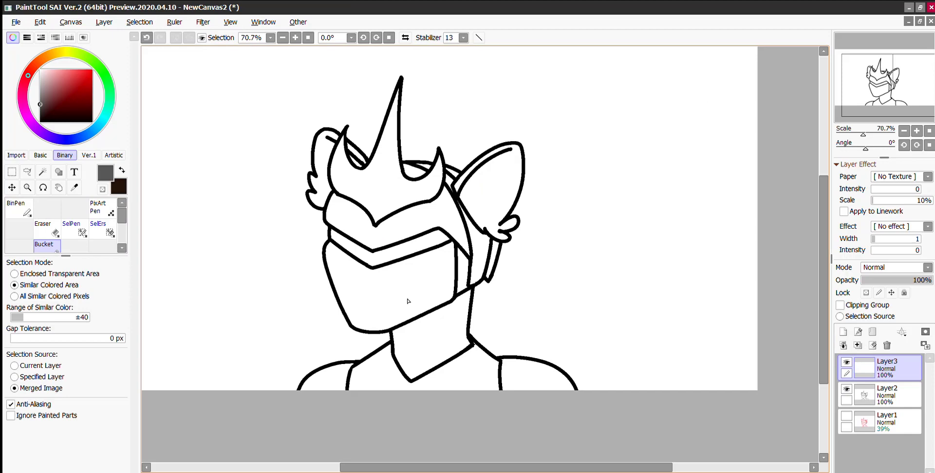
pyautogui.click(429, 266)
pyautogui.click(452, 350)
pyautogui.click(462, 365)
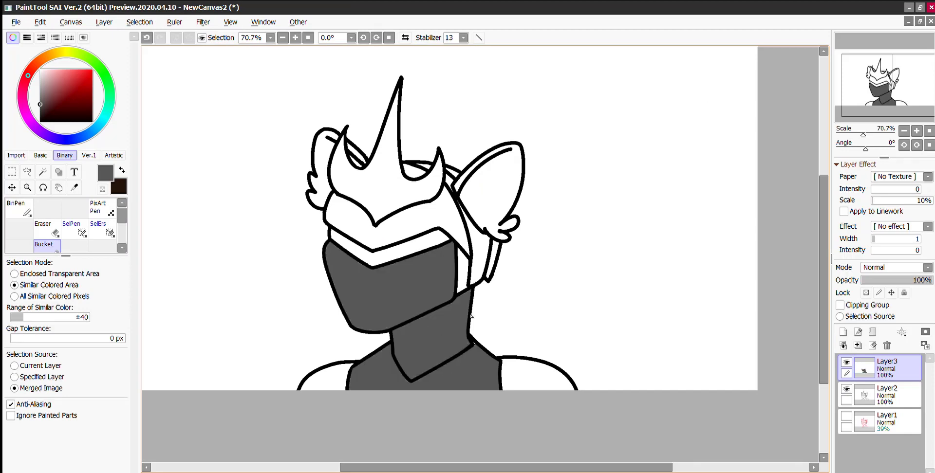
# Fill the stray white pixels at the right collar joint dark grey and move Layer3 beneath Layer2
pyautogui.scroll(10, 474, 329)
pyautogui.scroll(1, 474, 329)
pyautogui.click(484, 348)
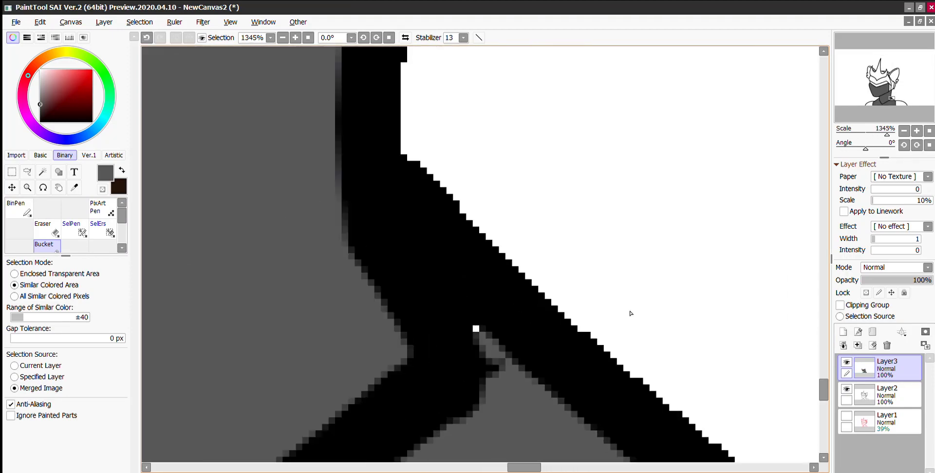
pyautogui.click(475, 329)
pyautogui.moveTo(899, 365); pyautogui.dragTo(901, 396)
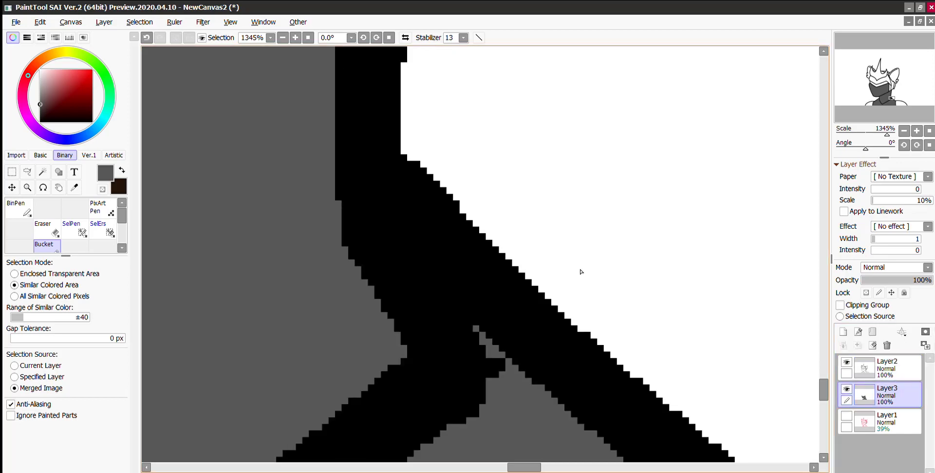
# Bucket-fill the helmet's forehead and the gap behind the crown dark grey, leaving the strip below the right ear unfilled
pyautogui.scroll(-11, 504, 271)
pyautogui.scroll(-5, 502, 244)
pyautogui.scroll(3, 504, 214)
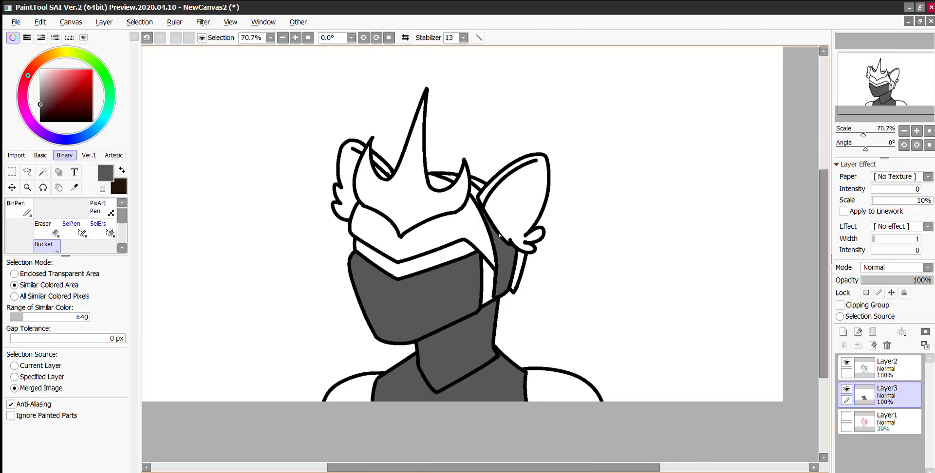
pyautogui.scroll(-3, 482, 217)
pyautogui.scroll(6, 480, 215)
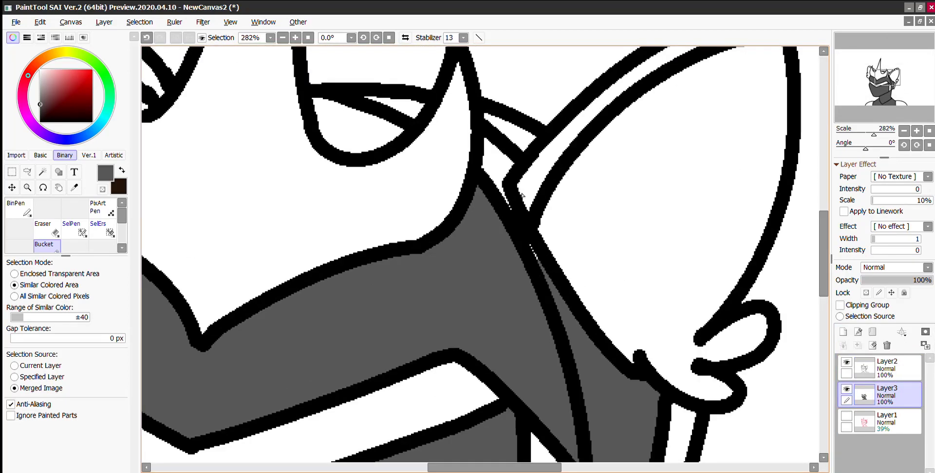
pyautogui.scroll(-1, 566, 236)
pyautogui.scroll(-3, 567, 236)
pyautogui.hotkey('ctrl', 'z')
pyautogui.hotkey('ctrl', 'z')
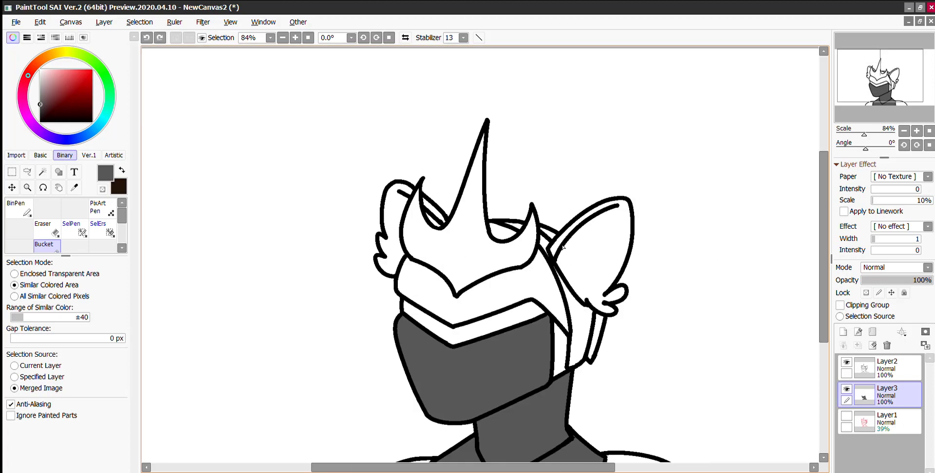
pyautogui.hotkey('ctrl', 'y')
pyautogui.hotkey('ctrl', 'y')
pyautogui.scroll(3, 499, 179)
pyautogui.scroll(-5, 520, 215)
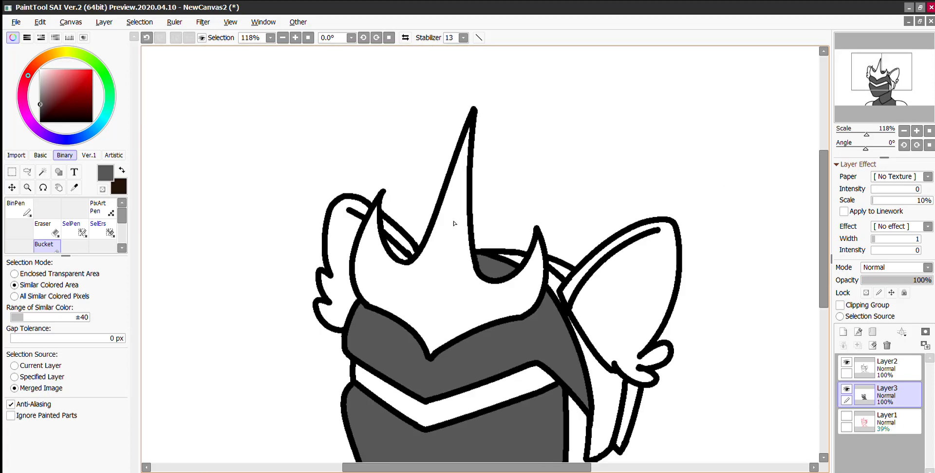
# Bucket-fill the strap below the right ear, the headband beside that ear and the mask's side panel dark grey
pyautogui.scroll(3, 520, 215)
pyautogui.click(578, 331)
pyautogui.scroll(-5, 555, 248)
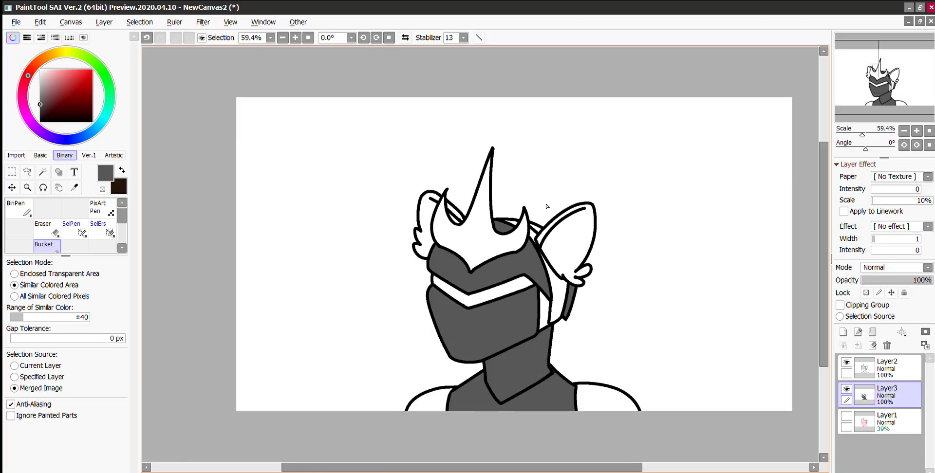
pyautogui.scroll(8, 548, 209)
pyautogui.scroll(-3, 550, 231)
pyautogui.scroll(-4, 564, 292)
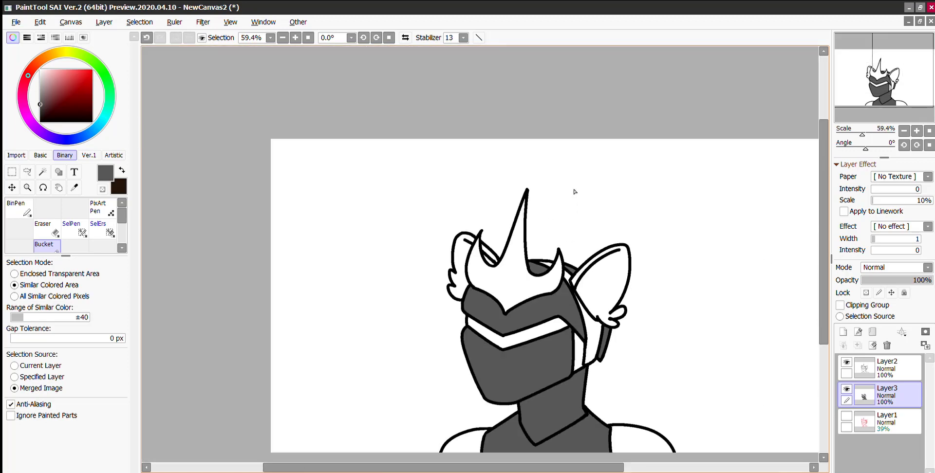
pyautogui.scroll(4, 560, 204)
pyautogui.click(552, 199)
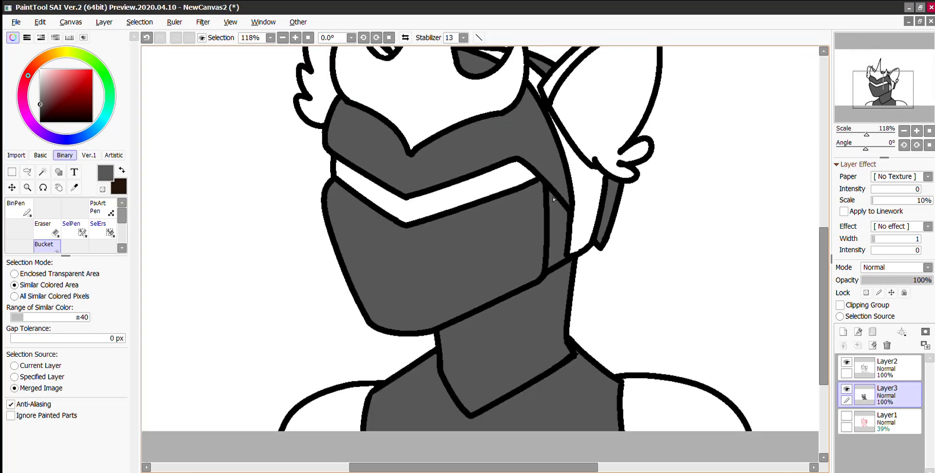
# Sample the near-black from the reference figure and bucket-fill the visor band on Layer3
pyautogui.scroll(4, 537, 243)
pyautogui.scroll(-6, 626, 213)
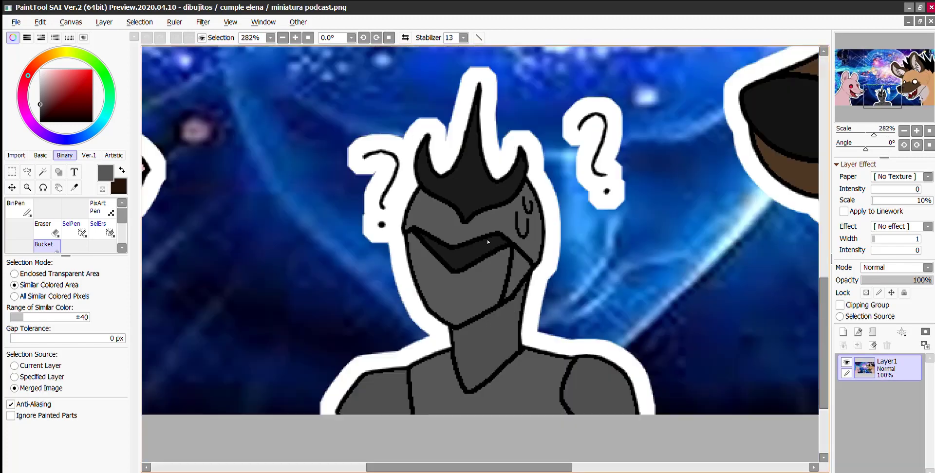
pyautogui.scroll(-2, 487, 241)
pyautogui.scroll(3, 493, 221)
pyautogui.scroll(-2, 492, 214)
pyautogui.rightClick(493, 212)
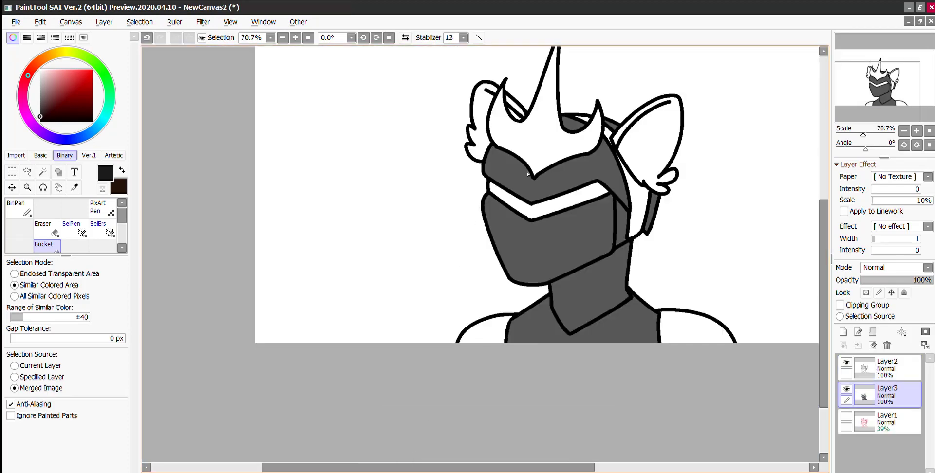
pyautogui.click(535, 202)
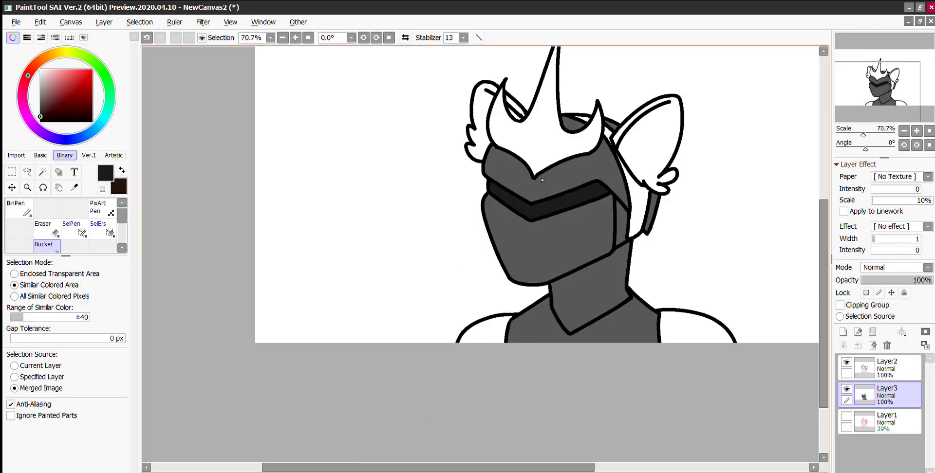
# Bucket-fill the crown near-black, and sample the figure's dark grey to fill both shoulders on Layer3
pyautogui.scroll(1, 540, 177)
pyautogui.click(528, 173)
pyautogui.rightClick(565, 236)
pyautogui.scroll(-3, 560, 219)
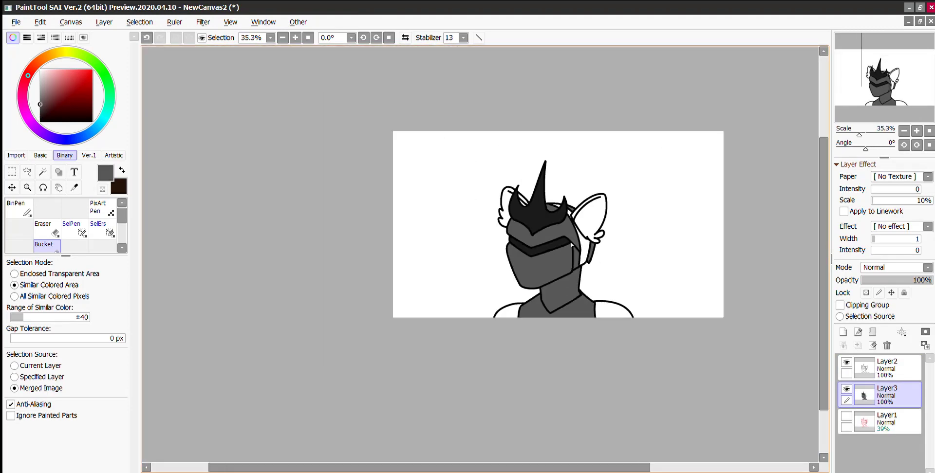
pyautogui.scroll(2, 590, 300)
pyautogui.click(635, 311)
pyautogui.click(434, 317)
pyautogui.scroll(-2, 481, 299)
pyautogui.scroll(2, 515, 252)
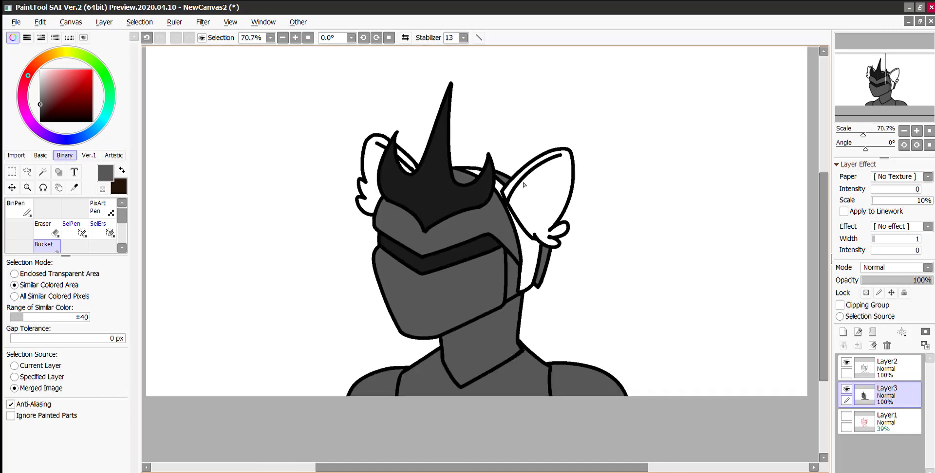
# Add a new layer above Layer3 and bucket-fill all sections of both ears medium-dark grey
pyautogui.scroll(1, 463, 151)
pyautogui.scroll(-1, 518, 156)
pyautogui.scroll(2, 474, 90)
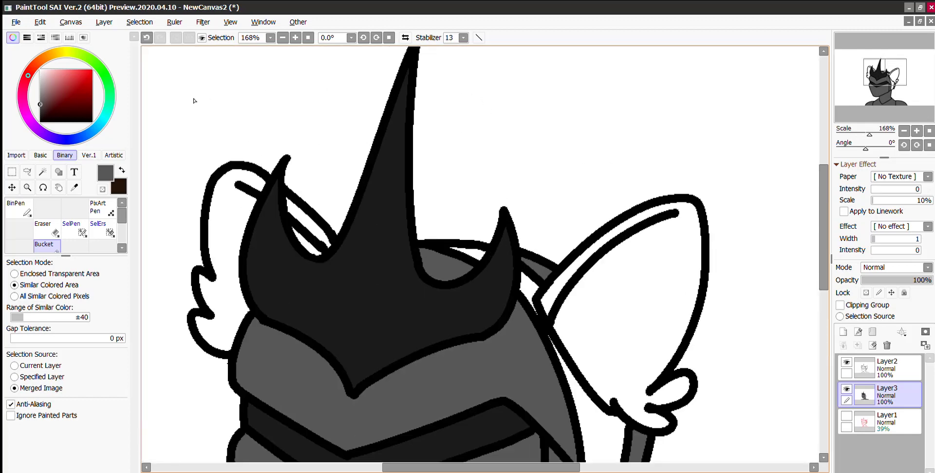
pyautogui.click(41, 122)
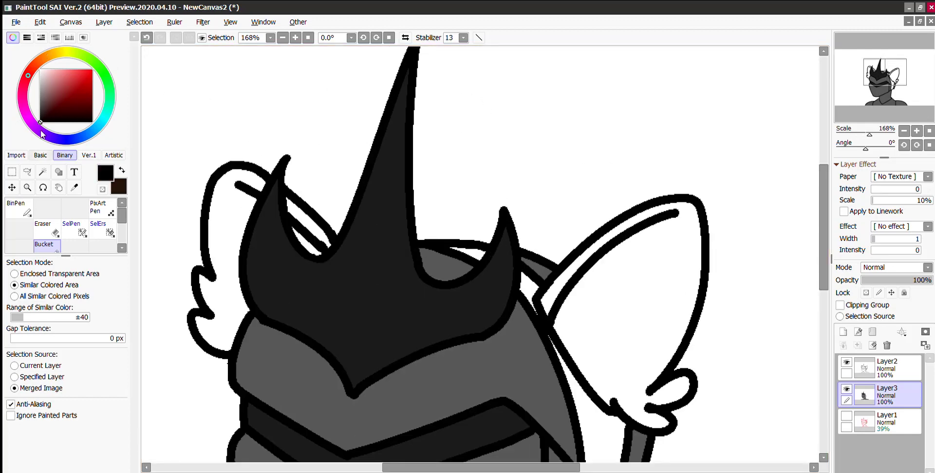
pyautogui.click(843, 331)
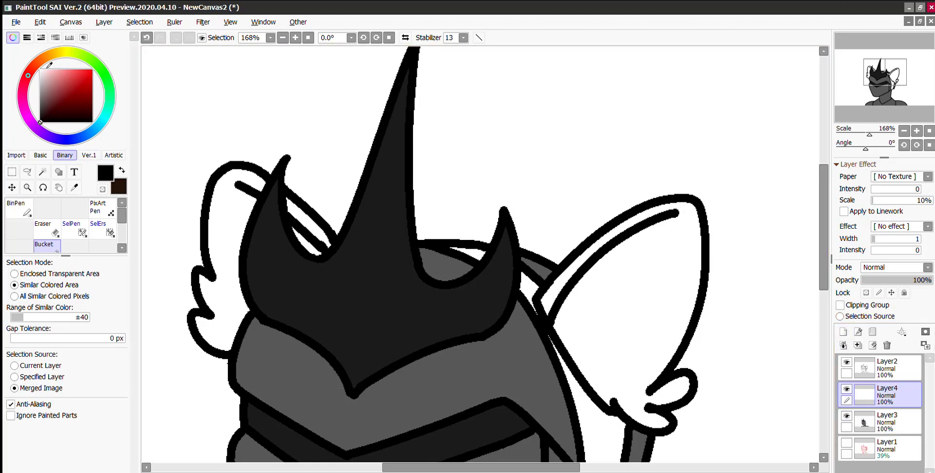
pyautogui.moveTo(42, 88); pyautogui.dragTo(39, 75)
pyautogui.click(221, 209)
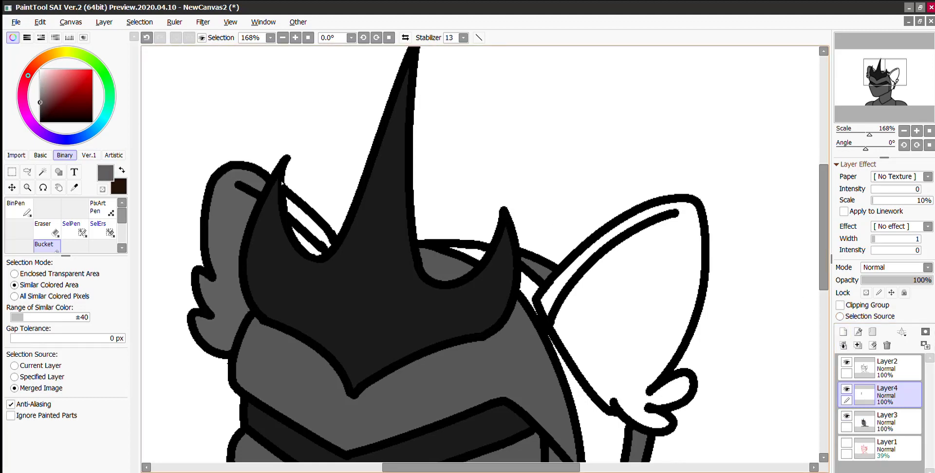
pyautogui.click(293, 189)
pyautogui.click(306, 241)
pyautogui.click(650, 250)
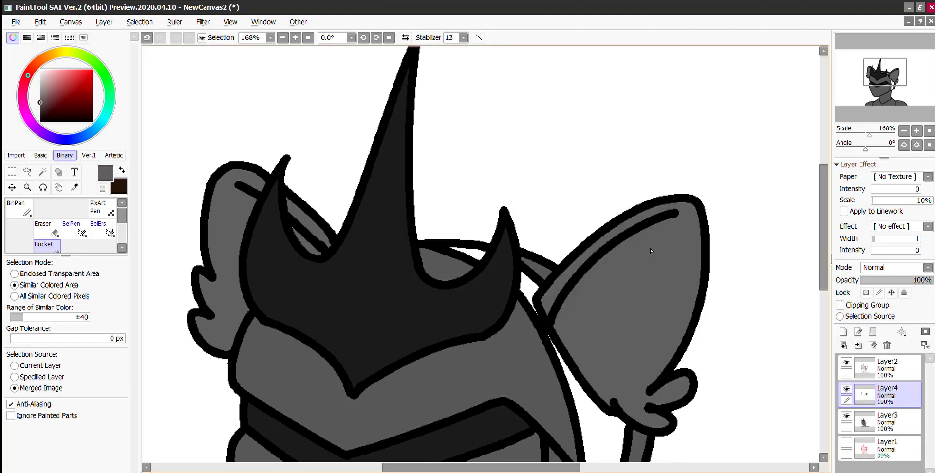
pyautogui.scroll(10, 337, 188)
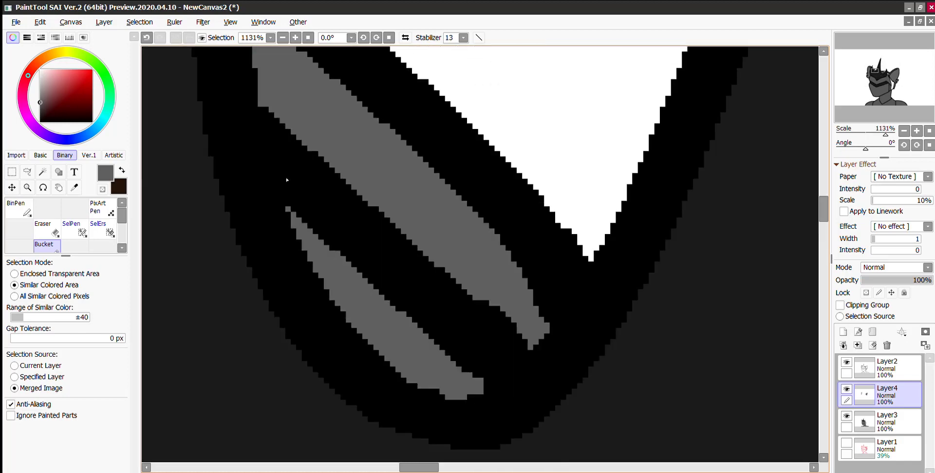
pyautogui.scroll(-10, 287, 180)
# Outline a scalloped inner-fur edge inside both ears in light grey with the size 10 PixArt Pen on Layer4
pyautogui.scroll(3, 485, 239)
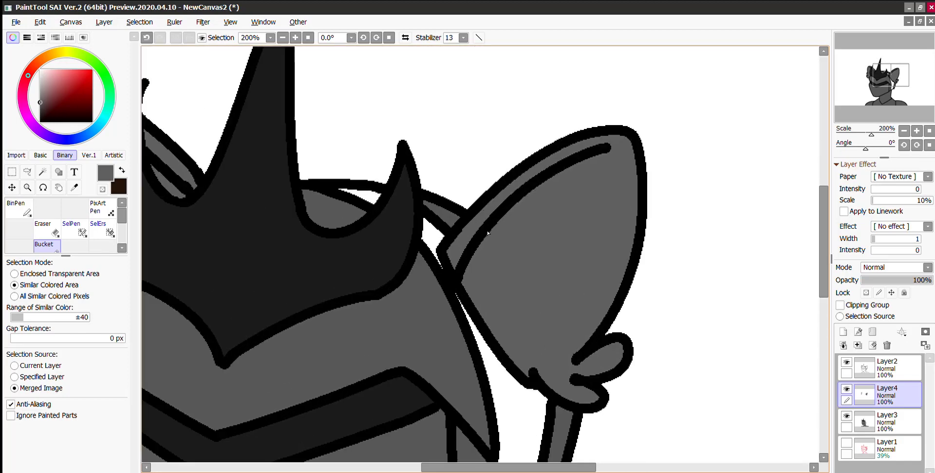
pyautogui.moveTo(44, 87); pyautogui.dragTo(40, 76)
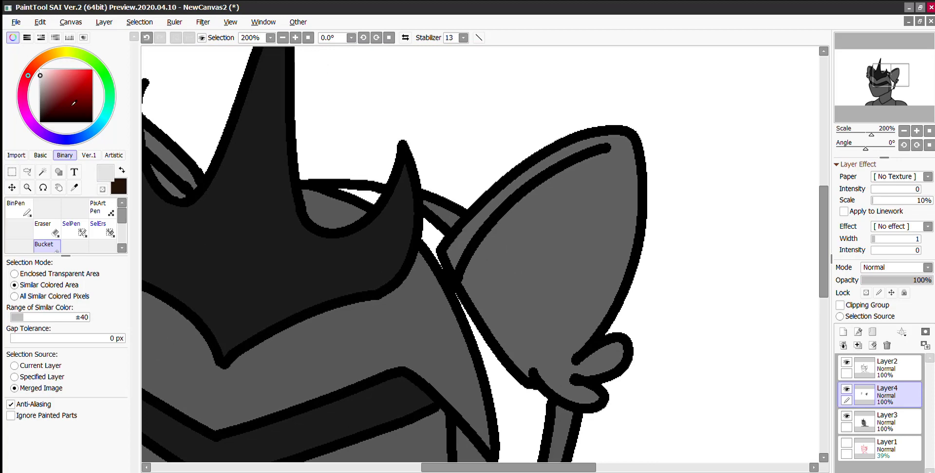
pyautogui.click(102, 208)
pyautogui.moveTo(577, 164)
pyautogui.mouseDown()
pyautogui.moveTo(614, 166)
pyautogui.moveTo(569, 221)
pyautogui.moveTo(568, 283)
pyautogui.moveTo(581, 290)
pyautogui.moveTo(545, 329)
pyautogui.moveTo(546, 362)
pyautogui.moveTo(531, 383)
pyautogui.mouseUp()
pyautogui.moveTo(516, 468)
pyautogui.mouseDown()
pyautogui.moveTo(413, 468)
pyautogui.moveTo(436, 440)
pyautogui.mouseUp()
pyautogui.moveTo(403, 121); pyautogui.dragTo(401, 287)
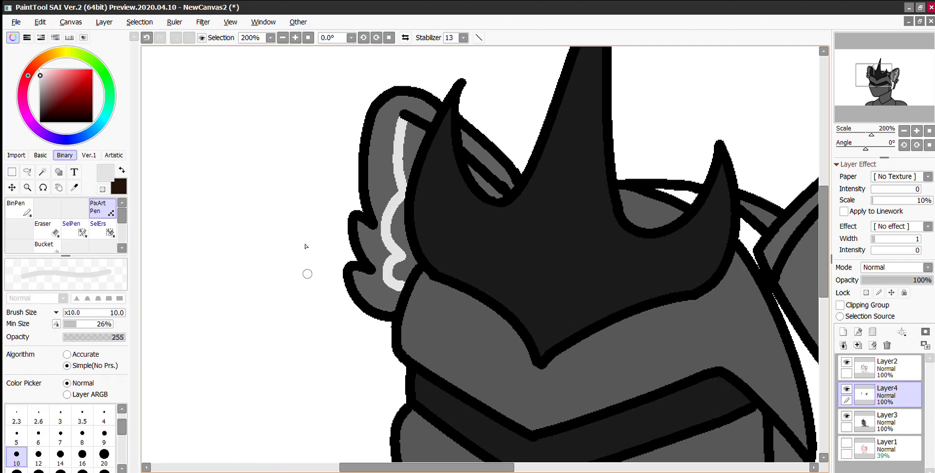
# Bucket-fill the inner-fur areas of both ears light grey, including the slivers beside the crown
pyautogui.click(44, 244)
pyautogui.click(404, 203)
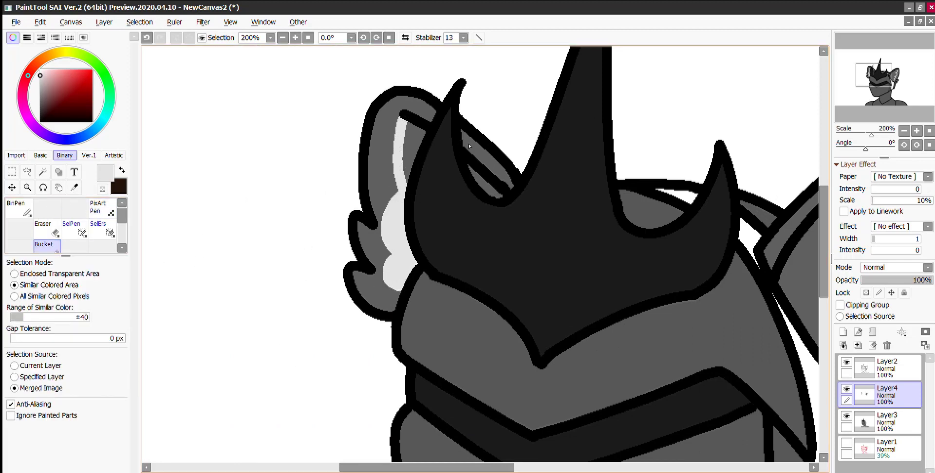
pyautogui.click(483, 161)
pyautogui.click(422, 133)
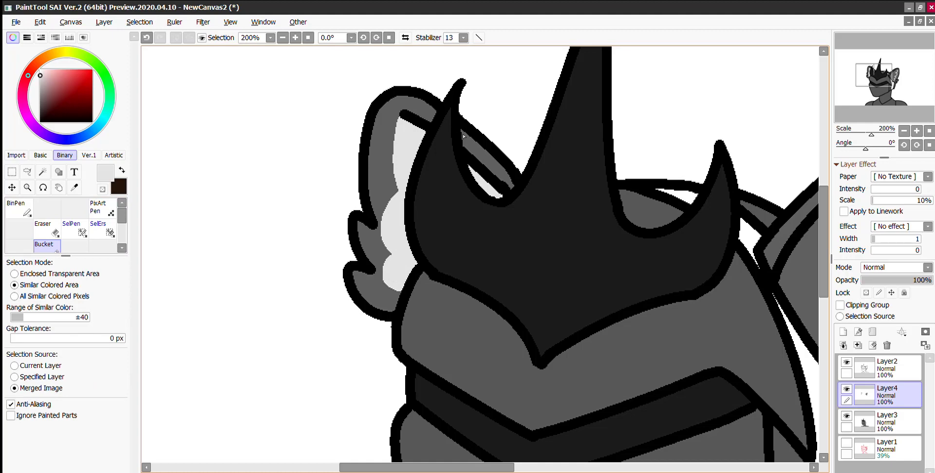
pyautogui.scroll(5, 449, 116)
pyautogui.scroll(-8, 448, 116)
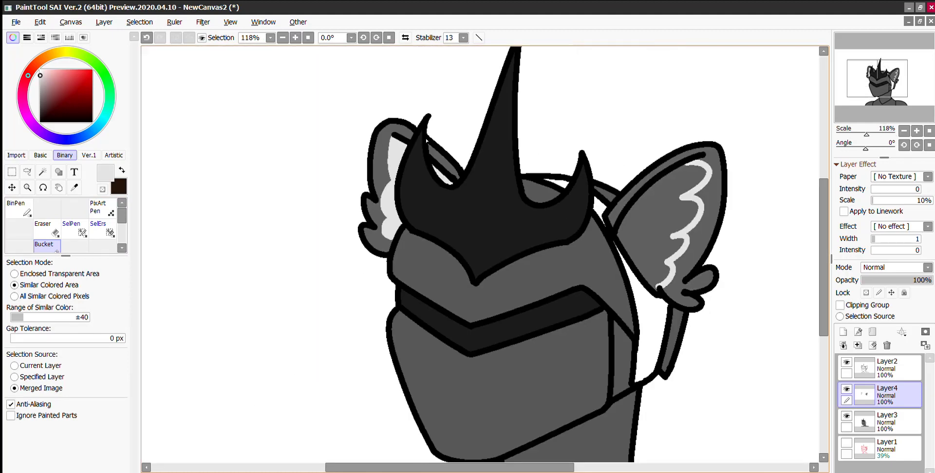
pyautogui.scroll(-4, 426, 141)
pyautogui.scroll(4, 495, 190)
pyautogui.click(494, 189)
pyautogui.scroll(-5, 495, 190)
pyautogui.scroll(4, 473, 171)
pyautogui.scroll(-3, 477, 204)
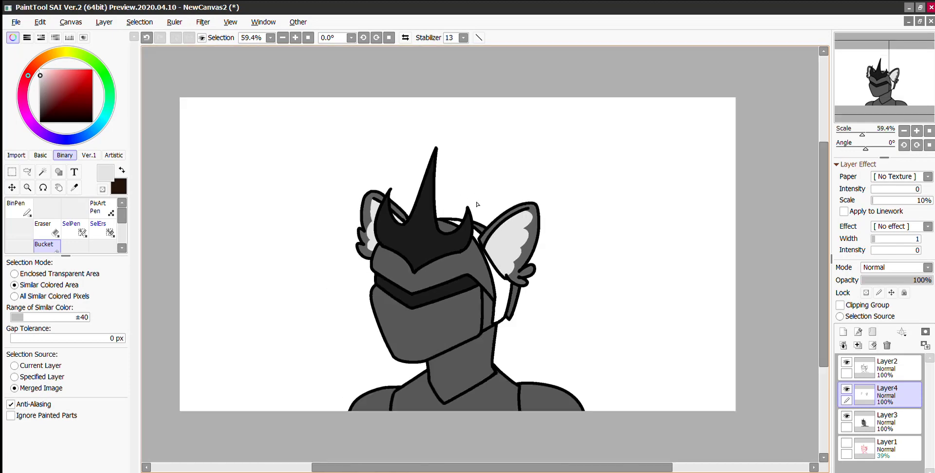
# Paint near-white fur strokes fanning out from the right ear's base and lighten the left ear's inner sliver with the PixArt Pen
pyautogui.scroll(3, 476, 204)
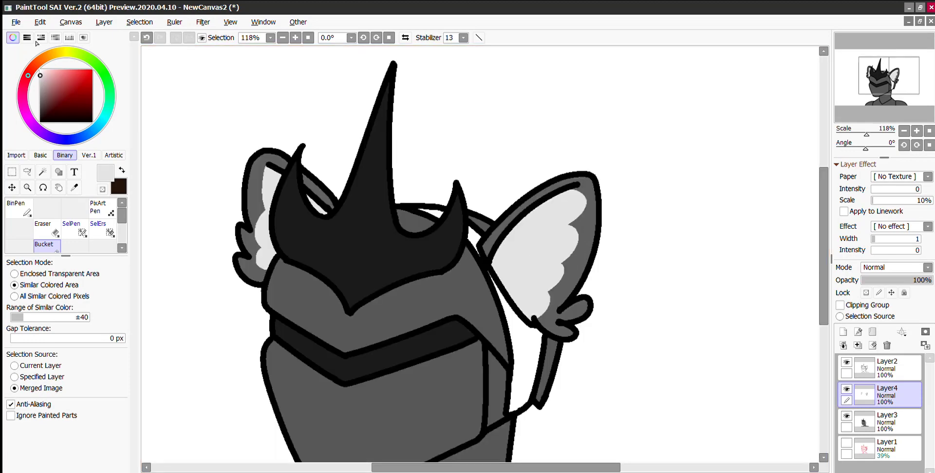
pyautogui.click(39, 71)
pyautogui.click(100, 208)
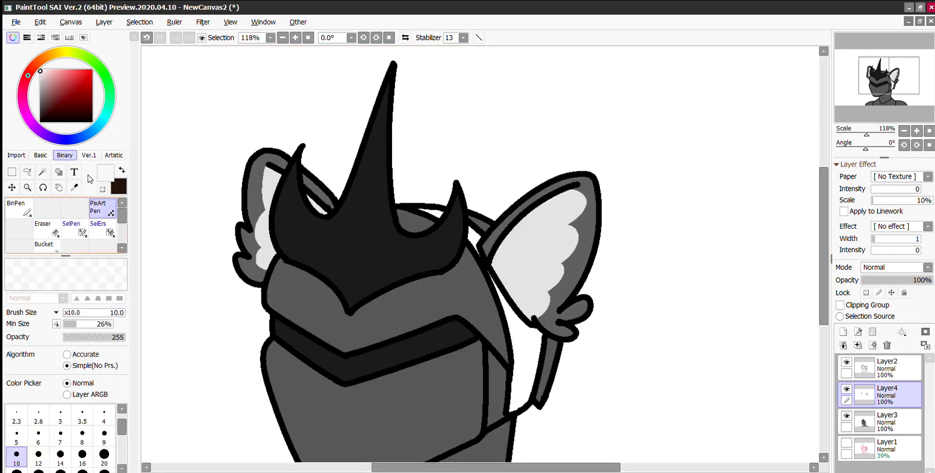
pyautogui.moveTo(508, 230); pyautogui.dragTo(499, 275)
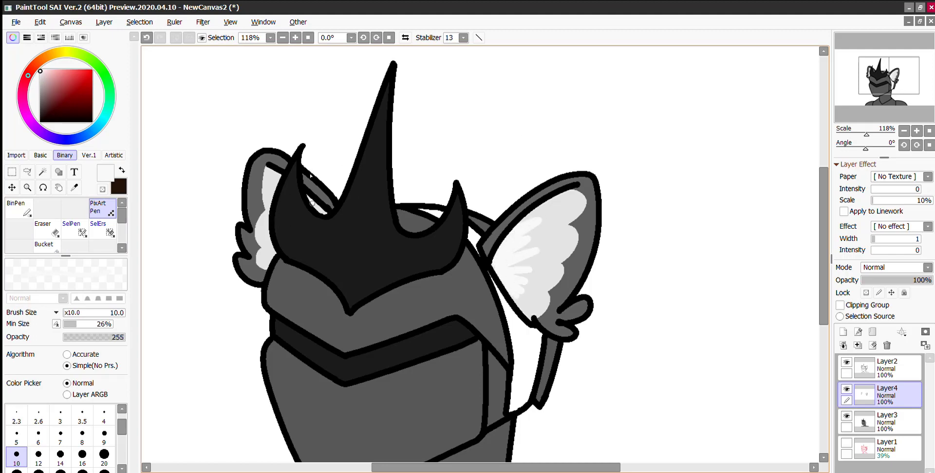
pyautogui.scroll(3, 321, 164)
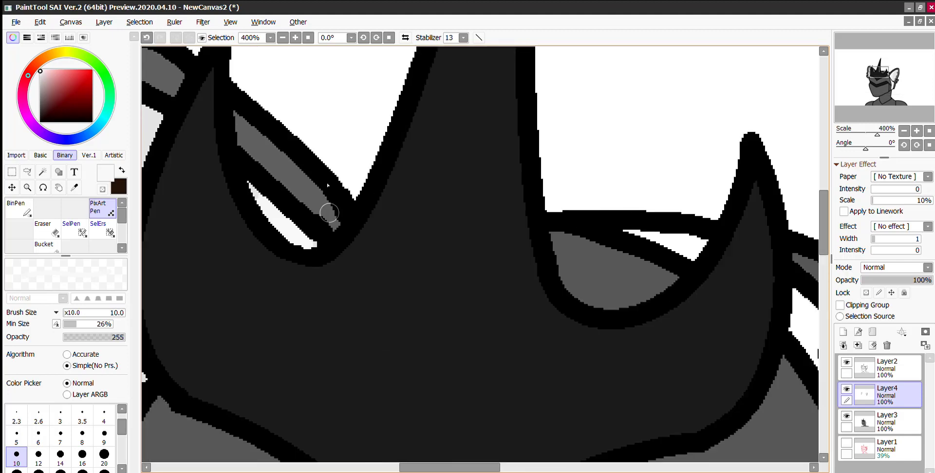
pyautogui.scroll(-6, 445, 232)
pyautogui.scroll(1, 455, 264)
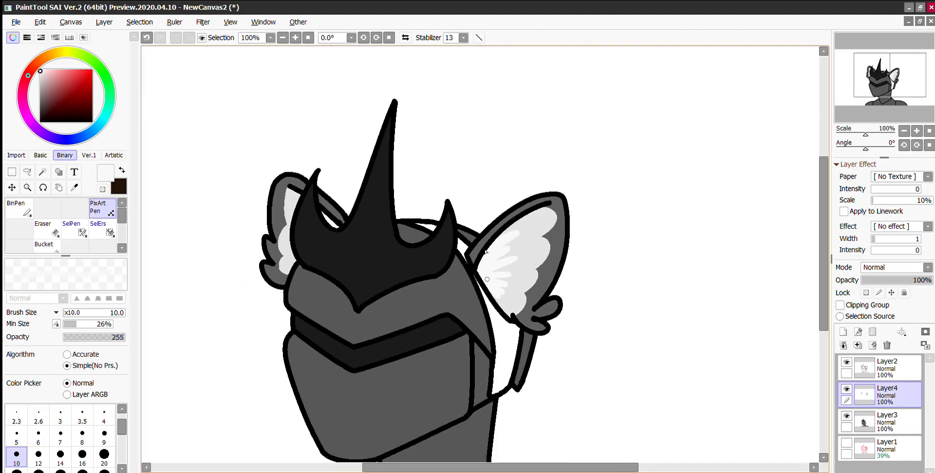
pyautogui.scroll(-4, 487, 277)
pyautogui.scroll(4, 495, 274)
# Bucket-fill the white gap between the helmet and the strap below the right ear black on Layer3
pyautogui.moveTo(46, 73); pyautogui.dragTo(2, 157)
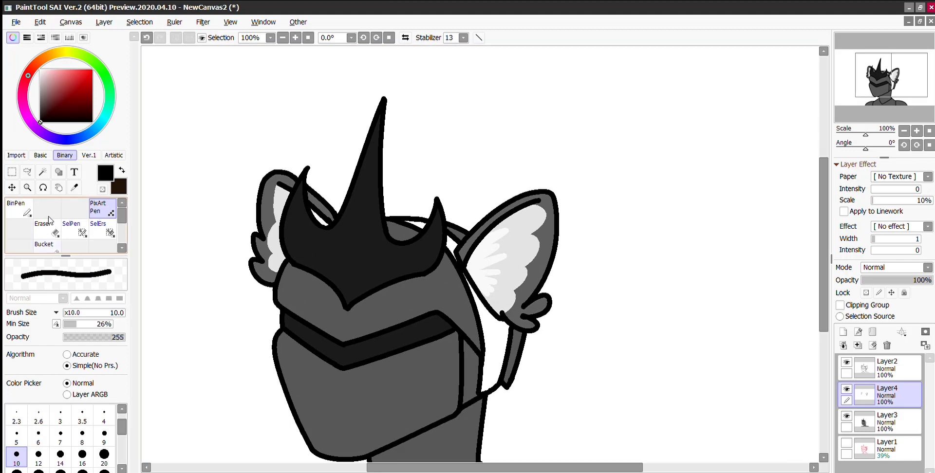
pyautogui.click(43, 244)
pyautogui.click(864, 421)
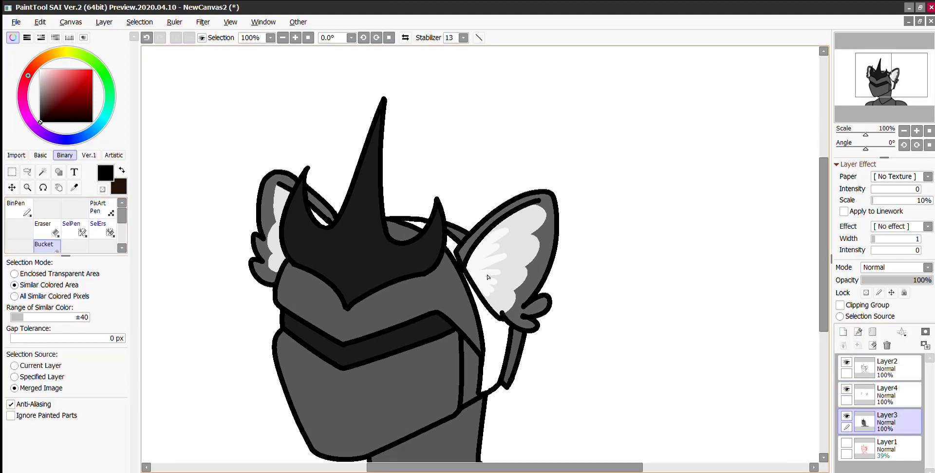
pyautogui.scroll(1, 482, 321)
pyautogui.click(502, 310)
# Fill the stray white pixels between the helmet and right ear, and the remaining gap behind the crown, black
pyautogui.scroll(17, 501, 309)
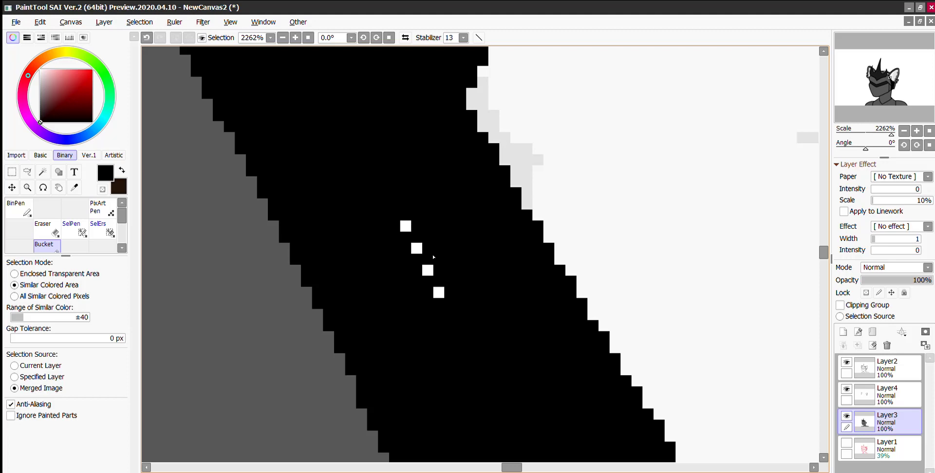
pyautogui.click(428, 270)
pyautogui.click(416, 248)
pyautogui.scroll(-11, 431, 207)
pyautogui.scroll(6, 470, 198)
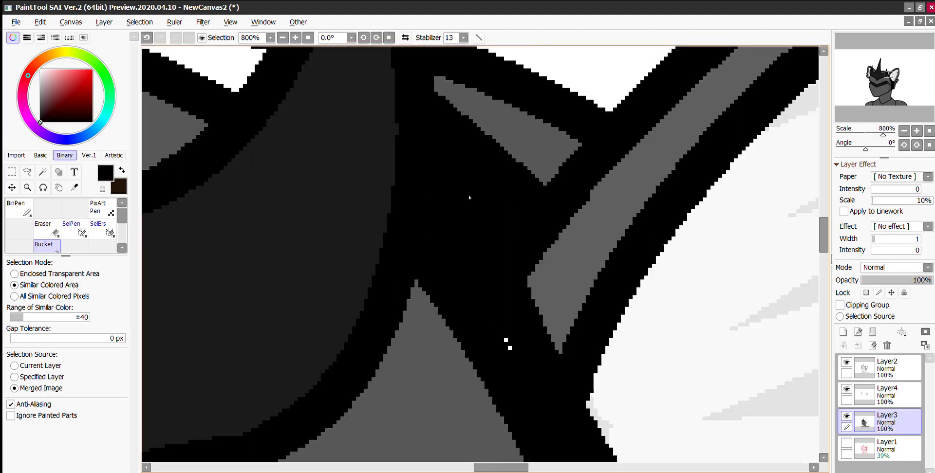
pyautogui.scroll(3, 506, 314)
pyautogui.scroll(-3, 499, 305)
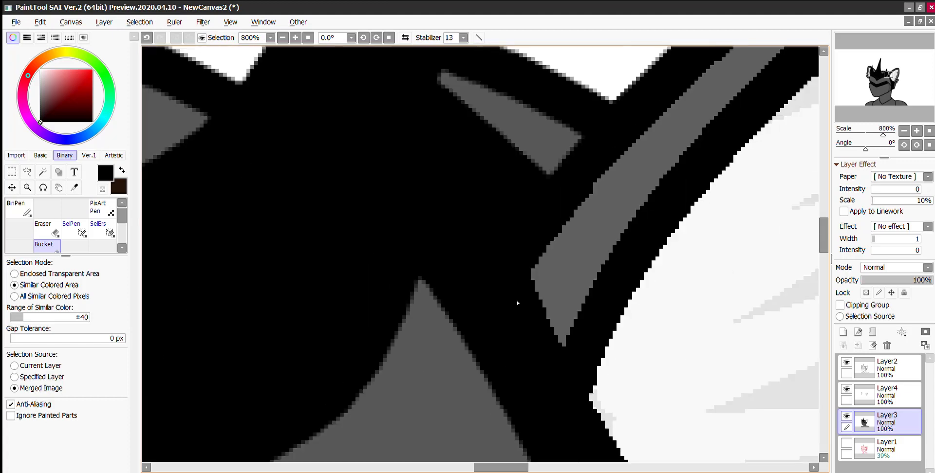
pyautogui.click(508, 305)
pyautogui.scroll(-3, 508, 305)
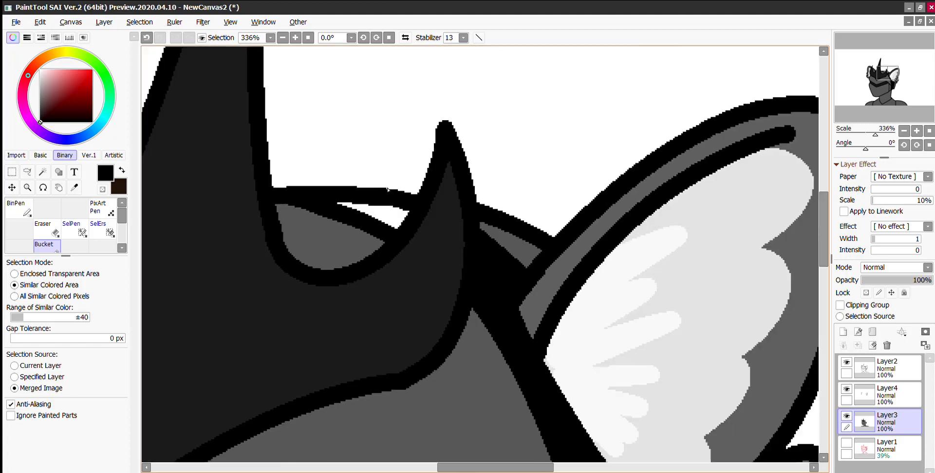
pyautogui.scroll(-8, 388, 189)
pyautogui.scroll(3, 456, 181)
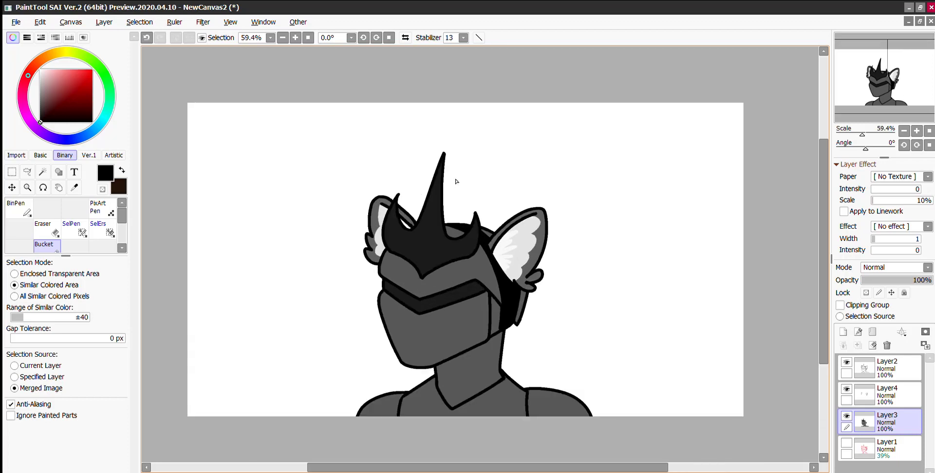
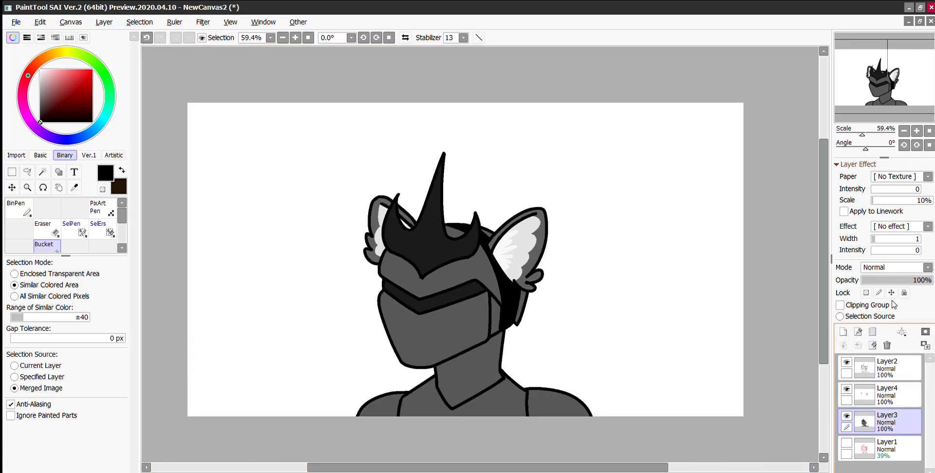
# Add a line-symmetry ruler above Layer3, set the PixArt Pen to size 4, and undo the vertical test strokes
pyautogui.click(864, 403)
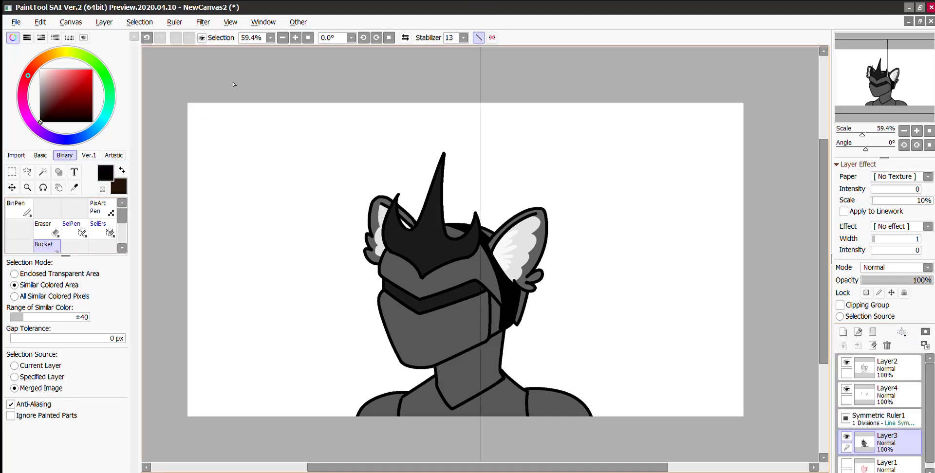
pyautogui.click(100, 207)
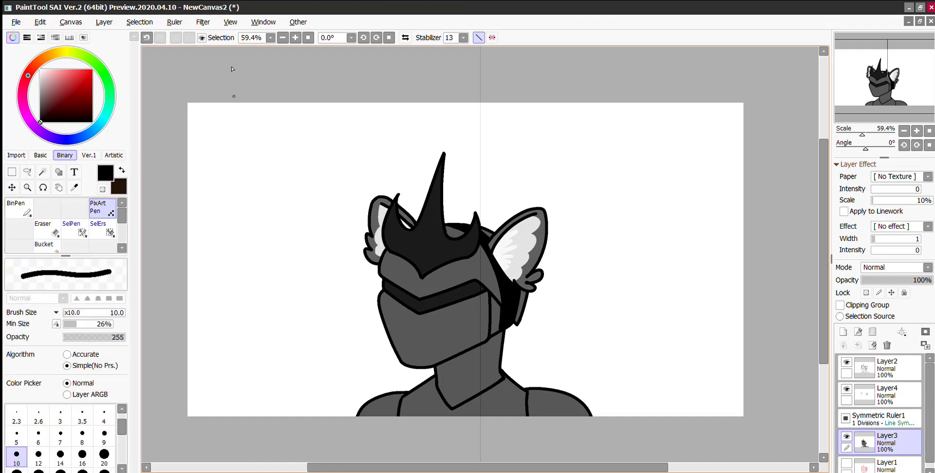
pyautogui.moveTo(220, 100); pyautogui.dragTo(217, 182)
pyautogui.hotkey('ctrl', 'z')
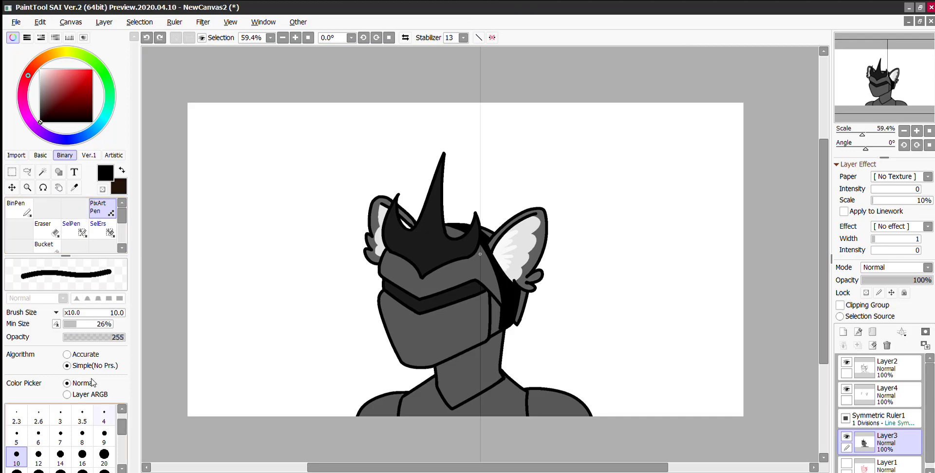
pyautogui.click(104, 413)
pyautogui.moveTo(214, 99); pyautogui.dragTo(212, 223)
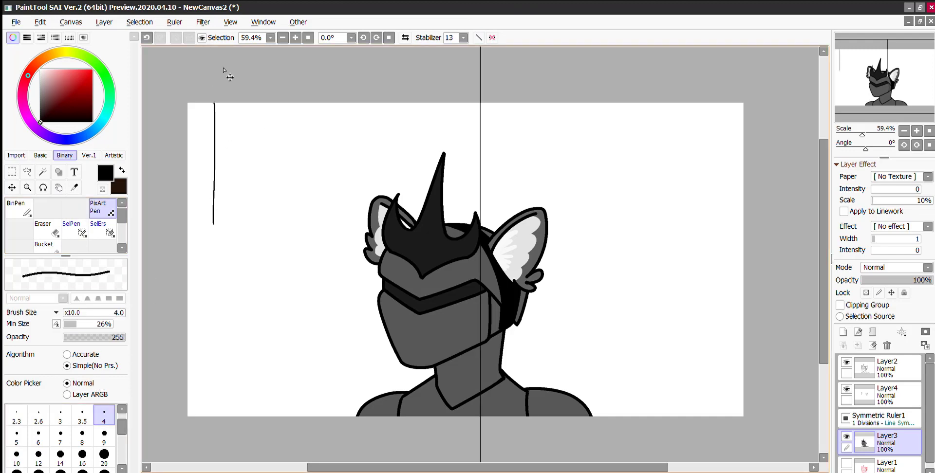
pyautogui.hotkey('ctrl', 'z')
# Draw thin black vertical lines of uneven length hanging from the canvas's upper edge, mirrored from both sides to the centre
pyautogui.moveTo(204, 101)
pyautogui.mouseDown()
pyautogui.moveTo(207, 199)
pyautogui.moveTo(233, 203)
pyautogui.mouseUp()
pyautogui.moveTo(240, 103); pyautogui.dragTo(244, 174)
pyautogui.moveTo(251, 104); pyautogui.dragTo(253, 190)
pyautogui.moveTo(262, 104); pyautogui.dragTo(271, 193)
pyautogui.moveTo(283, 103)
pyautogui.mouseDown()
pyautogui.moveTo(281, 184)
pyautogui.moveTo(287, 178)
pyautogui.moveTo(293, 188)
pyautogui.mouseUp()
pyautogui.moveTo(298, 102); pyautogui.dragTo(298, 221)
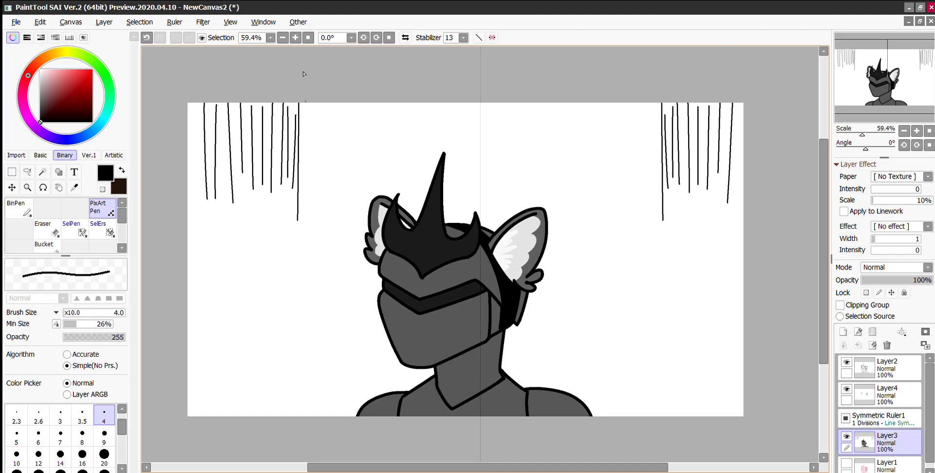
pyautogui.moveTo(308, 102); pyautogui.dragTo(307, 203)
pyautogui.moveTo(320, 103); pyautogui.dragTo(315, 231)
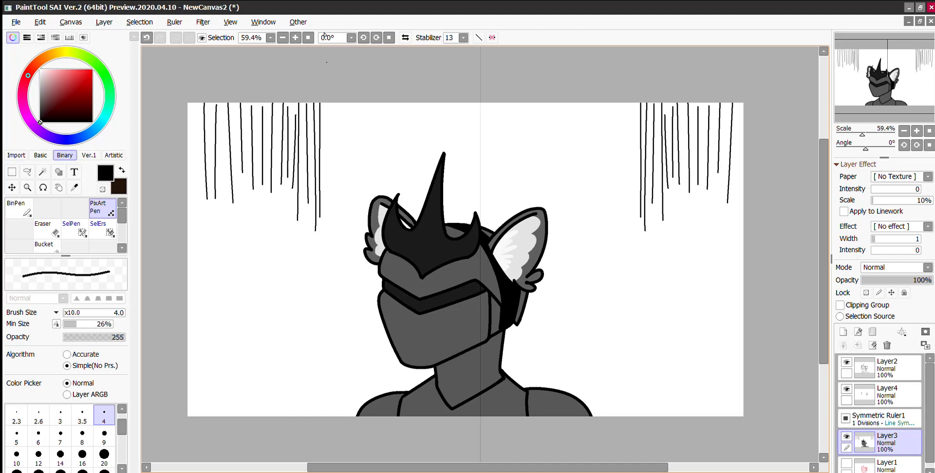
pyautogui.moveTo(331, 100); pyautogui.dragTo(327, 252)
pyautogui.moveTo(331, 100)
pyautogui.mouseDown()
pyautogui.moveTo(339, 267)
pyautogui.moveTo(352, 264)
pyautogui.mouseUp()
pyautogui.moveTo(361, 99)
pyautogui.mouseDown()
pyautogui.moveTo(369, 234)
pyautogui.moveTo(375, 198)
pyautogui.mouseUp()
pyautogui.moveTo(383, 101)
pyautogui.mouseDown()
pyautogui.moveTo(383, 196)
pyautogui.moveTo(394, 197)
pyautogui.mouseUp()
pyautogui.moveTo(408, 101)
pyautogui.mouseDown()
pyautogui.moveTo(408, 213)
pyautogui.moveTo(417, 224)
pyautogui.mouseUp()
pyautogui.moveTo(431, 101)
pyautogui.mouseDown()
pyautogui.moveTo(429, 209)
pyautogui.moveTo(444, 216)
pyautogui.mouseUp()
pyautogui.moveTo(454, 101); pyautogui.dragTo(462, 229)
pyautogui.moveTo(470, 102)
pyautogui.mouseDown()
pyautogui.moveTo(470, 226)
pyautogui.moveTo(476, 221)
pyautogui.mouseUp()
pyautogui.moveTo(479, 102); pyautogui.dragTo(479, 205)
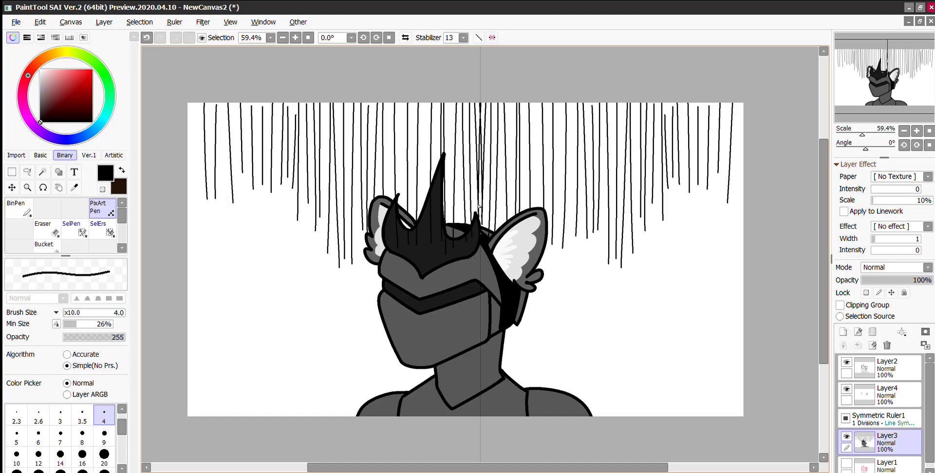
pyautogui.moveTo(237, 102)
pyautogui.mouseDown()
pyautogui.moveTo(241, 286)
pyautogui.moveTo(230, 292)
pyautogui.mouseUp()
pyautogui.moveTo(212, 101)
pyautogui.mouseDown()
pyautogui.moveTo(210, 273)
pyautogui.moveTo(196, 269)
pyautogui.mouseUp()
pyautogui.moveTo(194, 107); pyautogui.dragTo(190, 145)
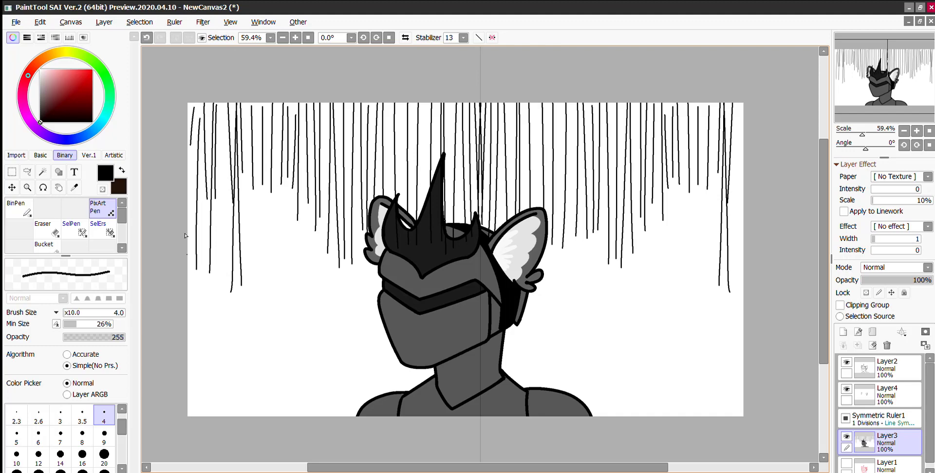
# Undo all the mirrored freehand vertical lines on Layer3
pyautogui.hotkey('ctrl', 'z')
pyautogui.hotkey('ctrl', 'z')
pyautogui.hotkey('ctrl', 'z')
pyautogui.hotkey('ctrl', 'z')
pyautogui.hotkey('ctrl', 'z')
pyautogui.hotkey('ctrl', 'z')
pyautogui.hotkey('ctrl', 'z')
pyautogui.hotkey('ctrl', 'z')
pyautogui.hotkey('ctrl', 'z')
pyautogui.hotkey('ctrl', 'z')
pyautogui.hotkey('ctrl', 'z')
pyautogui.hotkey('ctrl', 'z')
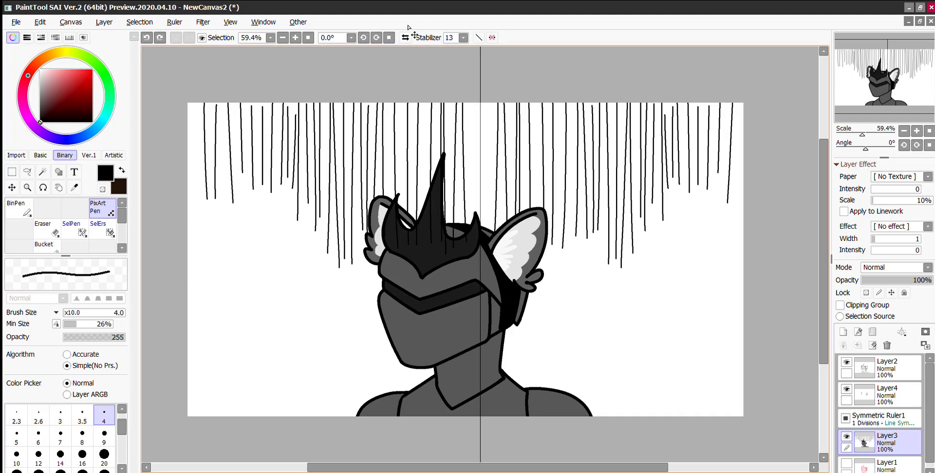
pyautogui.hotkey('ctrl', 'z')
pyautogui.hotkey('ctrl', 'z')
pyautogui.hotkey('ctrl', 'z')
pyautogui.hotkey('ctrl', 'z')
pyautogui.hotkey('ctrl', 'z')
pyautogui.hotkey('ctrl', 'z')
pyautogui.hotkey('ctrl', 'z')
pyautogui.hotkey('ctrl', 'z')
pyautogui.hotkey('ctrl', 'z')
pyautogui.hotkey('ctrl', 'z')
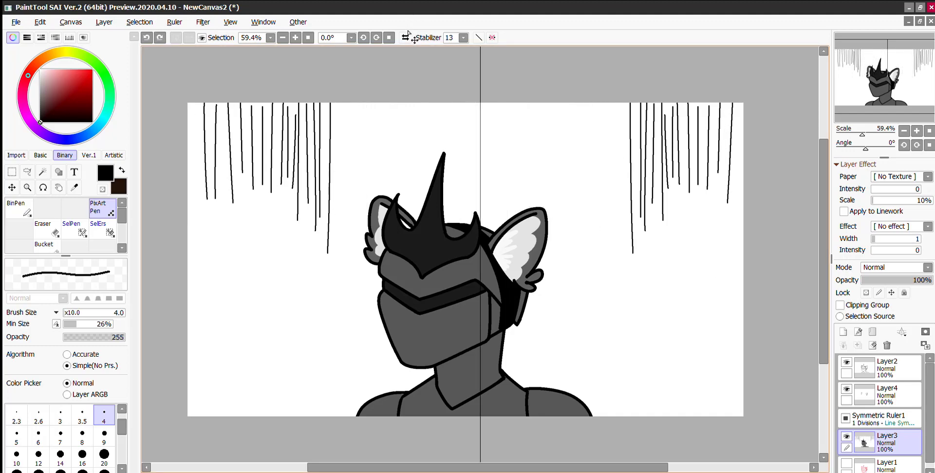
pyautogui.hotkey('ctrl', 'z')
pyautogui.hotkey('ctrl', 'z')
pyautogui.hotkey('ctrl', 'z')
pyautogui.hotkey('ctrl', 'z')
pyautogui.hotkey('ctrl', 'z')
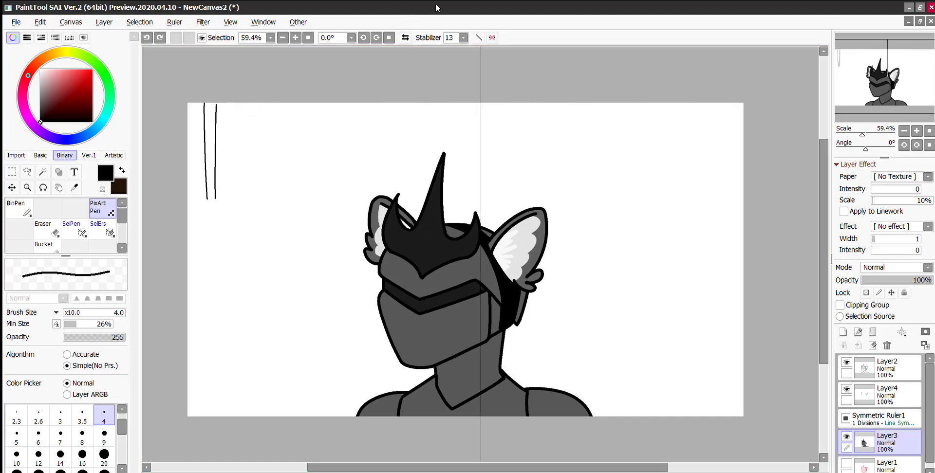
# Turn on straight-line drawing and draw mirrored thin black vertical lines hanging from the canvas's upper edge near both sides
pyautogui.click(478, 38)
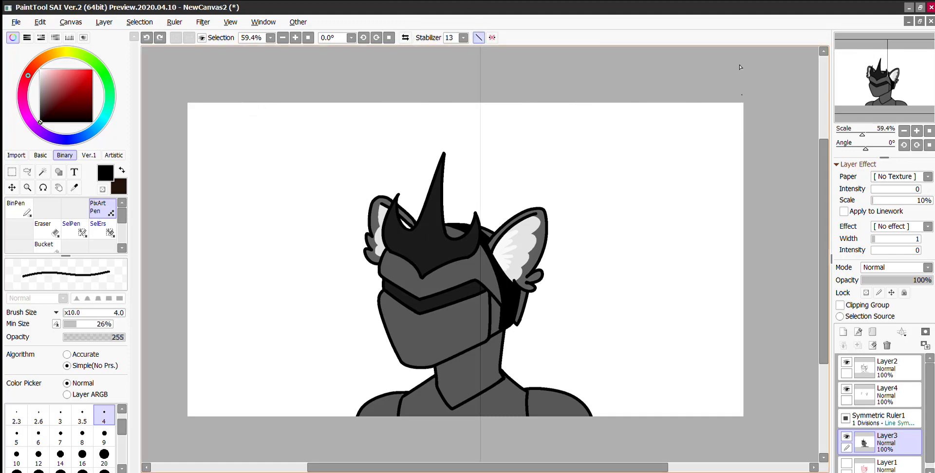
pyautogui.moveTo(733, 157); pyautogui.dragTo(738, 168)
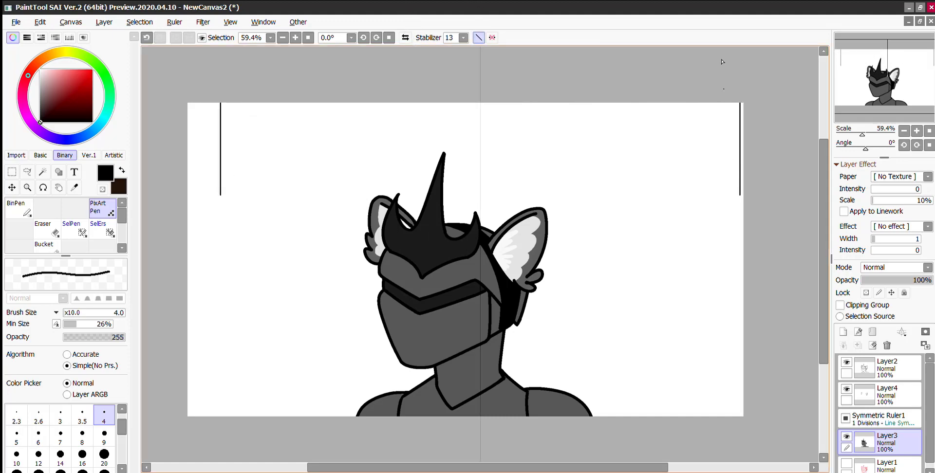
pyautogui.moveTo(725, 89); pyautogui.dragTo(722, 212)
pyautogui.hotkey('ctrl', 'z')
pyautogui.moveTo(724, 105)
pyautogui.mouseDown()
pyautogui.moveTo(724, 188)
pyautogui.moveTo(707, 179)
pyautogui.mouseUp()
pyautogui.moveTo(692, 103)
pyautogui.mouseDown()
pyautogui.moveTo(692, 179)
pyautogui.moveTo(675, 168)
pyautogui.moveTo(673, 210)
pyautogui.mouseUp()
pyautogui.moveTo(663, 87); pyautogui.dragTo(661, 200)
pyautogui.hotkey('ctrl', 'z')
pyautogui.hotkey('ctrl', 'z')
pyautogui.moveTo(676, 97); pyautogui.dragTo(673, 192)
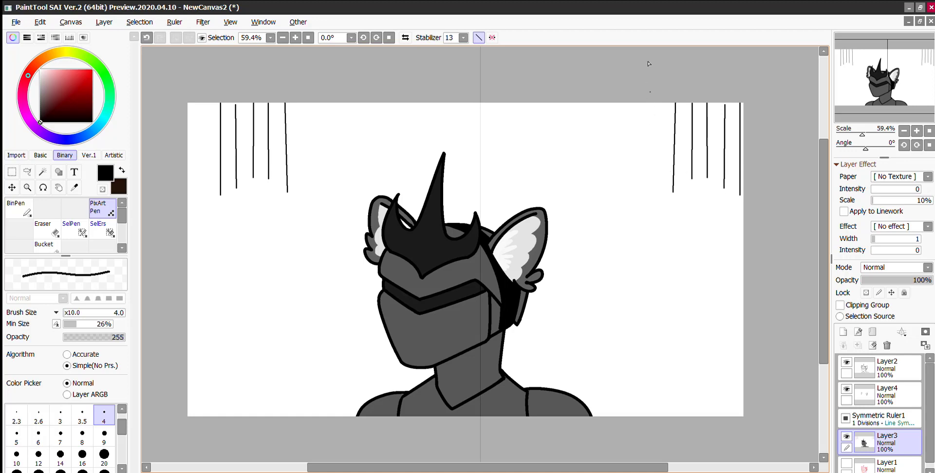
# Extend the straight hanging lines inward from both sides towards the ears, varying their lengths
pyautogui.moveTo(650, 99)
pyautogui.mouseDown()
pyautogui.moveTo(650, 228)
pyautogui.moveTo(634, 239)
pyautogui.mouseUp()
pyautogui.moveTo(614, 104)
pyautogui.mouseDown()
pyautogui.moveTo(615, 229)
pyautogui.moveTo(595, 223)
pyautogui.mouseUp()
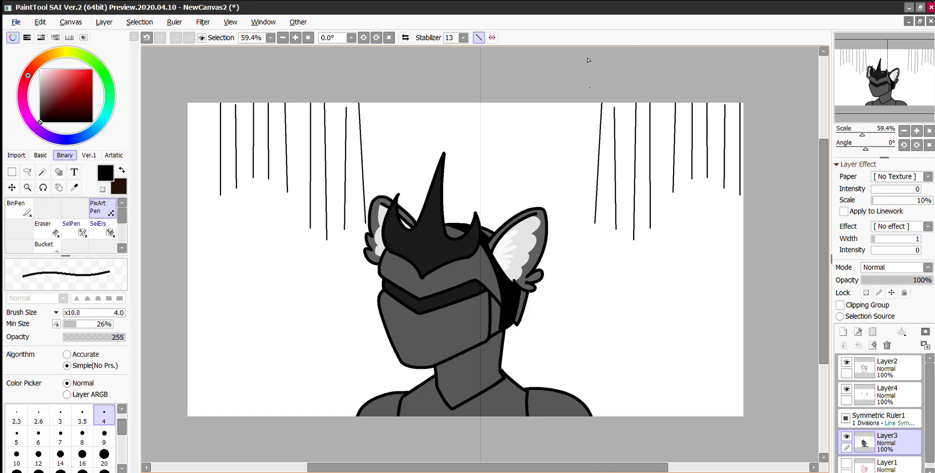
pyautogui.hotkey('ctrl', 'z')
pyautogui.moveTo(601, 77); pyautogui.dragTo(599, 167)
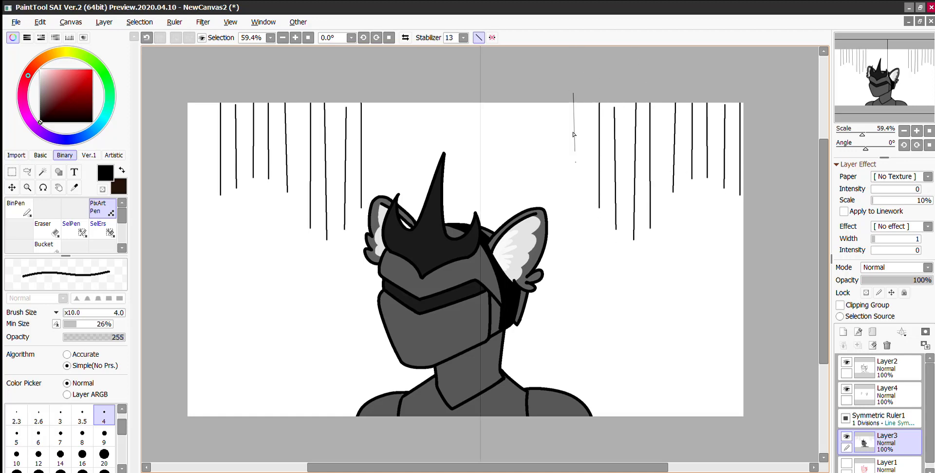
pyautogui.moveTo(573, 134); pyautogui.dragTo(576, 198)
pyautogui.hotkey('ctrl', 'z')
pyautogui.moveTo(578, 101); pyautogui.dragTo(576, 197)
pyautogui.moveTo(551, 100)
pyautogui.mouseDown()
pyautogui.moveTo(555, 196)
pyautogui.moveTo(536, 180)
pyautogui.mouseUp()
pyautogui.hotkey('ctrl', 'z')
pyautogui.hotkey('ctrl', 'z')
pyautogui.moveTo(540, 101); pyautogui.dragTo(540, 198)
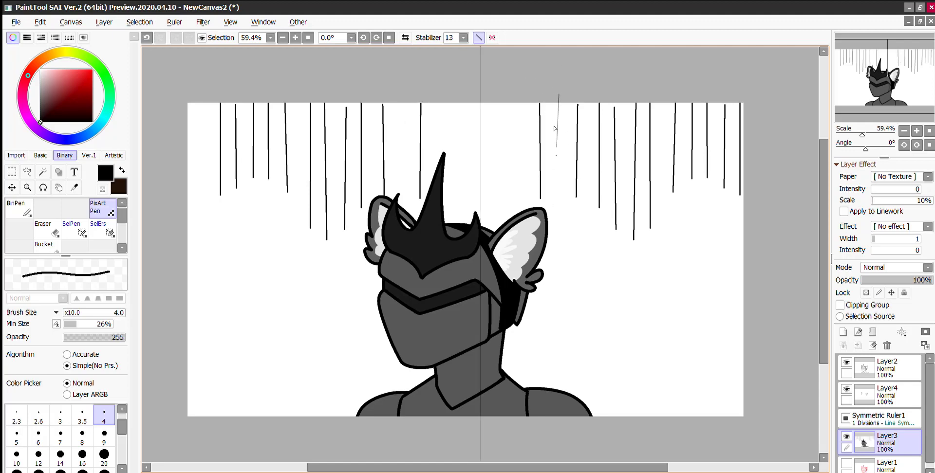
# Fill the space above the crown with mirrored straight hanging lines up to the symmetry axis
pyautogui.moveTo(553, 128); pyautogui.dragTo(558, 171)
pyautogui.moveTo(517, 78)
pyautogui.mouseDown()
pyautogui.moveTo(519, 181)
pyautogui.moveTo(502, 192)
pyautogui.mouseUp()
pyautogui.moveTo(490, 73); pyautogui.dragTo(493, 184)
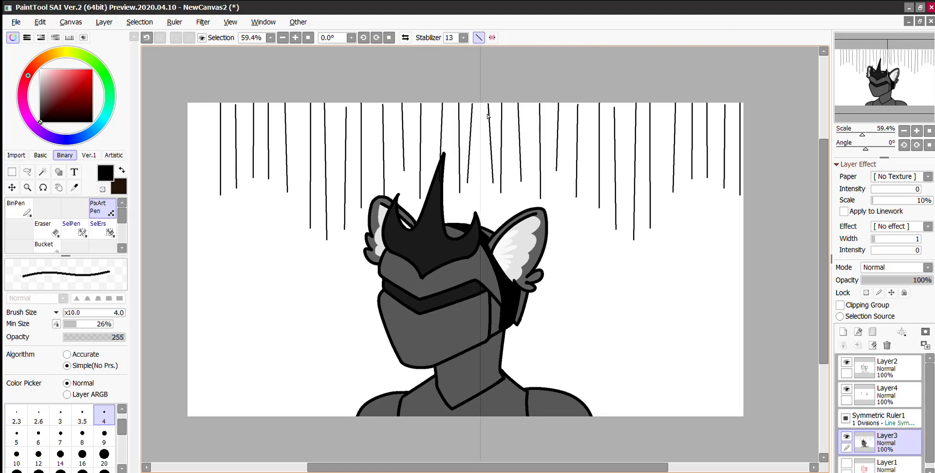
pyautogui.hotkey('ctrl', 'z')
pyautogui.moveTo(486, 78); pyautogui.dragTo(485, 179)
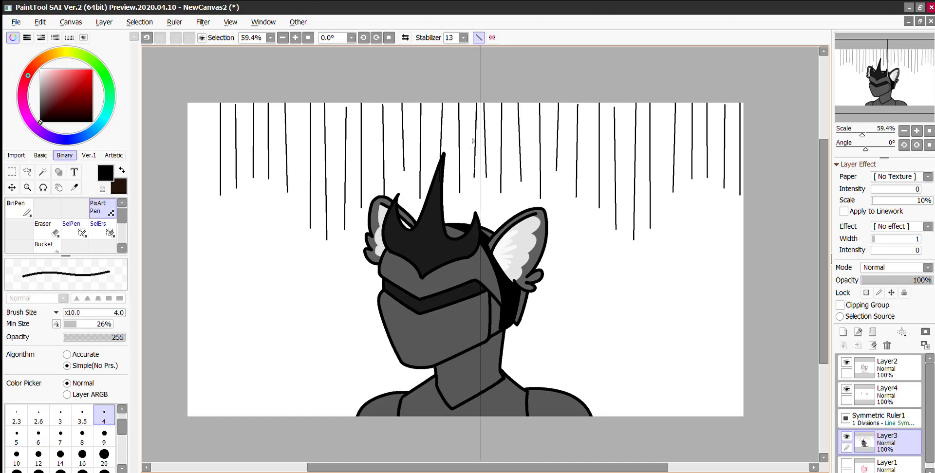
pyautogui.hotkey('ctrl', 'z')
pyautogui.moveTo(468, 80); pyautogui.dragTo(470, 198)
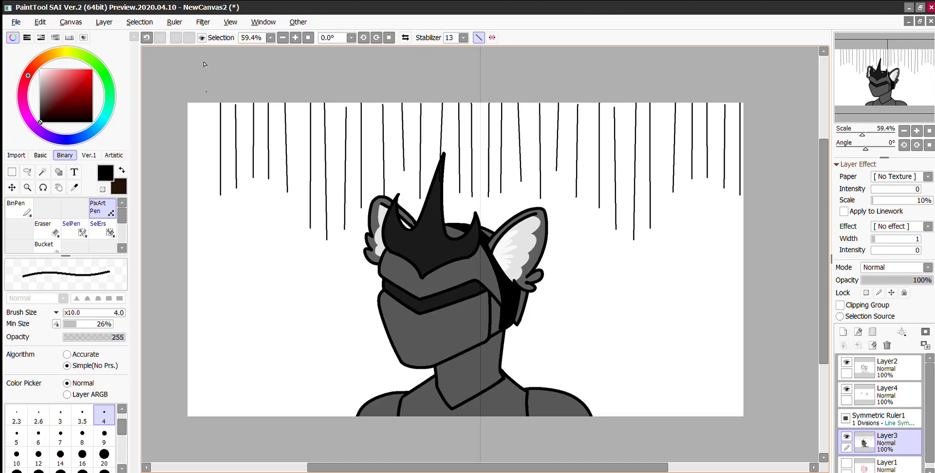
# Add two straight hanging lines at the canvas's left edge and review the whole curtain of lines
pyautogui.moveTo(204, 91); pyautogui.dragTo(201, 208)
pyautogui.moveTo(192, 109); pyautogui.dragTo(195, 187)
pyautogui.scroll(-5, 662, 61)
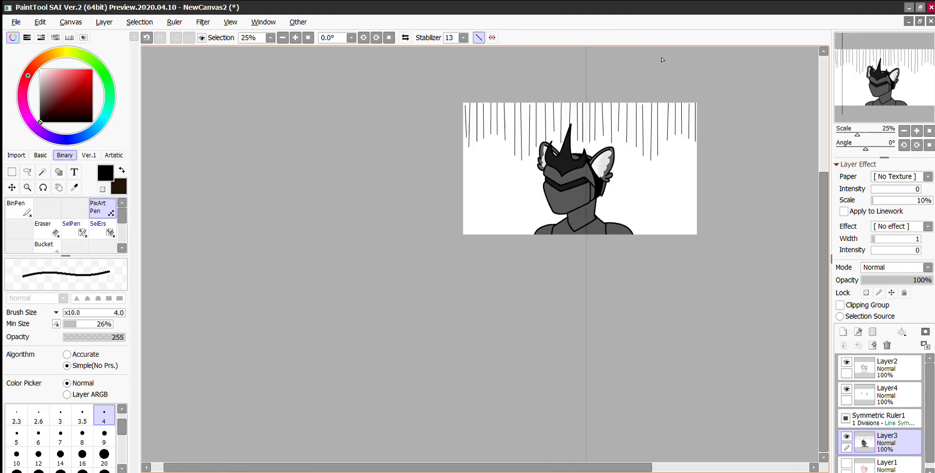
pyautogui.scroll(6, 659, 61)
pyautogui.scroll(-3, 656, 62)
pyautogui.scroll(2, 654, 64)
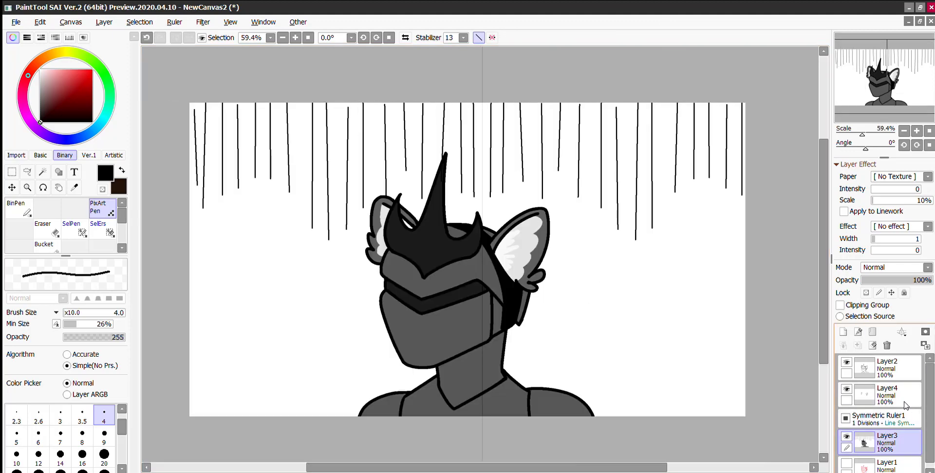
# Undo all the straight hanging lines on Layer3
pyautogui.hotkey('ctrl', 'z')
pyautogui.hotkey('ctrl', 'z')
pyautogui.hotkey('ctrl', 'z')
pyautogui.hotkey('ctrl', 'z')
pyautogui.hotkey('ctrl', 'z')
pyautogui.hotkey('ctrl', 'z')
pyautogui.hotkey('ctrl', 'z')
pyautogui.hotkey('ctrl', 'z')
pyautogui.hotkey('ctrl', 'z')
pyautogui.hotkey('ctrl', 'z')
pyautogui.hotkey('ctrl', 'z')
pyautogui.hotkey('ctrl', 'z')
pyautogui.hotkey('ctrl', 'z')
pyautogui.hotkey('ctrl', 'z')
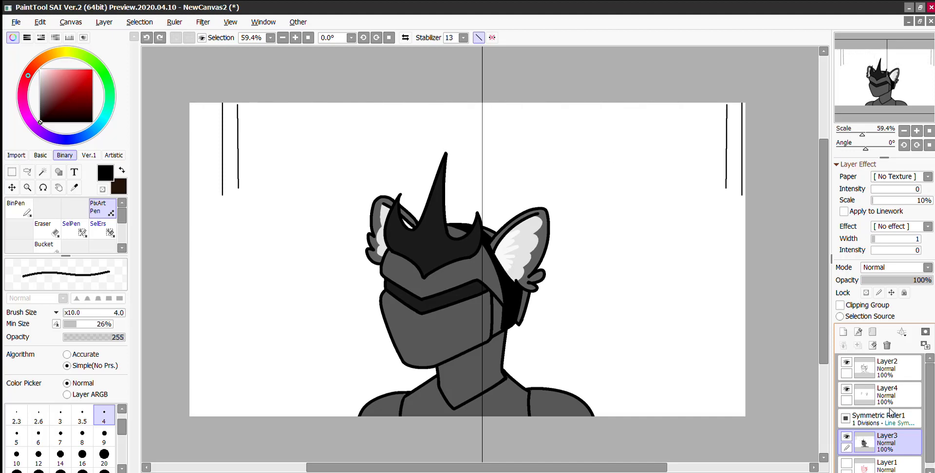
pyautogui.hotkey('ctrl', 'z')
# Add a new layer above Layer3 and draw thin black freehand lines, mirrored, hanging near both sides of the canvas
pyautogui.click(843, 331)
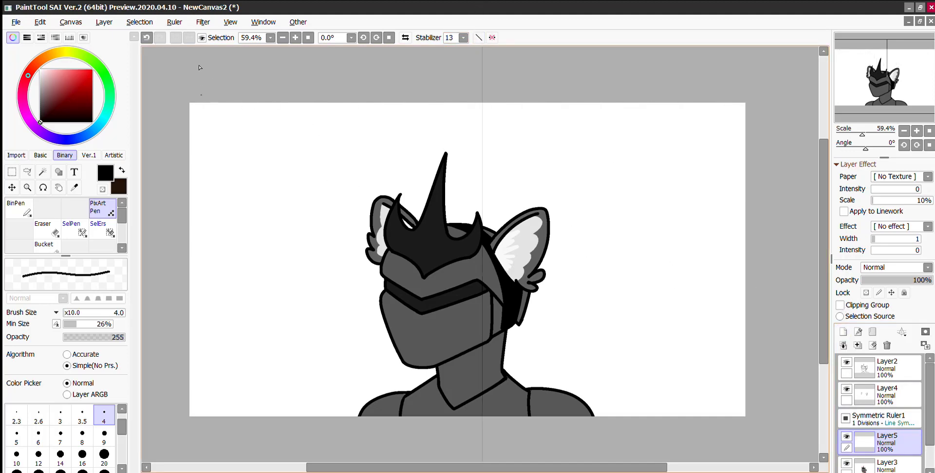
pyautogui.moveTo(199, 68)
pyautogui.mouseDown()
pyautogui.moveTo(198, 219)
pyautogui.moveTo(210, 207)
pyautogui.mouseUp()
pyautogui.moveTo(217, 58)
pyautogui.mouseDown()
pyautogui.moveTo(219, 185)
pyautogui.moveTo(240, 236)
pyautogui.mouseUp()
pyautogui.moveTo(243, 58); pyautogui.dragTo(249, 225)
pyautogui.moveTo(257, 98)
pyautogui.mouseDown()
pyautogui.moveTo(259, 232)
pyautogui.moveTo(268, 229)
pyautogui.mouseUp()
pyautogui.moveTo(271, 97); pyautogui.dragTo(277, 231)
pyautogui.moveTo(283, 98); pyautogui.dragTo(292, 229)
pyautogui.moveTo(301, 111); pyautogui.dragTo(302, 227)
pyautogui.moveTo(304, 63)
pyautogui.mouseDown()
pyautogui.moveTo(308, 232)
pyautogui.moveTo(317, 224)
pyautogui.mouseUp()
pyautogui.hotkey('ctrl', 'z')
pyautogui.moveTo(302, 98); pyautogui.dragTo(304, 201)
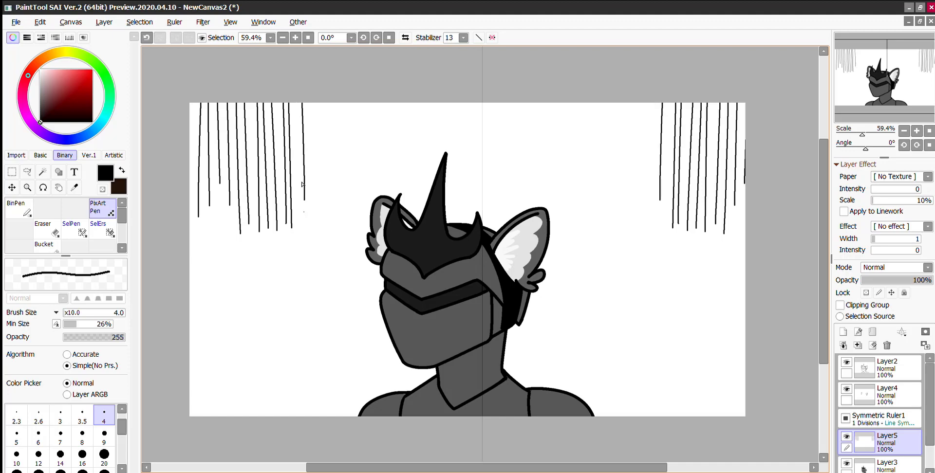
# Continue the mirrored freehand hanging lines on Layer5 from the sides inward to the central spike of the crown
pyautogui.hotkey('ctrl', 'z')
pyautogui.moveTo(295, 97)
pyautogui.mouseDown()
pyautogui.moveTo(296, 246)
pyautogui.moveTo(305, 234)
pyautogui.moveTo(325, 233)
pyautogui.mouseUp()
pyautogui.moveTo(329, 98); pyautogui.dragTo(333, 232)
pyautogui.moveTo(340, 100)
pyautogui.mouseDown()
pyautogui.moveTo(343, 228)
pyautogui.moveTo(368, 232)
pyautogui.mouseUp()
pyautogui.moveTo(375, 99)
pyautogui.mouseDown()
pyautogui.moveTo(377, 200)
pyautogui.moveTo(396, 198)
pyautogui.mouseUp()
pyautogui.moveTo(403, 99)
pyautogui.mouseDown()
pyautogui.moveTo(406, 214)
pyautogui.moveTo(422, 218)
pyautogui.mouseUp()
pyautogui.moveTo(429, 100); pyautogui.dragTo(432, 209)
pyautogui.moveTo(437, 100)
pyautogui.mouseDown()
pyautogui.moveTo(440, 212)
pyautogui.moveTo(452, 225)
pyautogui.mouseUp()
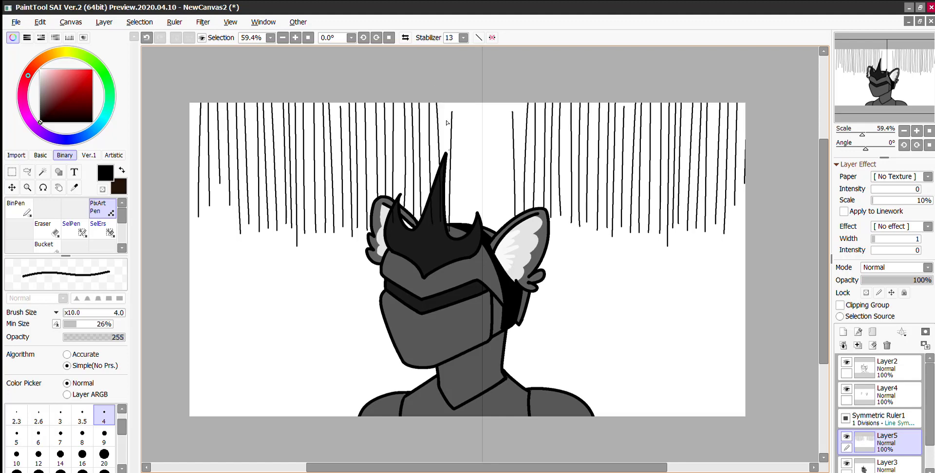
# Redraw the innermost hanging lines near the crown's spike and close the gap around the symmetry axis
pyautogui.hotkey('ctrl', 'z')
pyautogui.hotkey('ctrl', 'z')
pyautogui.moveTo(440, 101); pyautogui.dragTo(438, 239)
pyautogui.moveTo(448, 100); pyautogui.dragTo(445, 219)
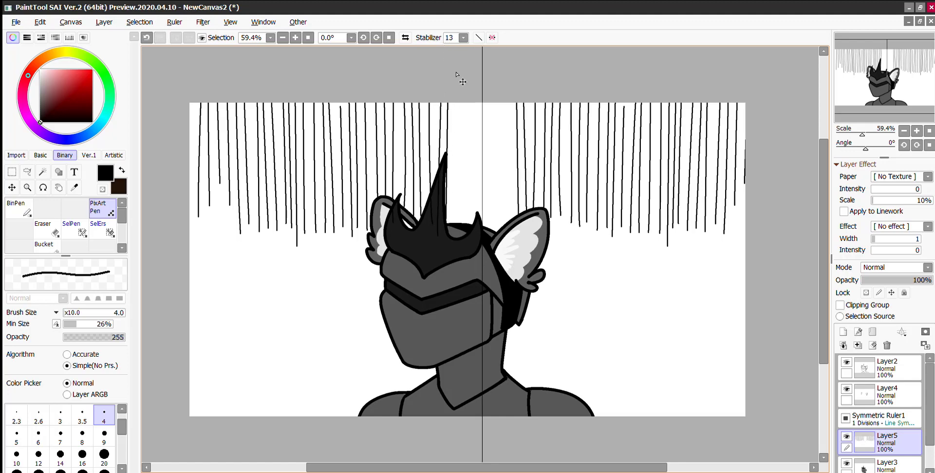
pyautogui.hotkey('ctrl', 'z')
pyautogui.hotkey('ctrl', 'z')
pyautogui.moveTo(451, 100)
pyautogui.mouseDown()
pyautogui.moveTo(453, 231)
pyautogui.moveTo(441, 217)
pyautogui.mouseUp()
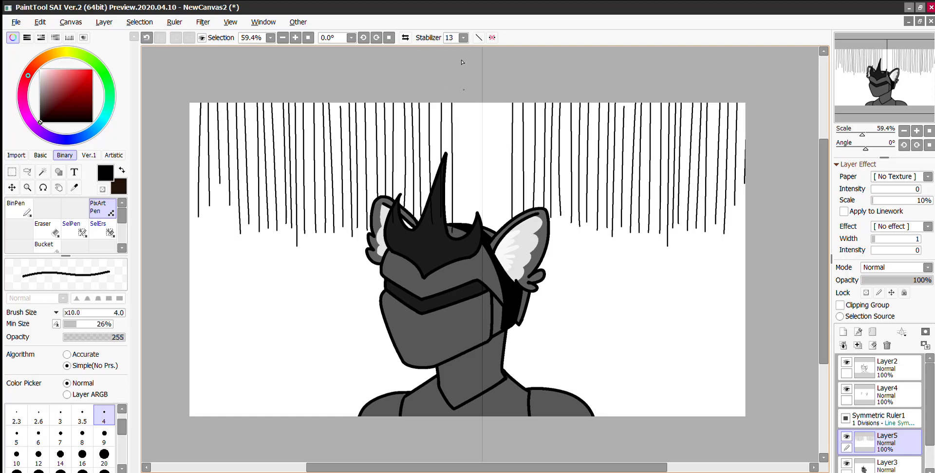
pyautogui.moveTo(465, 114); pyautogui.dragTo(467, 224)
pyautogui.hotkey('ctrl', 'z')
pyautogui.moveTo(466, 102)
pyautogui.mouseDown()
pyautogui.moveTo(467, 225)
pyautogui.moveTo(475, 219)
pyautogui.mouseUp()
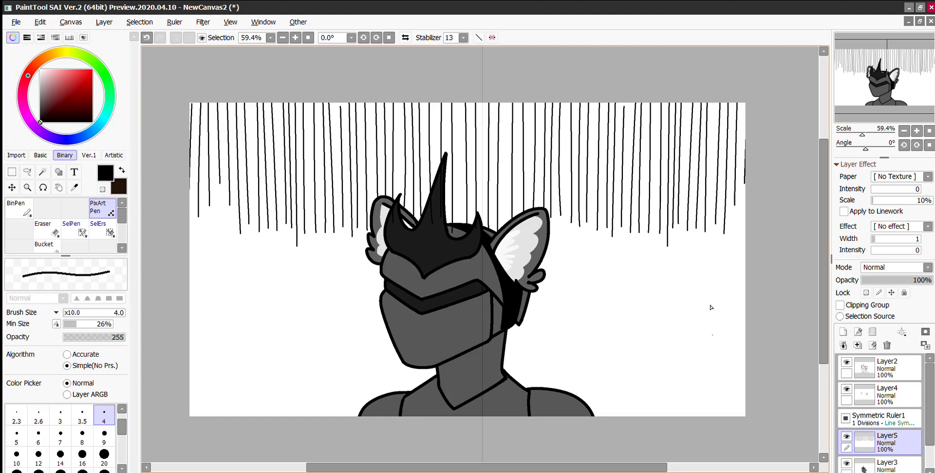
# Move Layer5 beneath Layer3 and add a new empty layer beneath Layer5
pyautogui.scroll(-2, 891, 387)
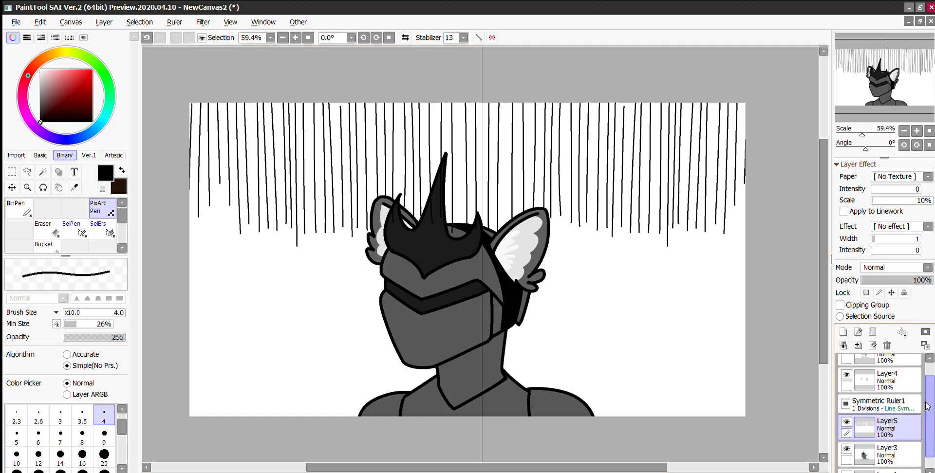
pyautogui.moveTo(894, 400); pyautogui.dragTo(895, 439)
pyautogui.click(843, 331)
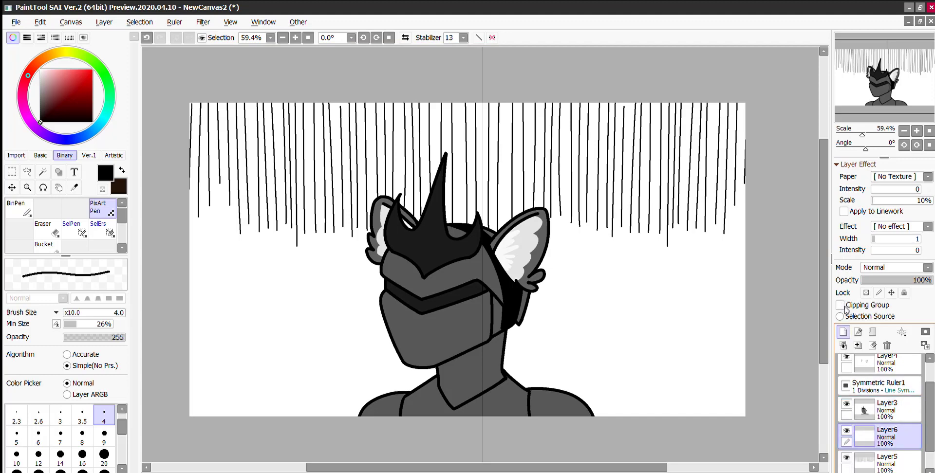
pyautogui.moveTo(928, 391); pyautogui.dragTo(892, 450)
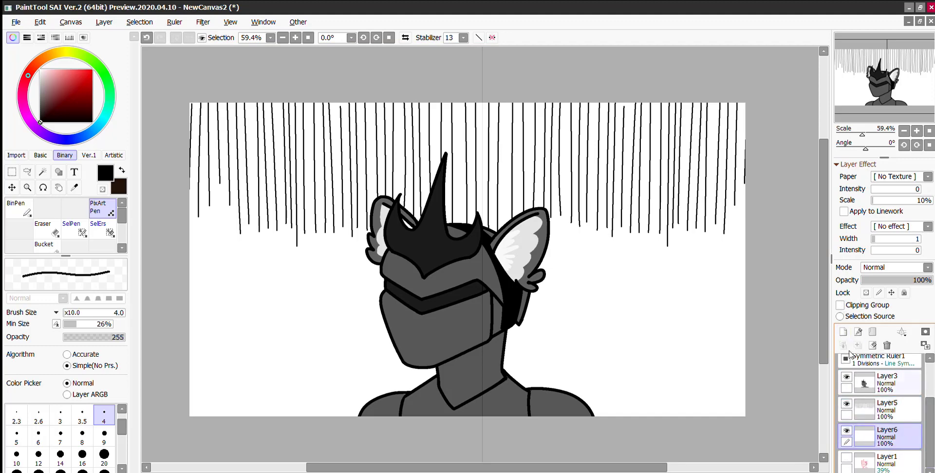
# Hide Layer5, Layer3, the symmetric ruler, Layer4 and Layer2, leaving Layer6 selected
pyautogui.click(846, 404)
pyautogui.click(846, 377)
pyautogui.scroll(2, 877, 390)
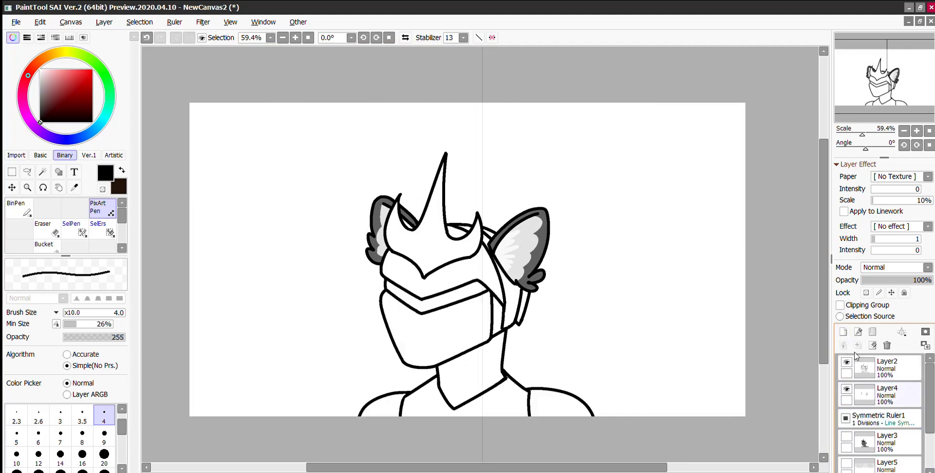
pyautogui.click(880, 418)
pyautogui.moveTo(845, 418); pyautogui.dragTo(846, 335)
pyautogui.scroll(-2, 872, 368)
pyautogui.click(895, 431)
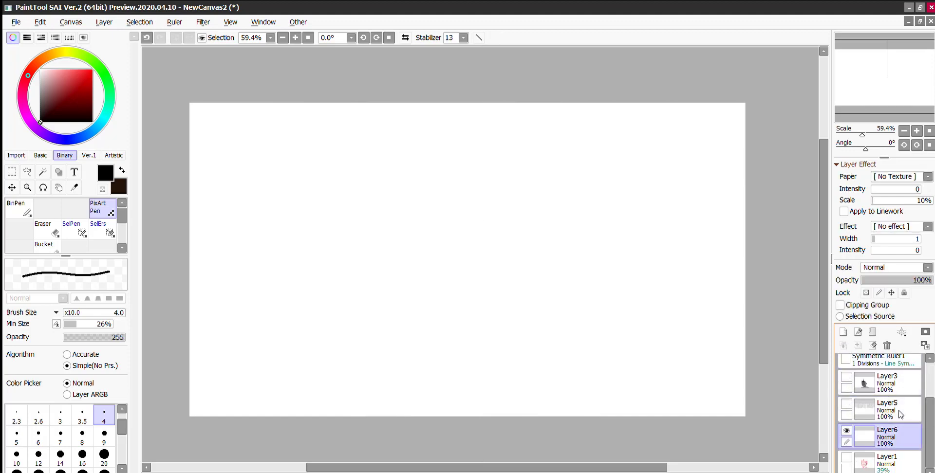
# Choose a very light grey and bucket-fill the whole canvas on Layer6
pyautogui.moveTo(48, 87); pyautogui.dragTo(40, 80)
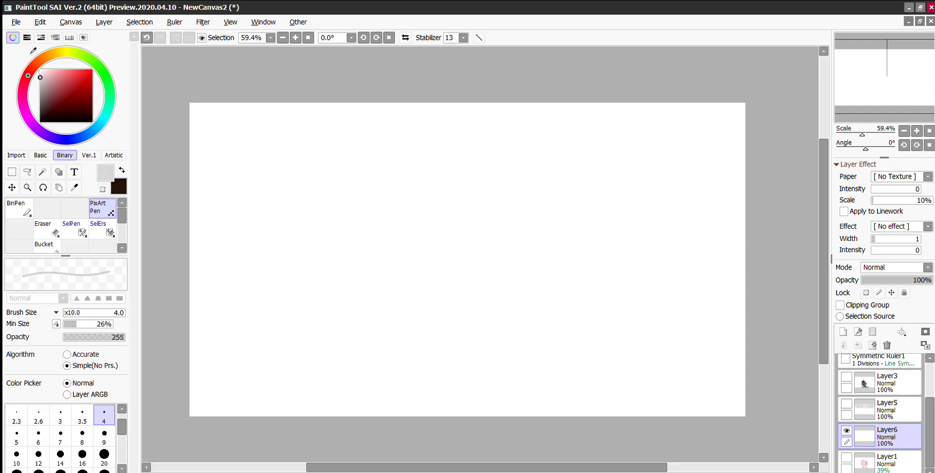
pyautogui.click(44, 244)
pyautogui.click(343, 198)
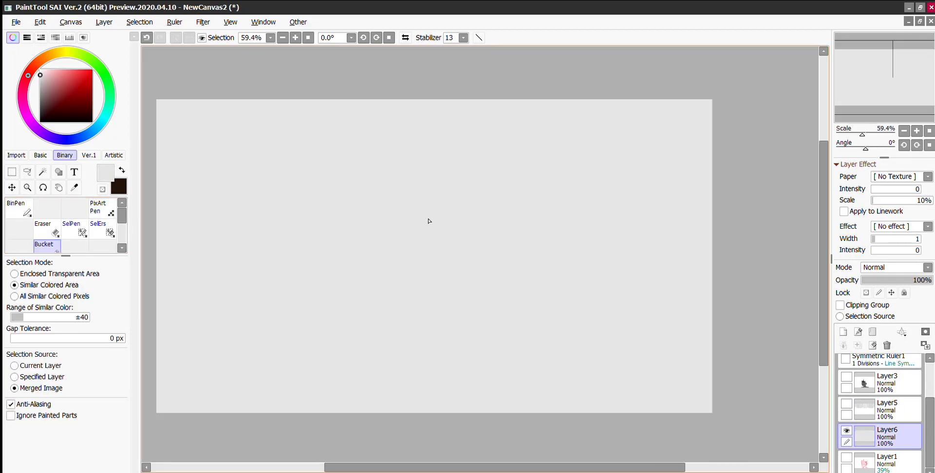
# Show Layer5, Layer3, Layer4 and Layer2 again over the light grey background
pyautogui.click(846, 404)
pyautogui.click(846, 377)
pyautogui.scroll(1, 845, 363)
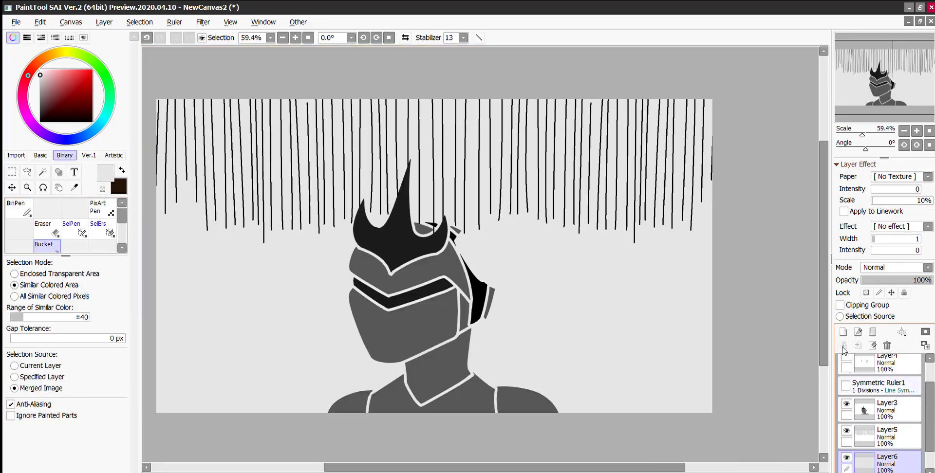
pyautogui.scroll(1, 845, 365)
pyautogui.click(847, 383)
pyautogui.scroll(1, 846, 383)
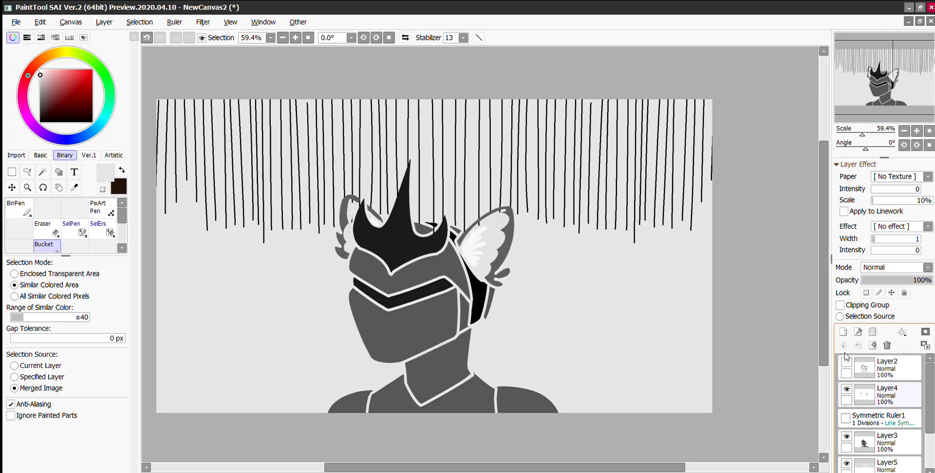
pyautogui.click(846, 363)
pyautogui.scroll(-1, 680, 290)
pyautogui.scroll(2, 488, 225)
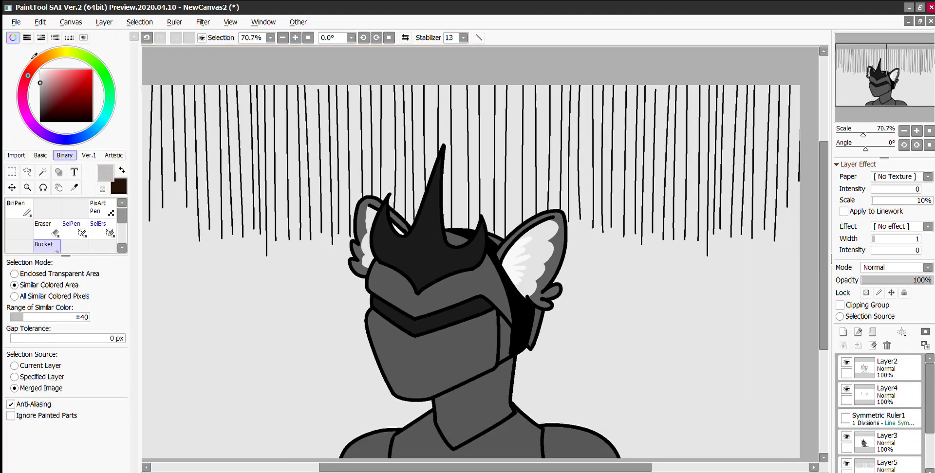
# Paint the upper half of the background mid-grey behind the hanging lines with the PixArt Pen at size 124
pyautogui.click(101, 208)
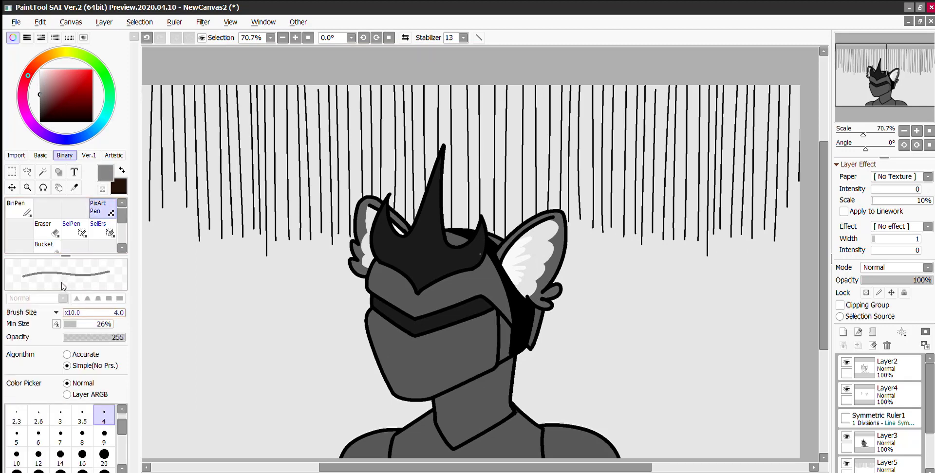
pyautogui.moveTo(68, 312)
pyautogui.mouseDown()
pyautogui.moveTo(95, 312)
pyautogui.moveTo(71, 313)
pyautogui.mouseUp()
pyautogui.scroll(-3, 409, 220)
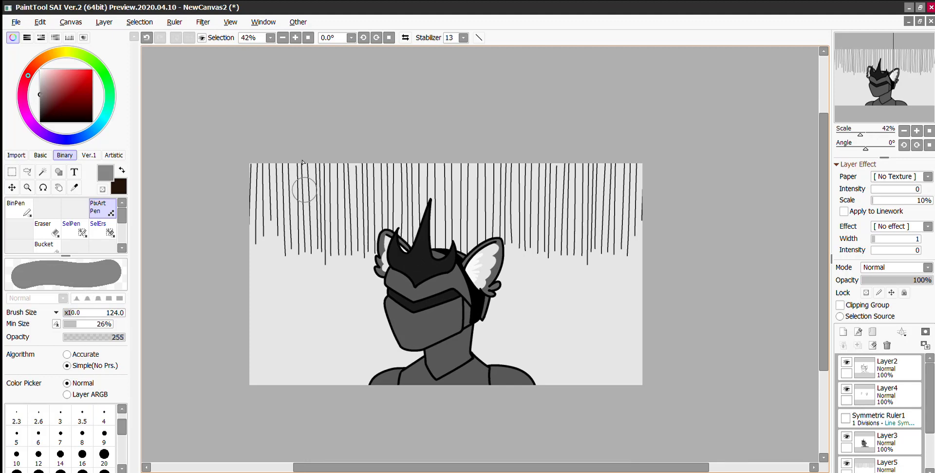
pyautogui.moveTo(302, 162)
pyautogui.mouseDown()
pyautogui.moveTo(471, 152)
pyautogui.moveTo(225, 161)
pyautogui.moveTo(155, 185)
pyautogui.moveTo(308, 168)
pyautogui.moveTo(478, 192)
pyautogui.moveTo(205, 214)
pyautogui.moveTo(702, 236)
pyautogui.moveTo(727, 198)
pyautogui.mouseUp()
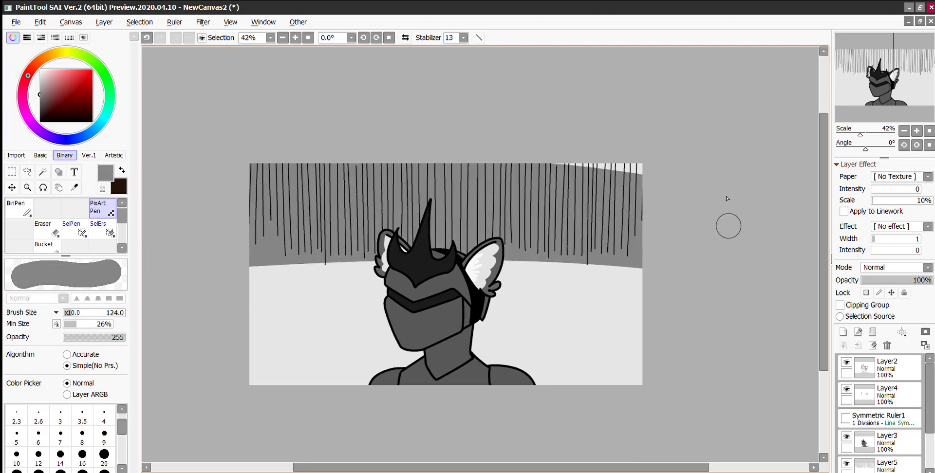
pyautogui.moveTo(712, 138); pyautogui.dragTo(670, 141)
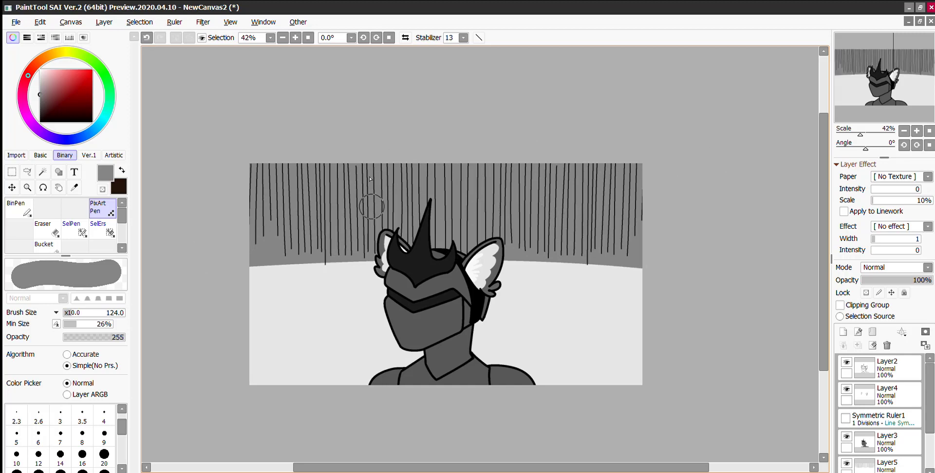
# Soften the edge between the mid-grey and light grey background areas with the Blur tool at size 100
pyautogui.click(41, 155)
pyautogui.click(101, 246)
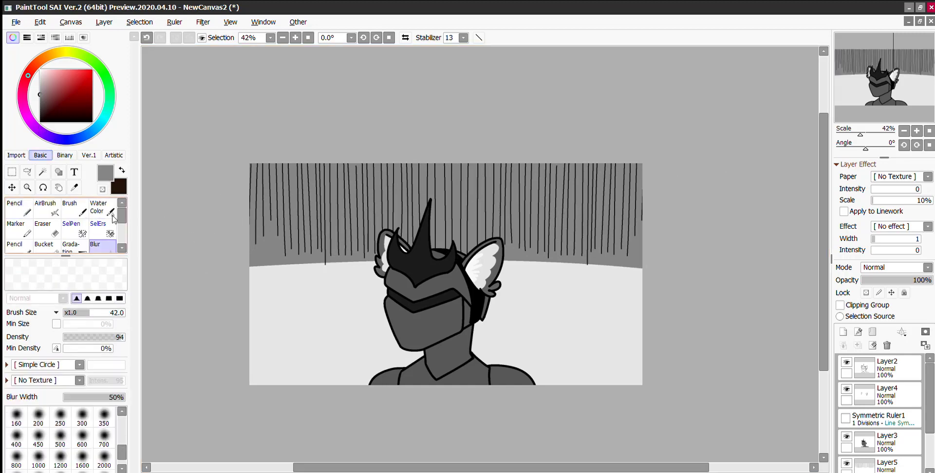
pyautogui.moveTo(85, 285); pyautogui.dragTo(112, 299)
pyautogui.press(']')
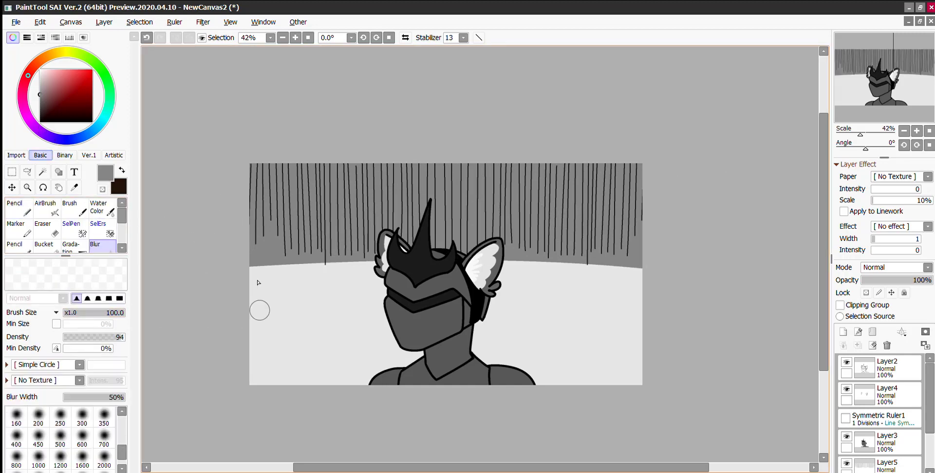
pyautogui.moveTo(358, 264)
pyautogui.mouseDown()
pyautogui.moveTo(215, 280)
pyautogui.moveTo(353, 252)
pyautogui.moveTo(585, 262)
pyautogui.mouseUp()
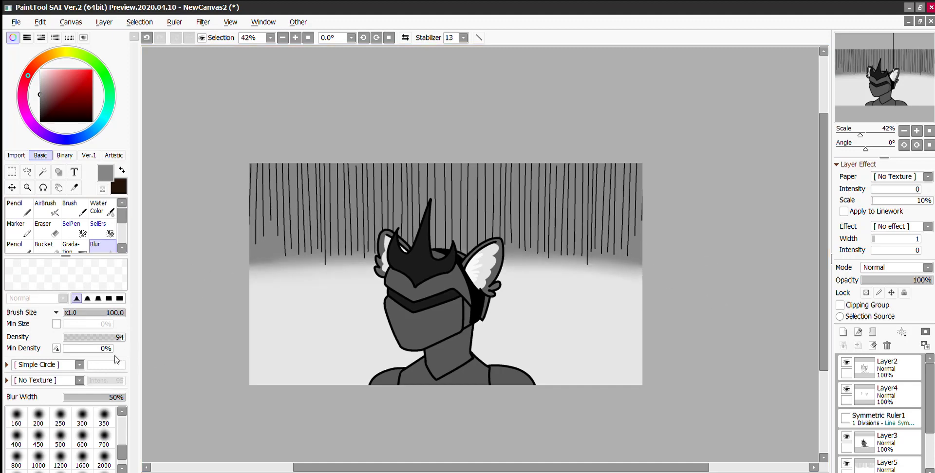
# Blend the background greys into a smooth vertical gradient with the Blur tool at size 700
pyautogui.scroll(-1, 120, 428)
pyautogui.click(104, 462)
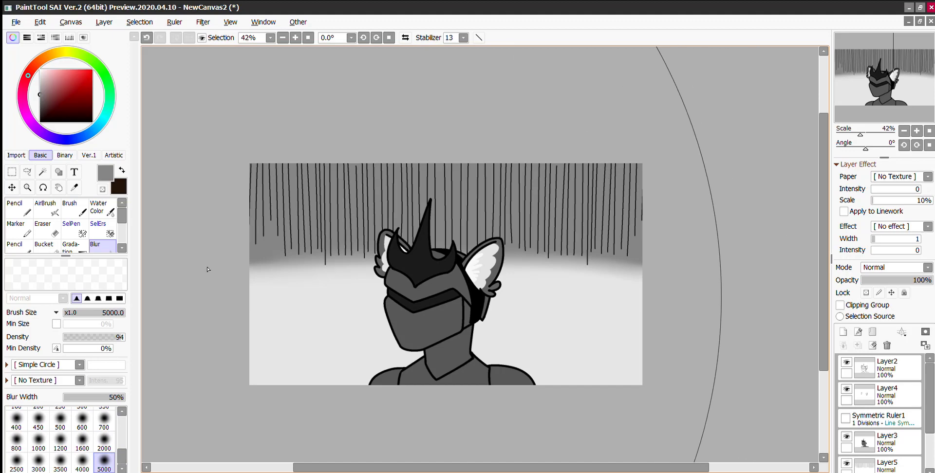
pyautogui.click(104, 420)
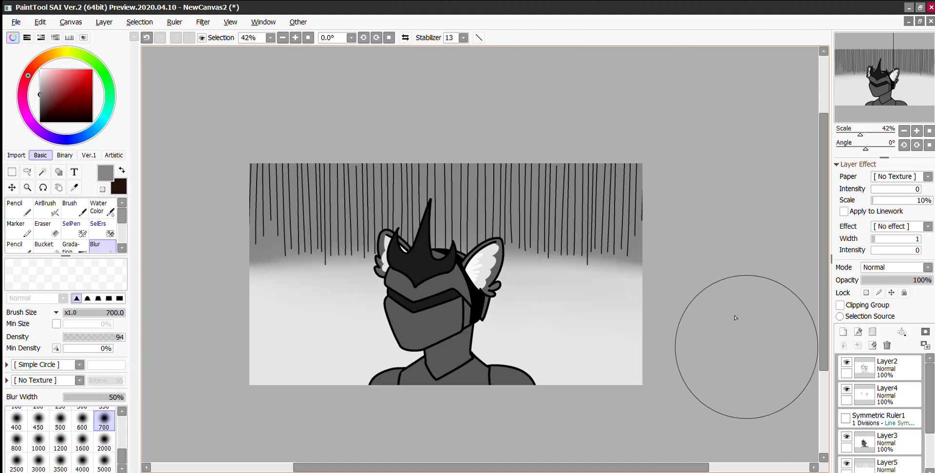
pyautogui.moveTo(294, 272)
pyautogui.mouseDown()
pyautogui.moveTo(530, 220)
pyautogui.moveTo(542, 252)
pyautogui.moveTo(724, 308)
pyautogui.mouseUp()
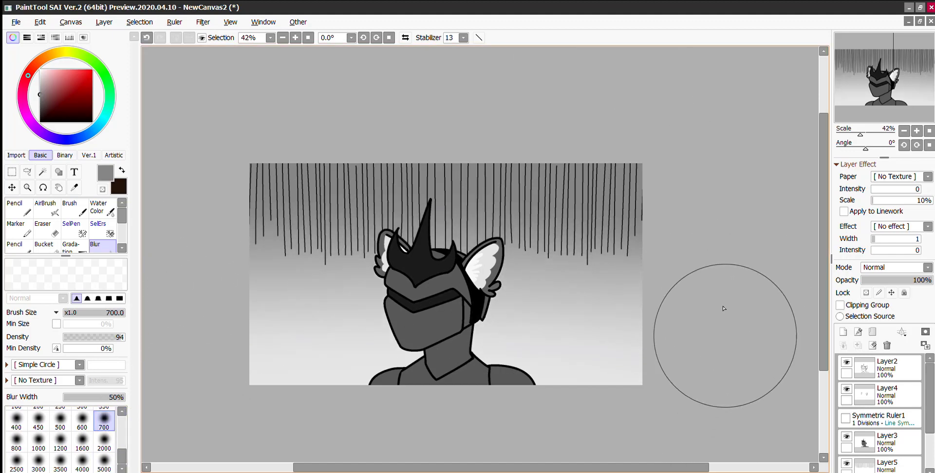
# Darken the gradient background on Layer6 with a colour adjustment
pyautogui.scroll(-3, 576, 328)
pyautogui.scroll(3, 569, 327)
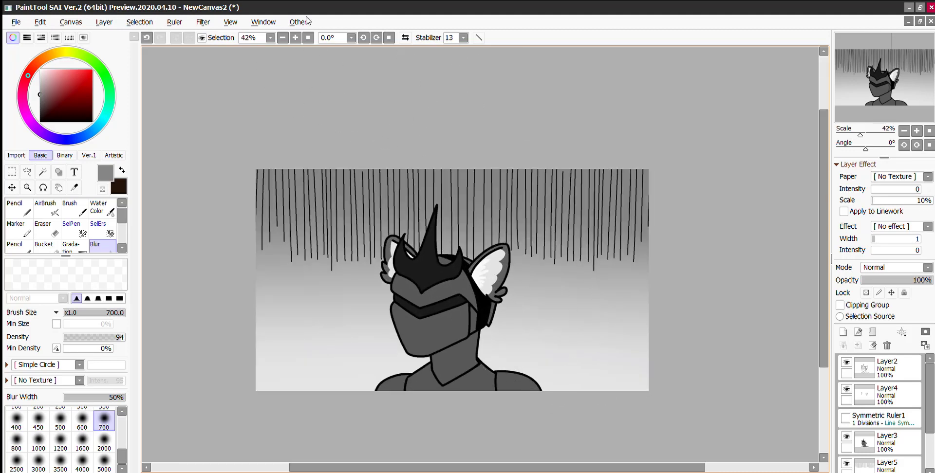
pyautogui.hotkey('ctrl', 's')
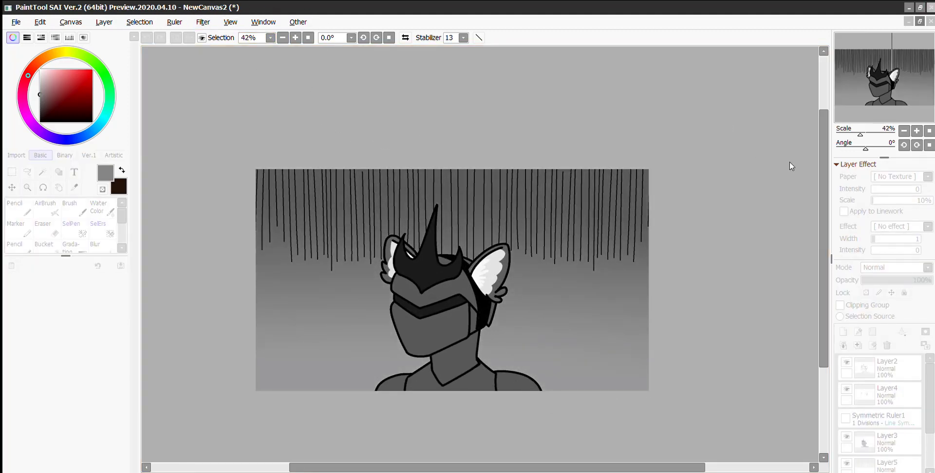
# Move Layer3 above the symmetric ruler, group Layer2, Layer4 and Layer3 in a new folder, and collapse the folder
pyautogui.click(900, 437)
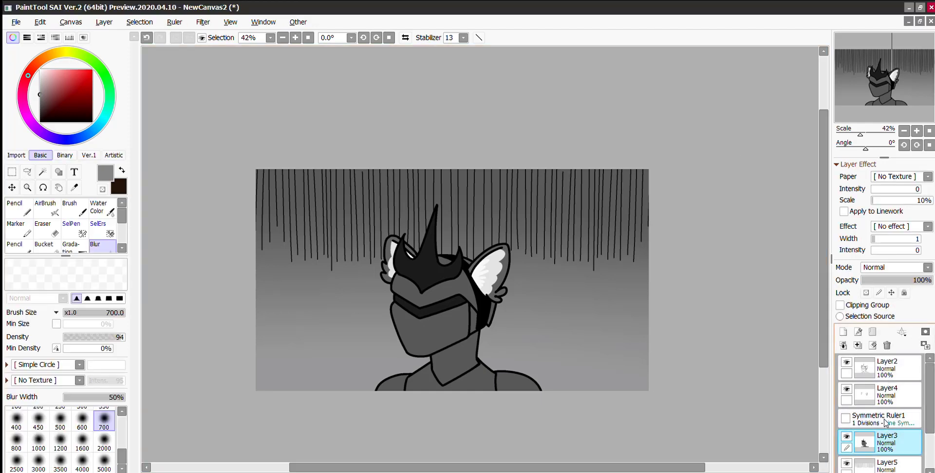
pyautogui.moveTo(886, 429); pyautogui.dragTo(886, 377)
pyautogui.click(873, 331)
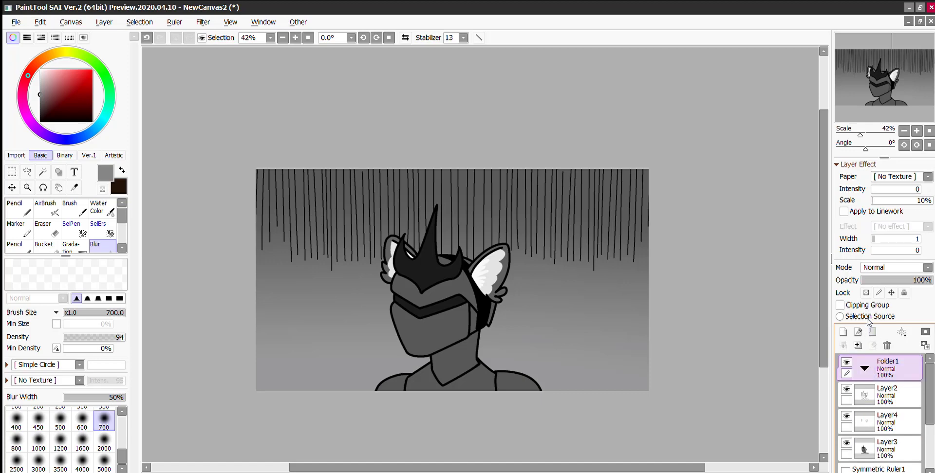
pyautogui.moveTo(880, 348); pyautogui.dragTo(888, 365)
pyautogui.moveTo(898, 417); pyautogui.dragTo(898, 345)
pyautogui.scroll(-2, 897, 389)
pyautogui.click(864, 368)
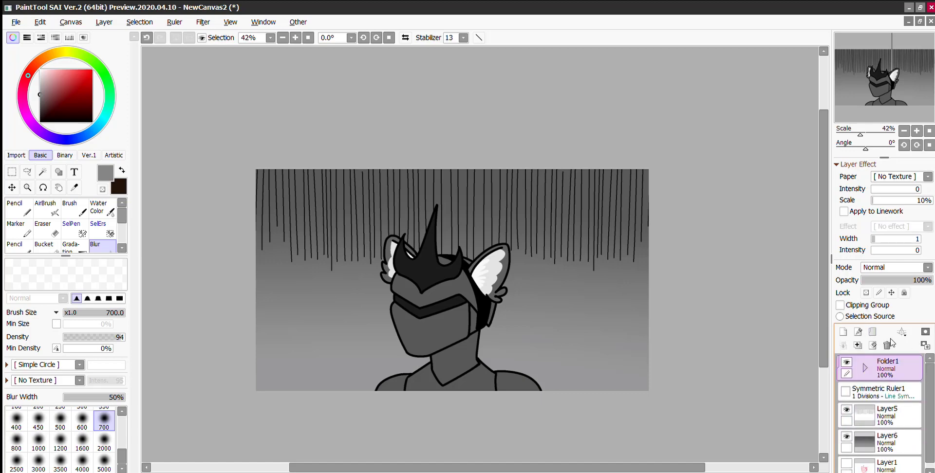
# Add a new layer above Folder1 and hide Layer5 and Layer6 to isolate the bust
pyautogui.click(842, 332)
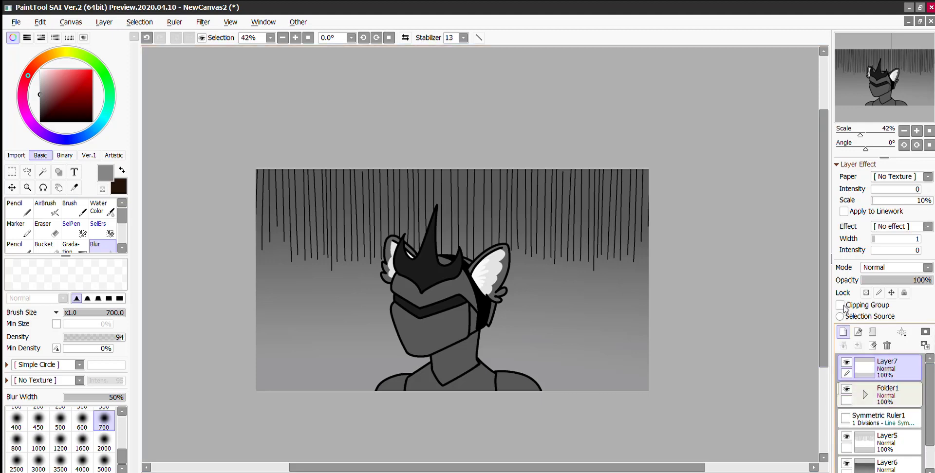
pyautogui.scroll(-1, 859, 389)
pyautogui.click(846, 410)
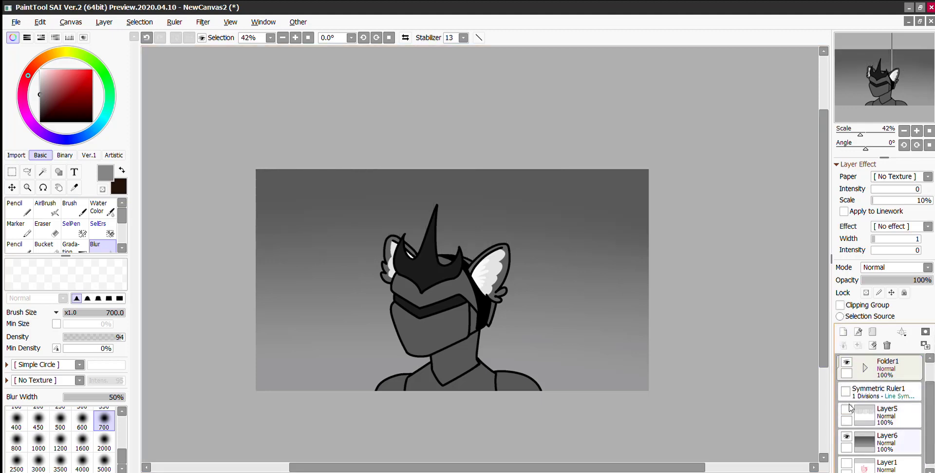
pyautogui.click(853, 440)
pyautogui.click(846, 436)
pyautogui.scroll(1, 859, 409)
pyautogui.scroll(-1, 867, 399)
pyautogui.scroll(1, 875, 366)
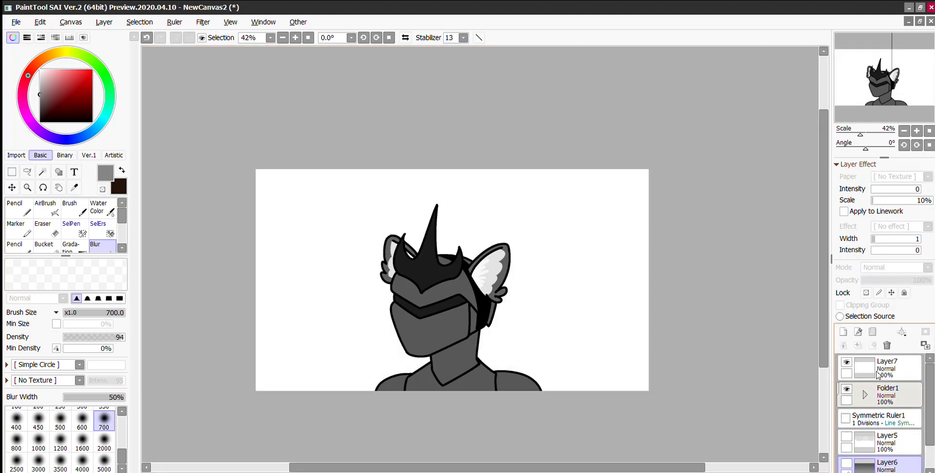
# Select the bust's silhouette using the Magic Wand on the surrounding empty area and an inverted selection, and choose white
pyautogui.click(891, 394)
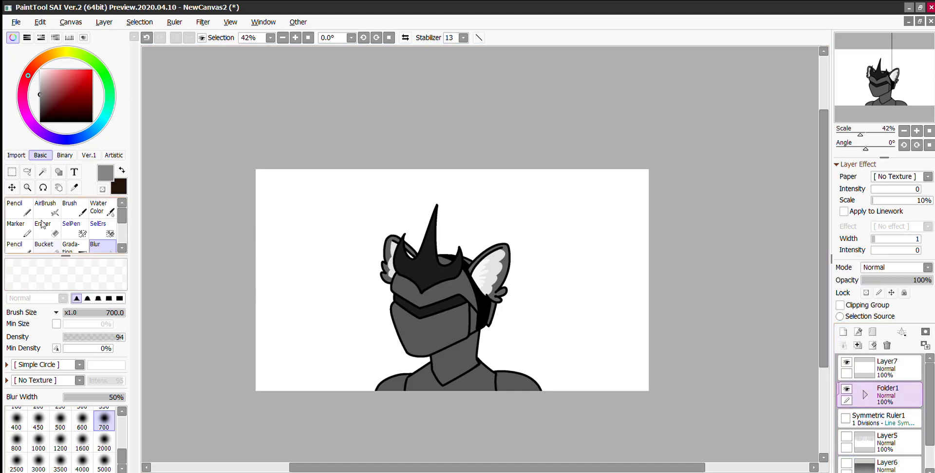
pyautogui.click(42, 172)
pyautogui.click(347, 213)
pyautogui.scroll(5, 457, 262)
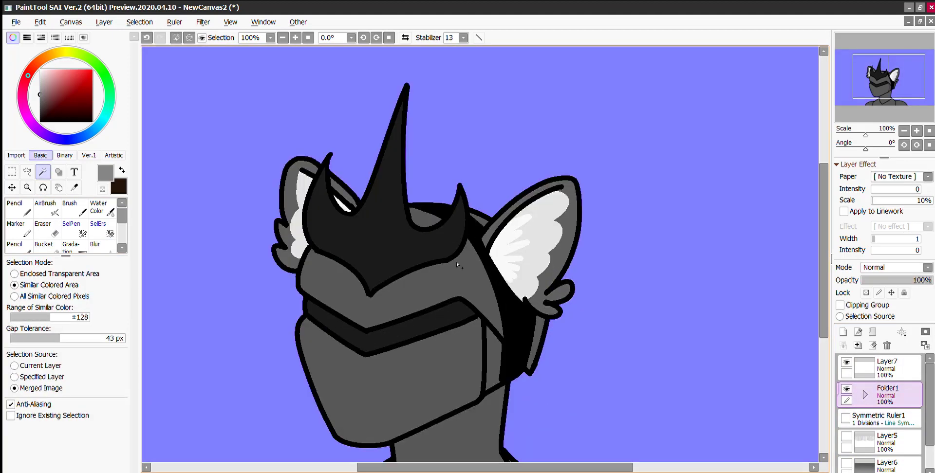
pyautogui.scroll(-6, 457, 262)
pyautogui.scroll(3, 457, 262)
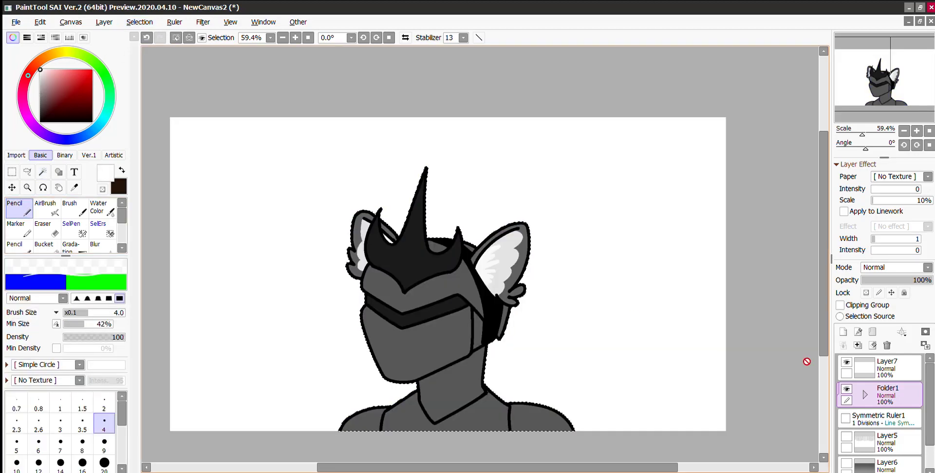
# Add a thick white outline around the selected bust on Layer7 and show Layer5 and Layer6 again
pyautogui.click(869, 364)
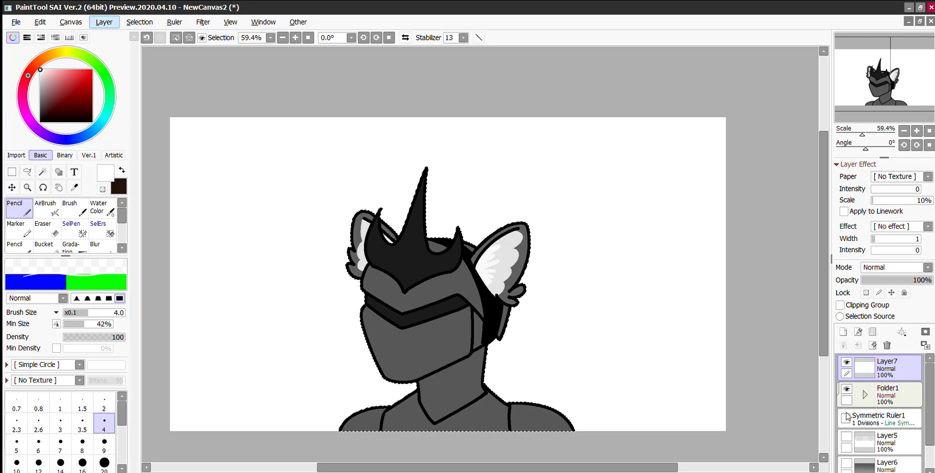
pyautogui.hotkey('ctrl', 'u')
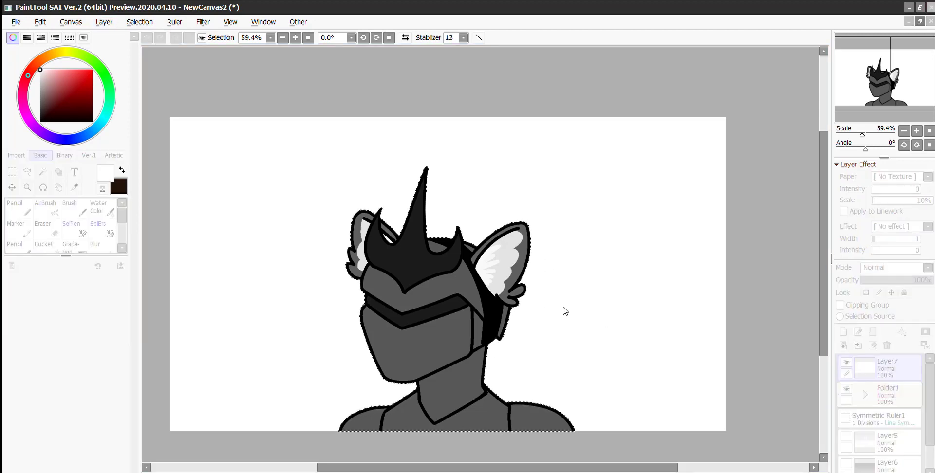
pyautogui.click(564, 307)
pyautogui.click(846, 437)
pyautogui.click(846, 464)
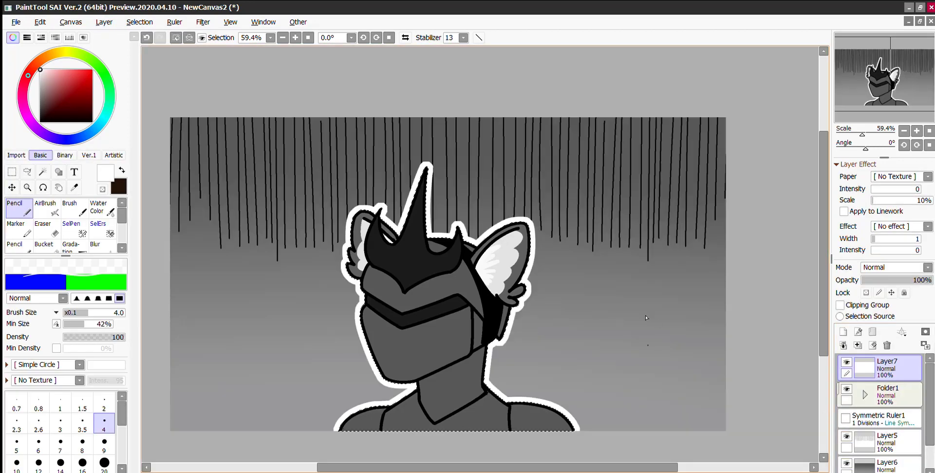
# Check the white outline around the bust at different zoom levels and clear the selection
pyautogui.scroll(-3, 646, 316)
pyautogui.scroll(3, 606, 293)
pyautogui.scroll(-2, 612, 297)
pyautogui.scroll(2, 608, 305)
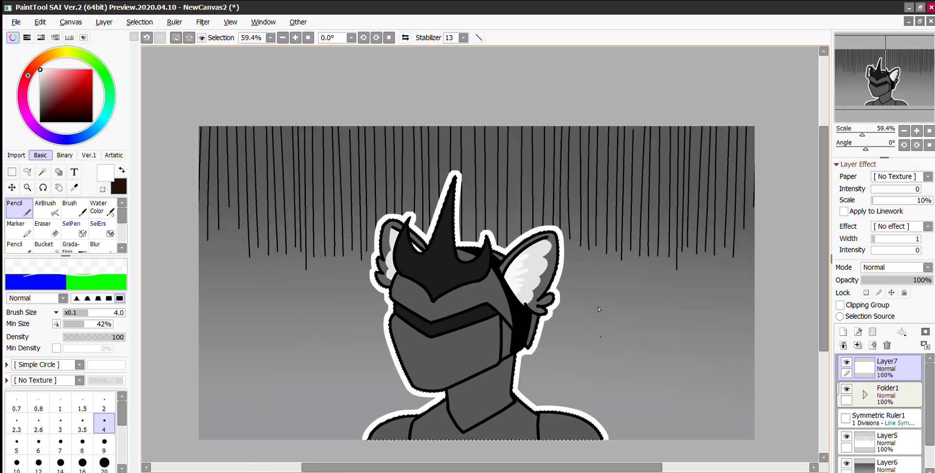
pyautogui.scroll(-2, 597, 308)
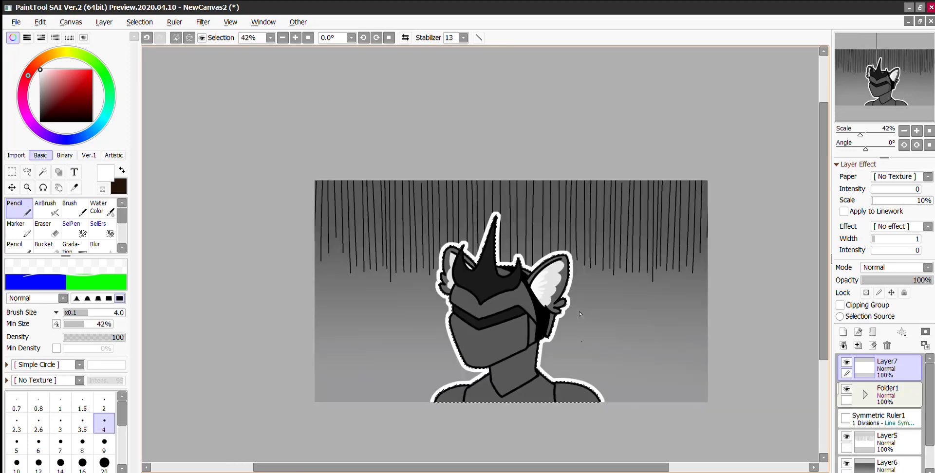
pyautogui.scroll(-3, 656, 253)
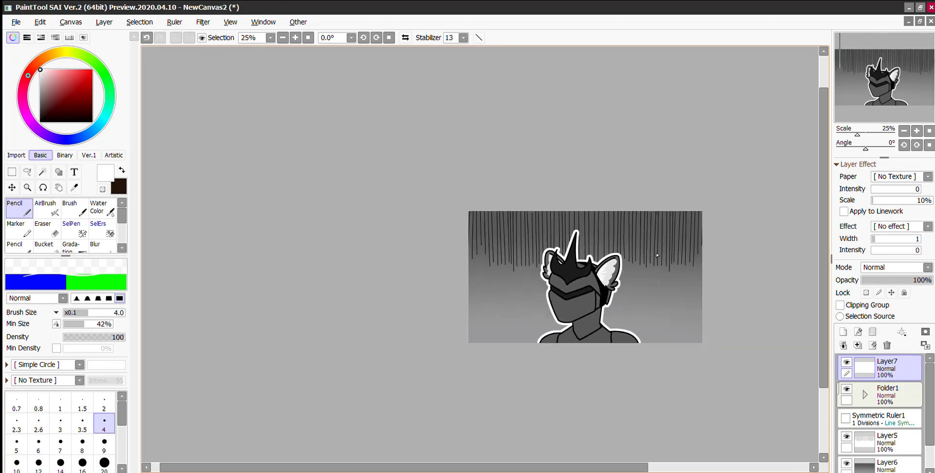
pyautogui.scroll(5, 652, 256)
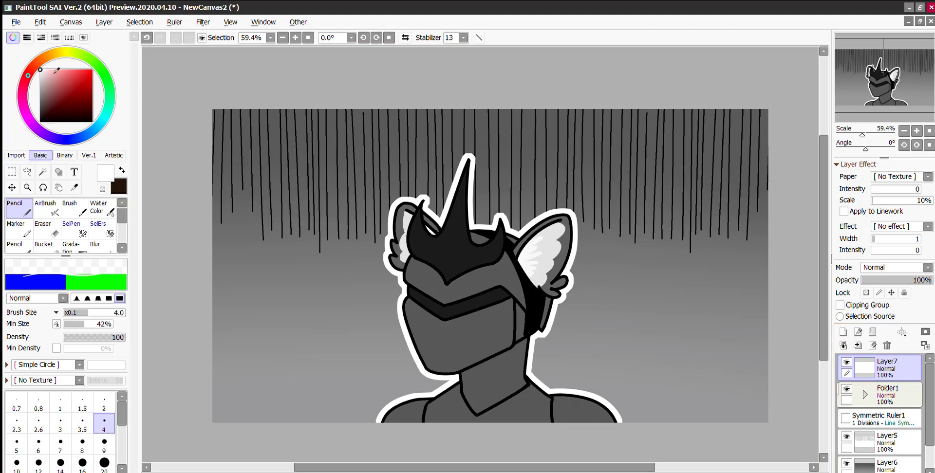
# Hand-letter a large white "NE" to the left of the bust on Layer7 with the PixArt Pen at size 20
pyautogui.click(65, 155)
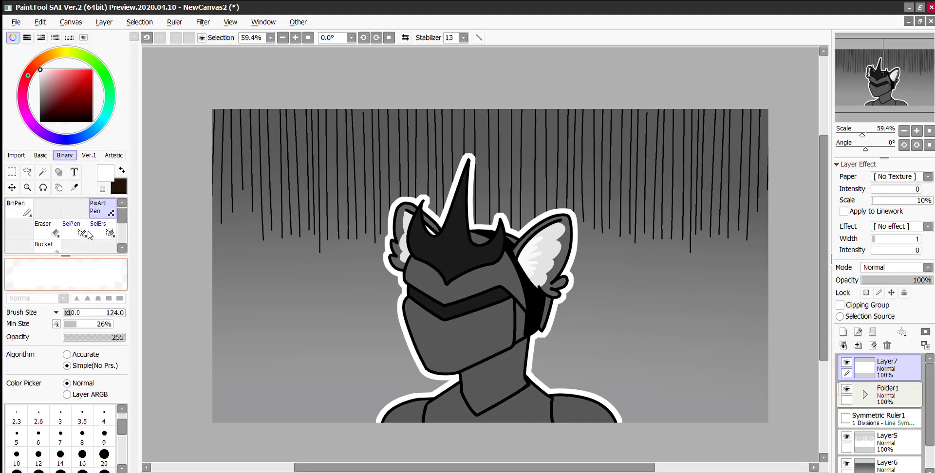
pyautogui.moveTo(69, 285); pyautogui.dragTo(63, 286)
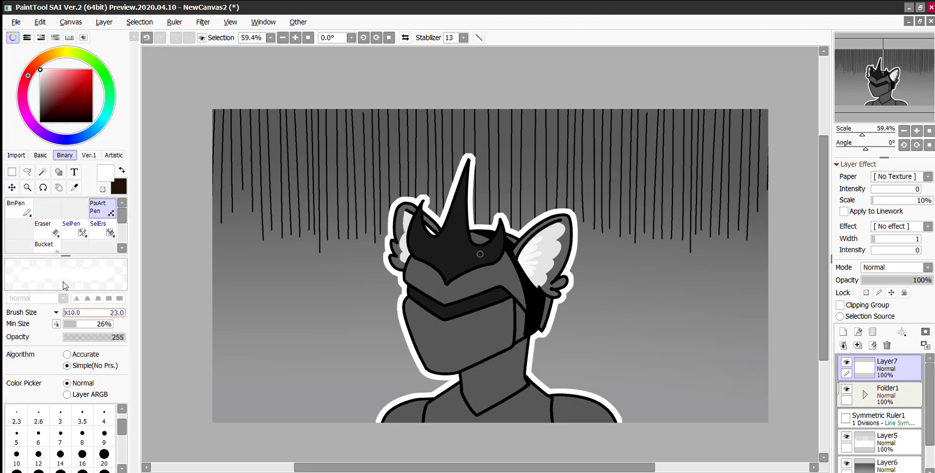
pyautogui.press(']')
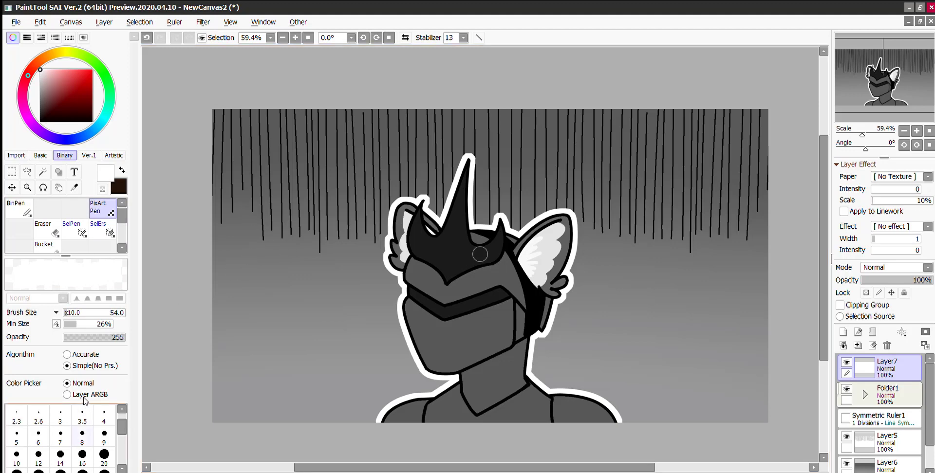
pyautogui.click(104, 455)
pyautogui.moveTo(238, 238); pyautogui.dragTo(240, 325)
pyautogui.hotkey('ctrl', 'z')
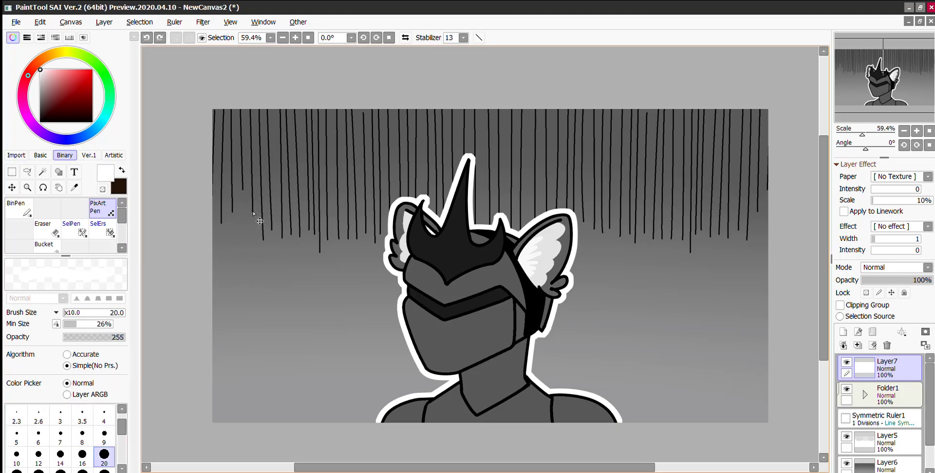
pyautogui.hotkey('ctrl', 'z')
pyautogui.moveTo(241, 223)
pyautogui.mouseDown()
pyautogui.moveTo(242, 300)
pyautogui.moveTo(256, 300)
pyautogui.moveTo(287, 218)
pyautogui.mouseUp()
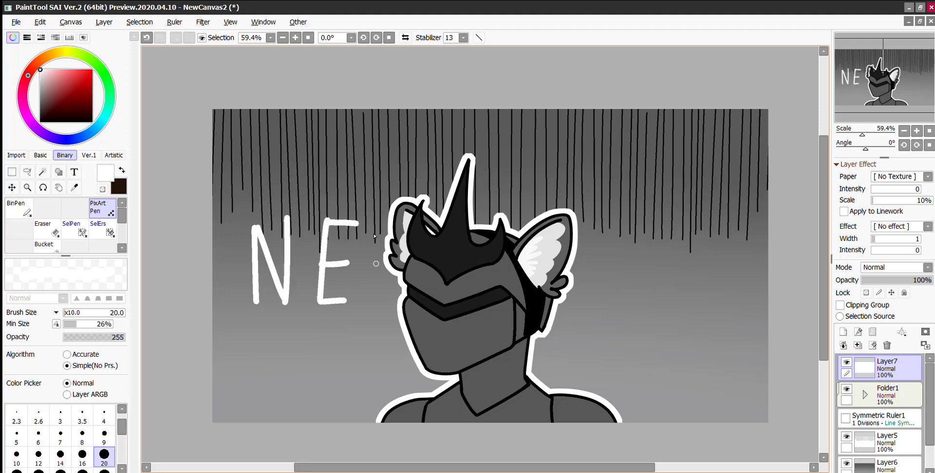
# Hand-letter a matching white "KO" to the right of the bust, undoing misplaced strokes
pyautogui.moveTo(612, 210); pyautogui.dragTo(605, 297)
pyautogui.hotkey('ctrl', 'z')
pyautogui.moveTo(613, 225); pyautogui.dragTo(613, 305)
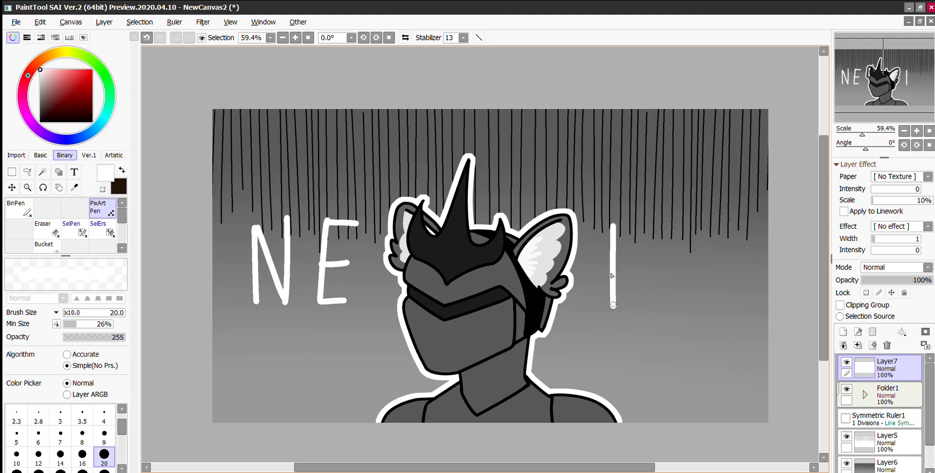
pyautogui.hotkey('ctrl', 'z')
pyautogui.moveTo(644, 227); pyautogui.dragTo(615, 273)
pyautogui.moveTo(694, 300)
pyautogui.mouseDown()
pyautogui.moveTo(718, 224)
pyautogui.moveTo(702, 297)
pyautogui.moveTo(687, 231)
pyautogui.moveTo(693, 295)
pyautogui.mouseUp()
pyautogui.hotkey('ctrl', 'z')
pyautogui.scroll(-7, 689, 273)
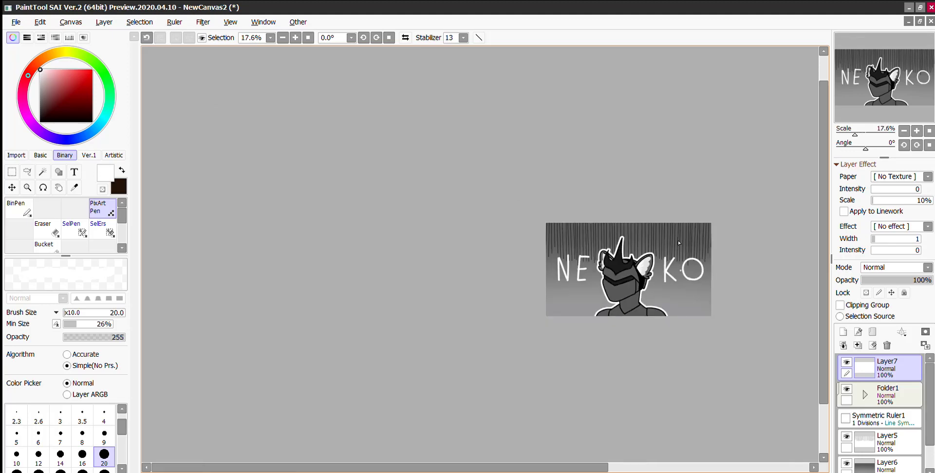
# Inspect the outlined bust and the "NEKO" lettering at different zoom levels
pyautogui.scroll(6, 689, 272)
pyautogui.scroll(-2, 662, 263)
pyautogui.scroll(4, 655, 259)
pyautogui.scroll(-3, 527, 212)
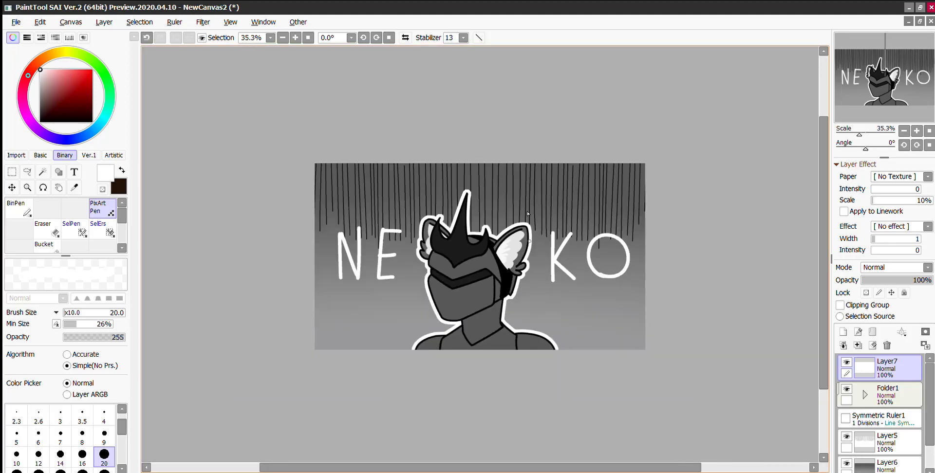
pyautogui.scroll(2, 495, 208)
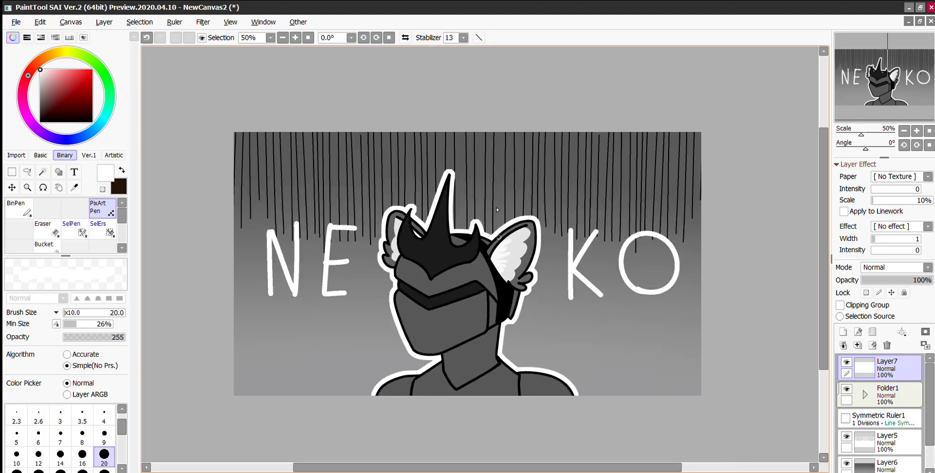
pyautogui.click(50, 93)
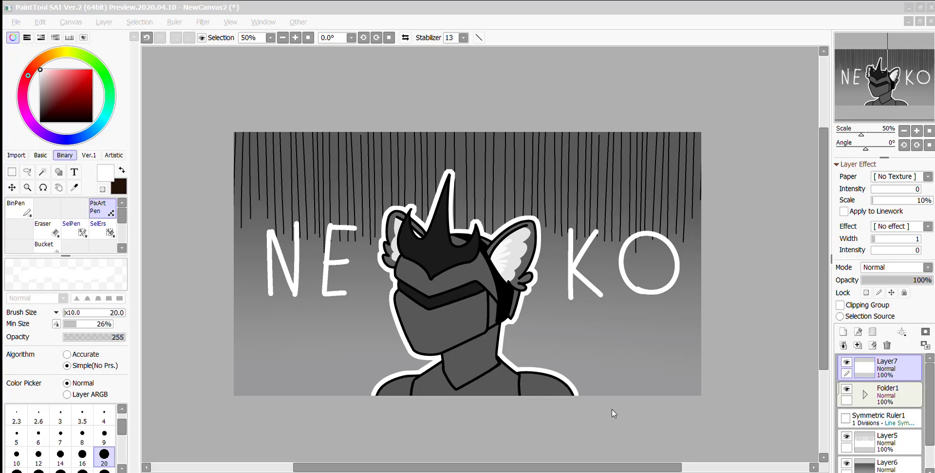
pyautogui.click(606, 360)
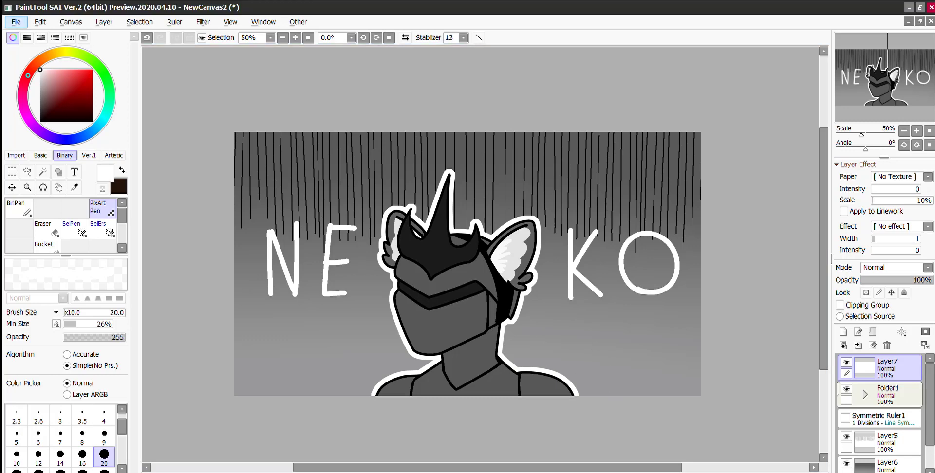
pyautogui.click(42, 97)
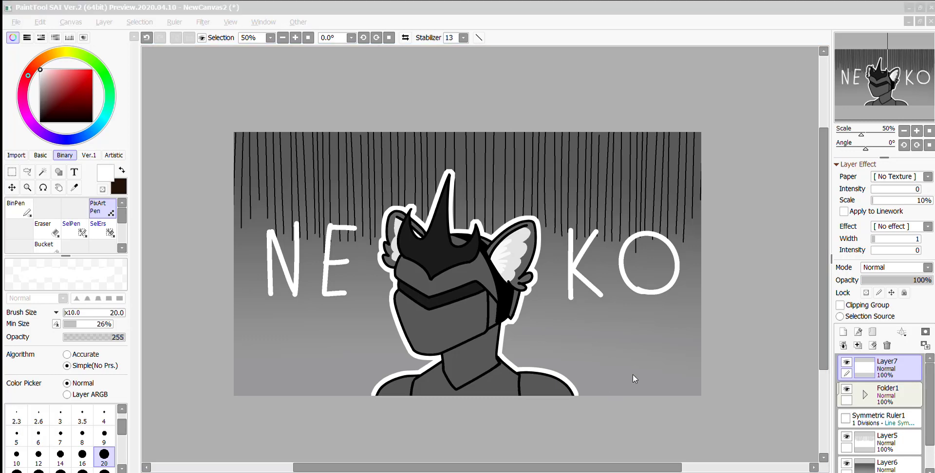
pyautogui.click(607, 416)
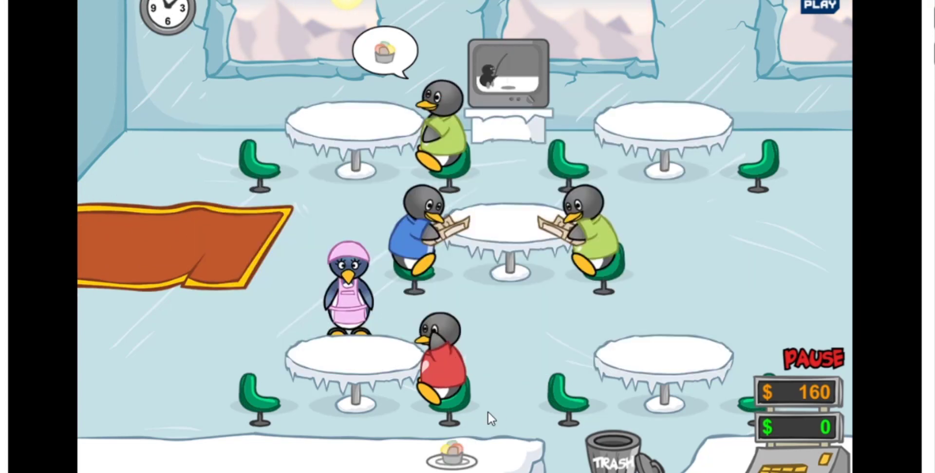
# In the penguin diner game, serve the ice cream to the green penguin and seat the orange customer at the back-right table
pyautogui.click(466, 461)
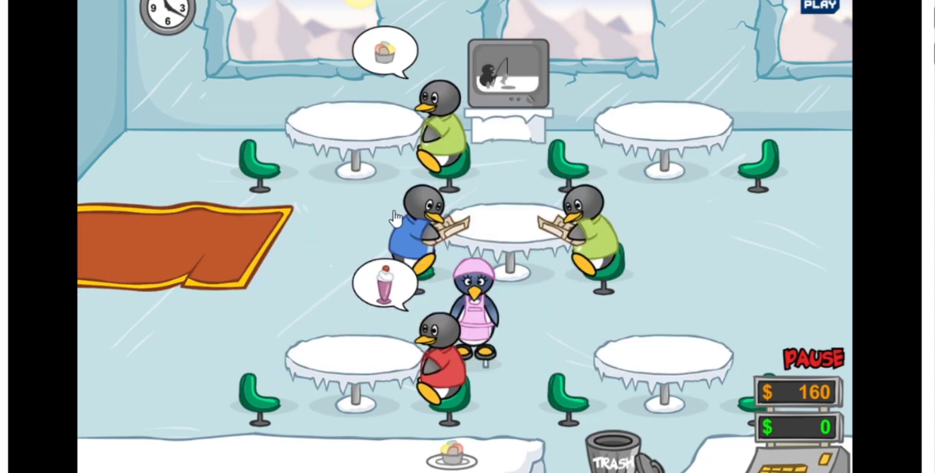
pyautogui.click(200, 212)
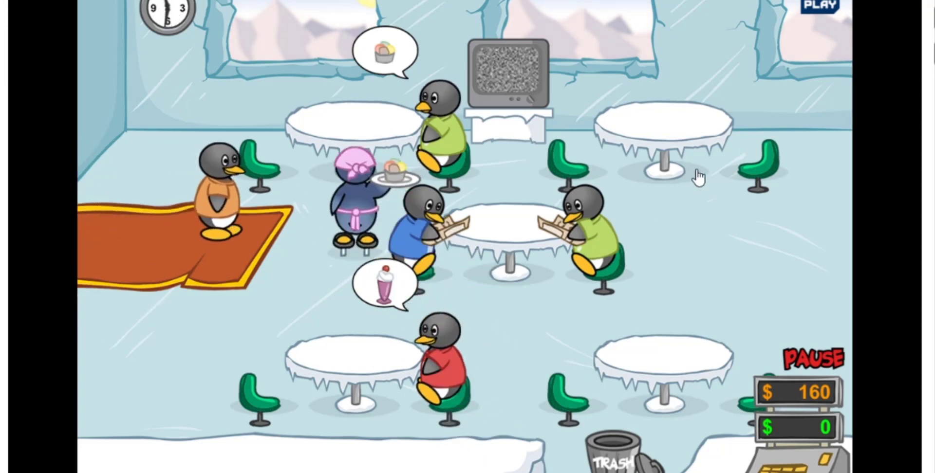
pyautogui.click(696, 173)
# Take the centre table's orders and serve the milkshake to the red penguin at the front-left table
pyautogui.click(509, 229)
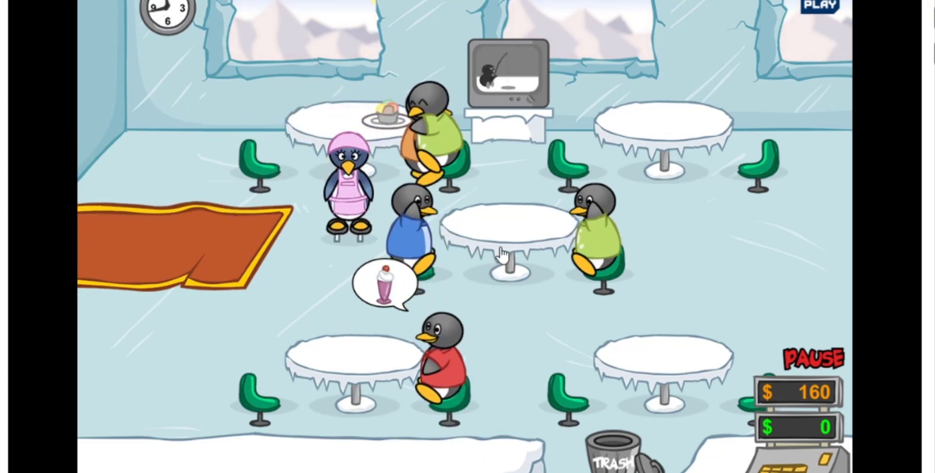
pyautogui.click(421, 459)
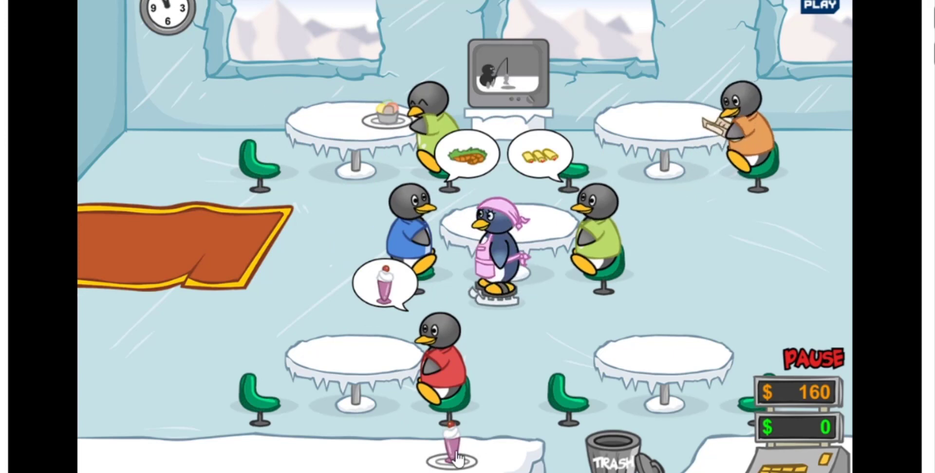
pyautogui.click(415, 384)
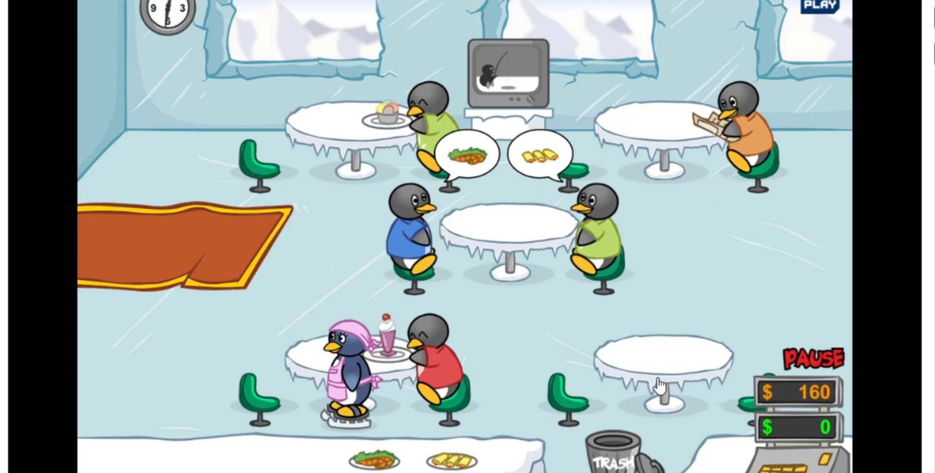
# Serve both waiting dishes to the centre table and take the orange penguin's order at the back-right table
pyautogui.click(383, 460)
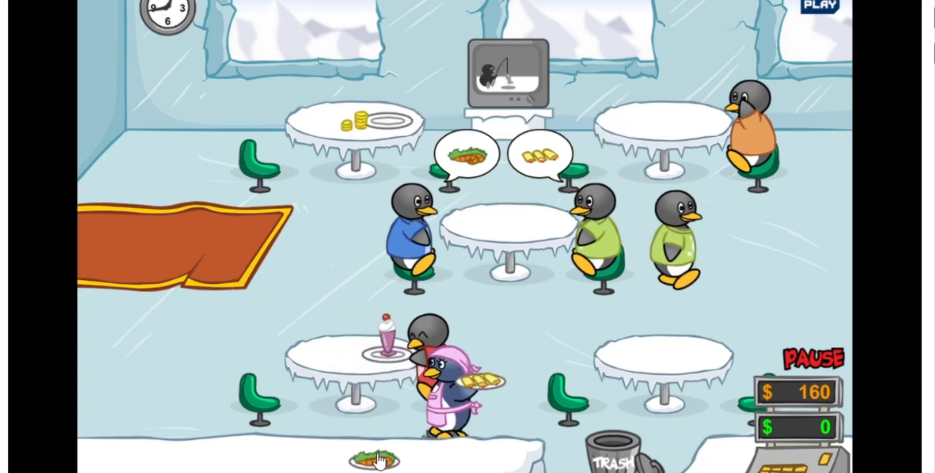
pyautogui.click(560, 214)
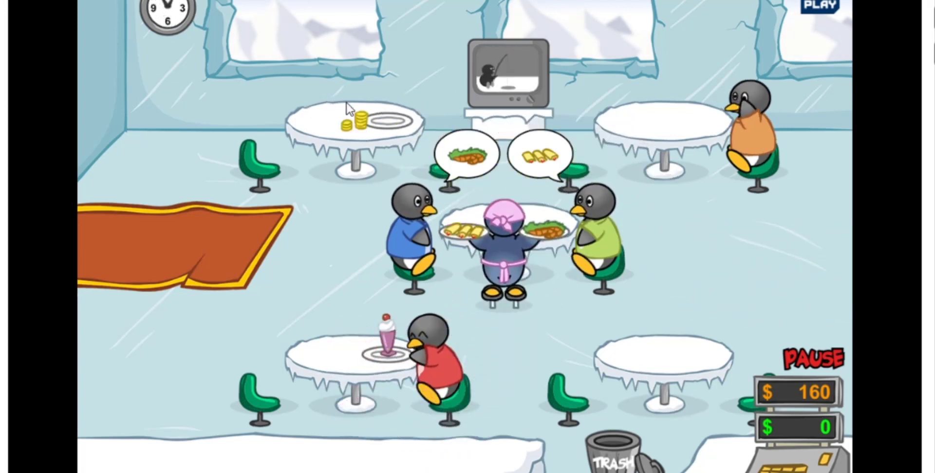
pyautogui.click(741, 150)
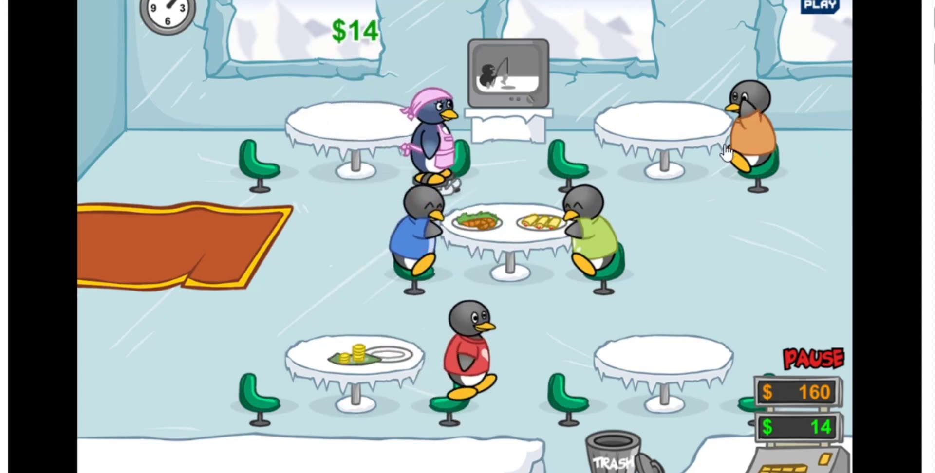
# Collect the money from the front-left table and seat new customers at the back-left table
pyautogui.click(373, 368)
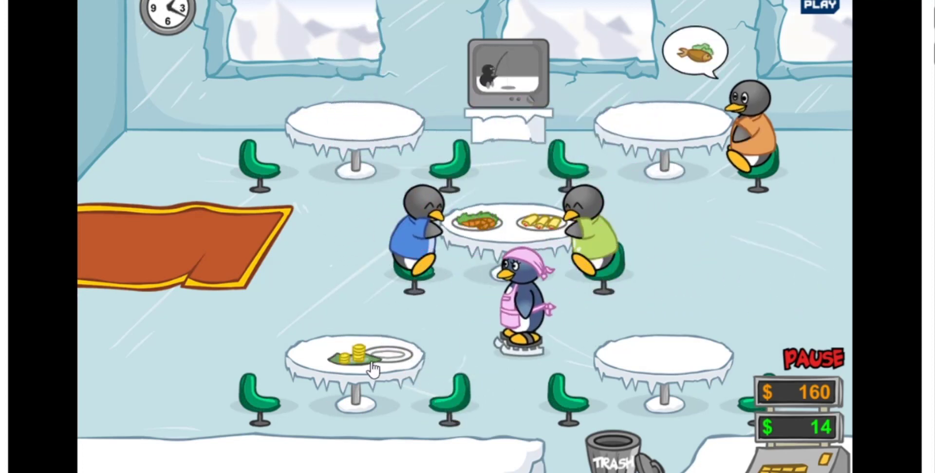
pyautogui.moveTo(257, 213); pyautogui.dragTo(338, 133)
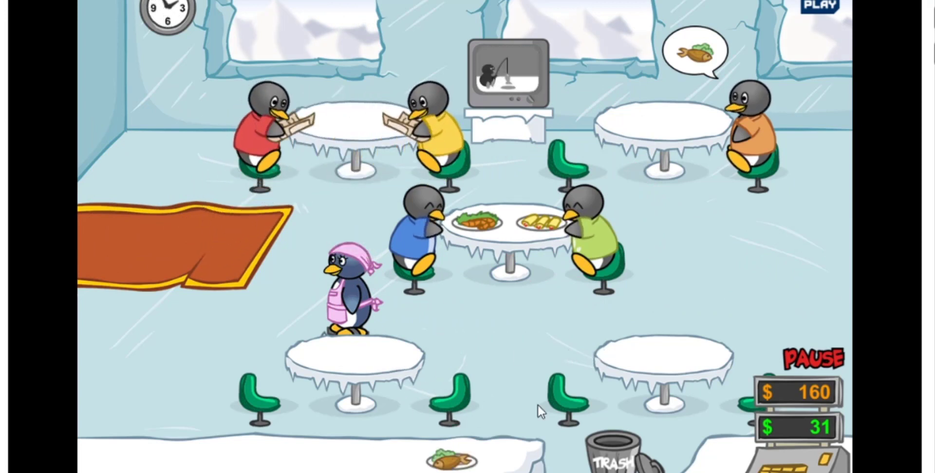
# Serve the fish dish to the orange penguin and take the orders of the red and yellow penguins
pyautogui.click(451, 459)
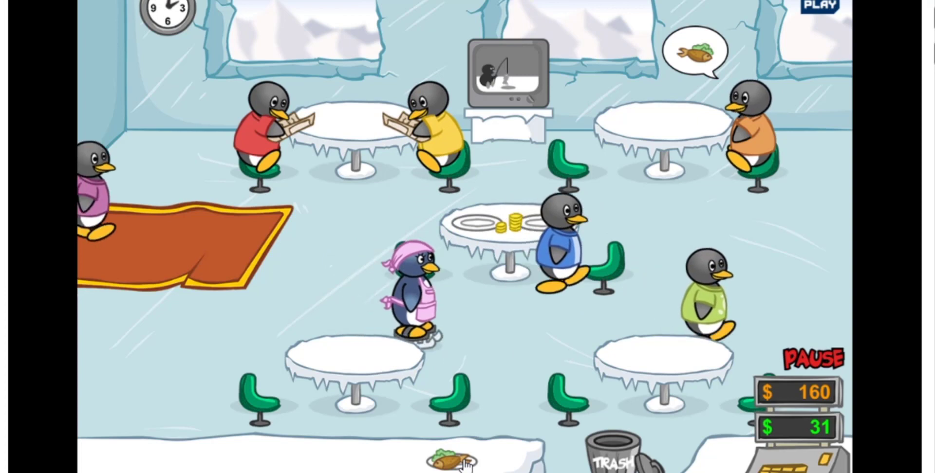
pyautogui.click(650, 157)
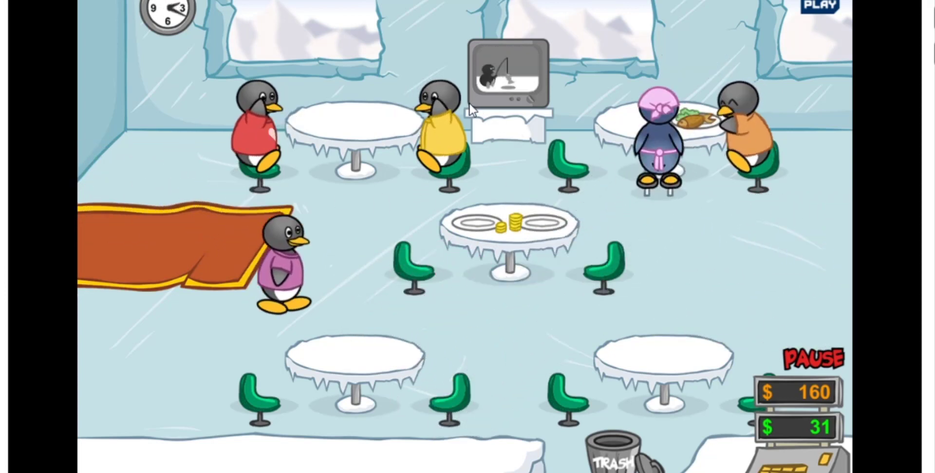
pyautogui.click(445, 122)
# Collect the money from the centre table and seat the blue customer there
pyautogui.click(540, 239)
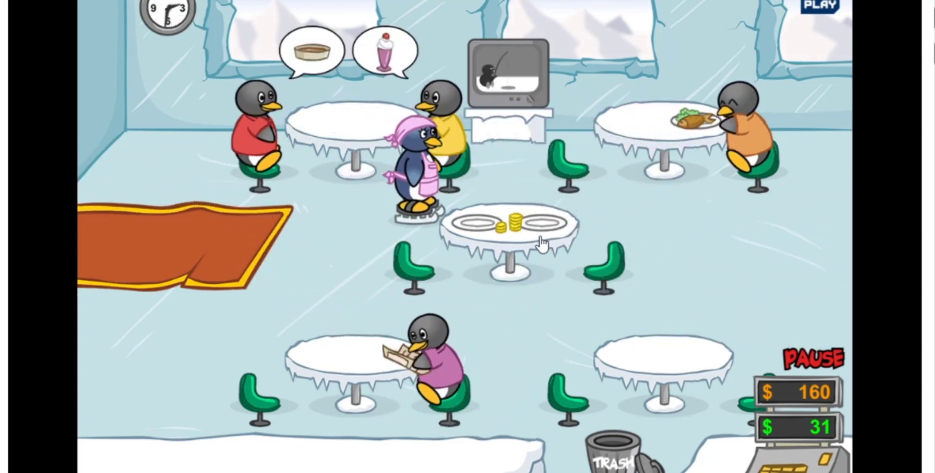
pyautogui.click(541, 244)
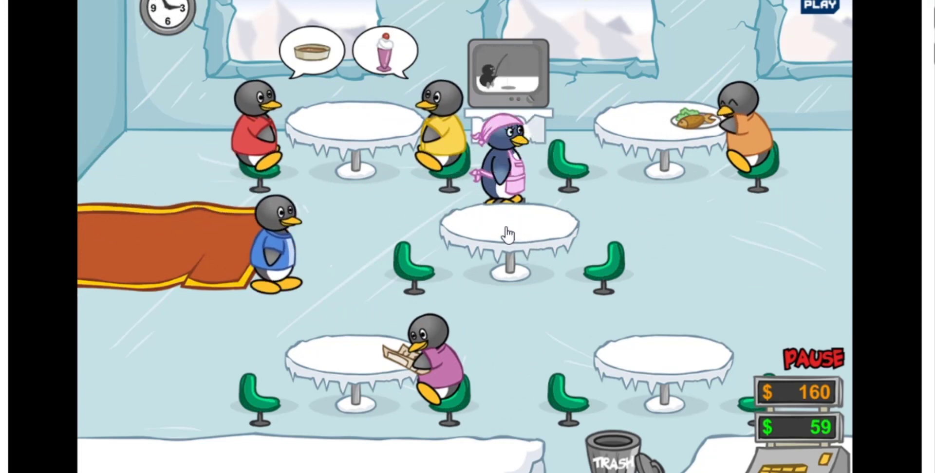
pyautogui.moveTo(369, 234); pyautogui.dragTo(503, 233)
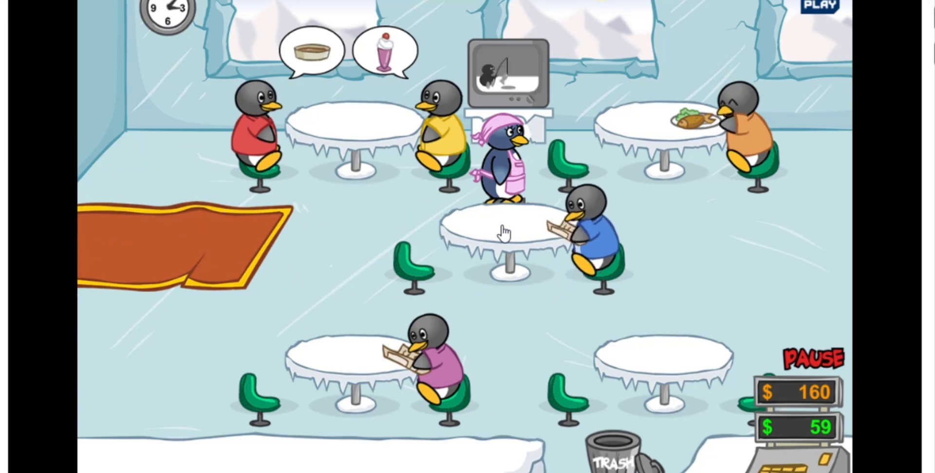
# Serve the pie and the milkshake to the red and yellow penguins at the back-left table
pyautogui.click(445, 456)
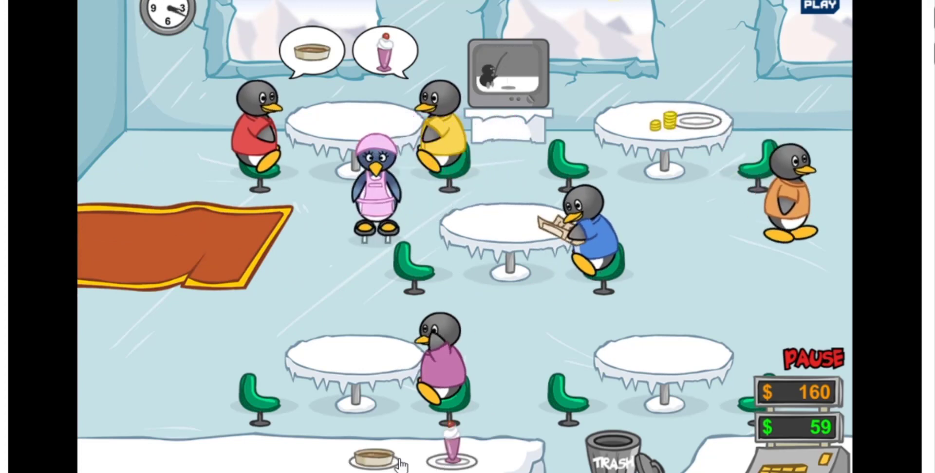
pyautogui.click(374, 463)
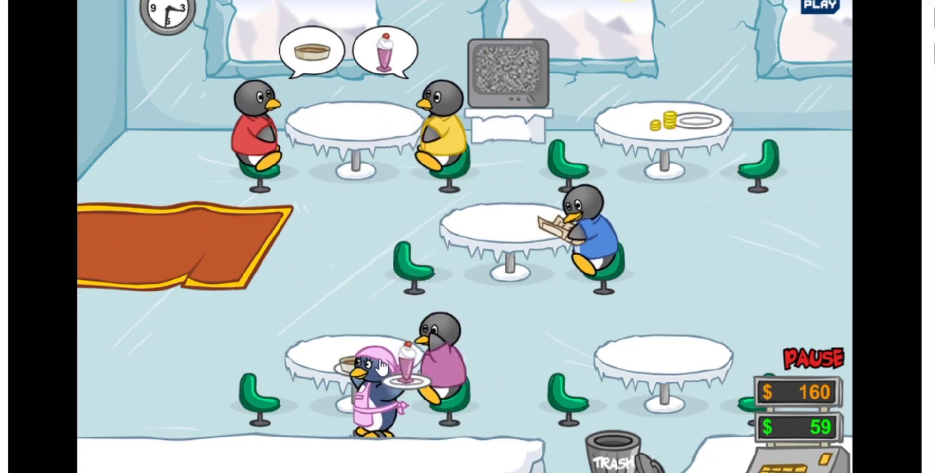
pyautogui.click(344, 100)
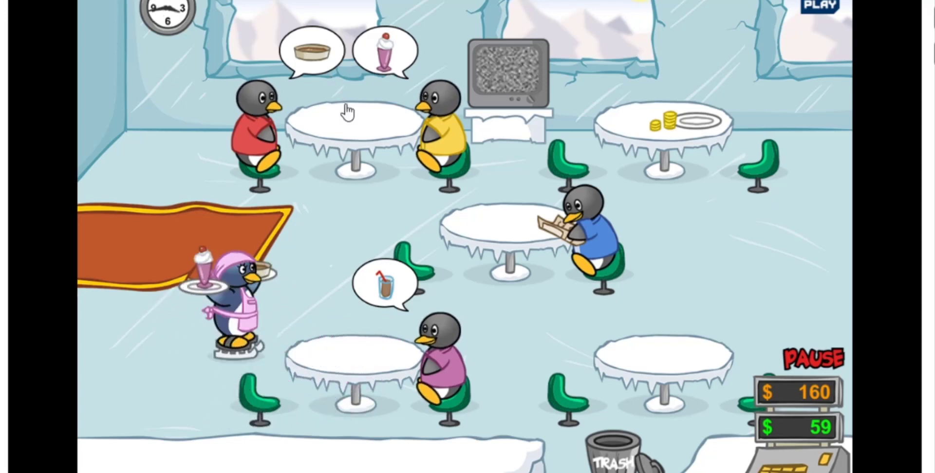
# Collect the money from the back-right table and take the blue penguin's order at the centre table
pyautogui.click(668, 132)
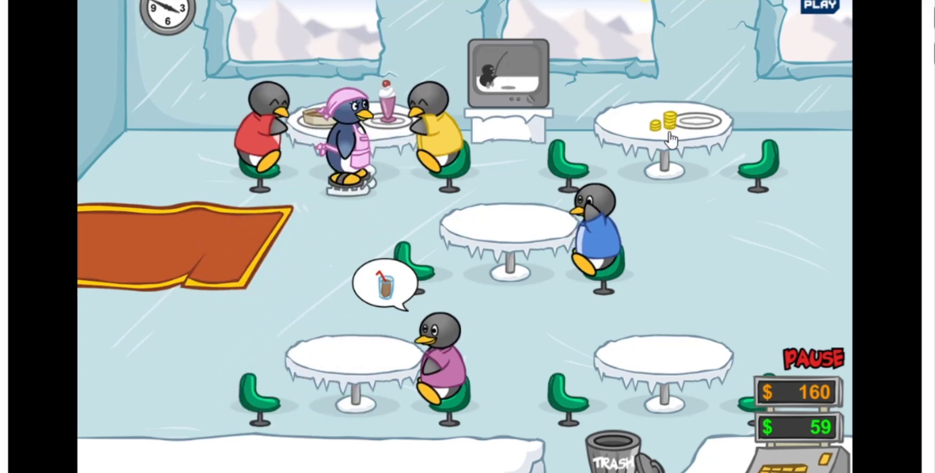
pyautogui.click(548, 241)
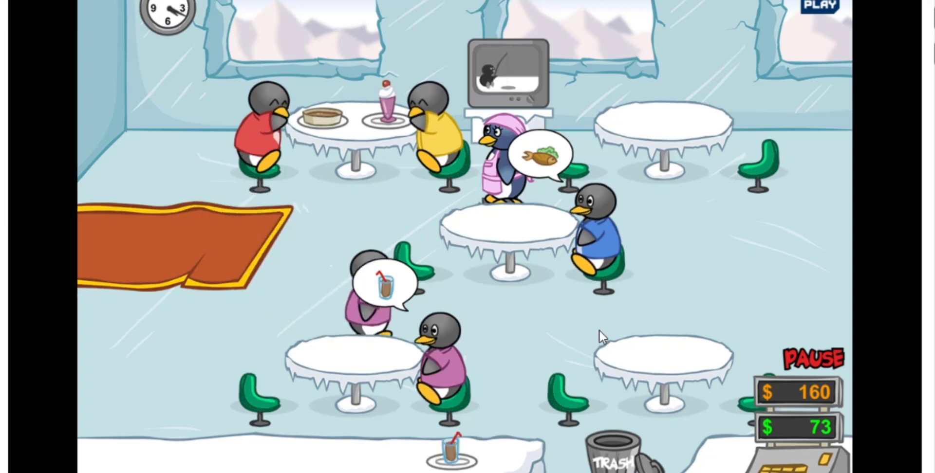
# Serve the drink with the straw to the purple penguin at the front-left table and the fish dish to the blue penguin
pyautogui.click(445, 451)
pyautogui.click(369, 375)
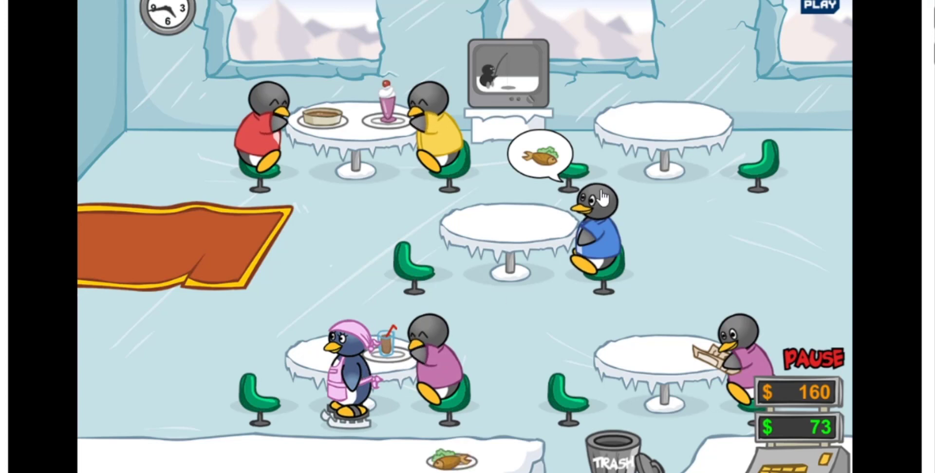
pyautogui.click(451, 460)
pyautogui.click(509, 226)
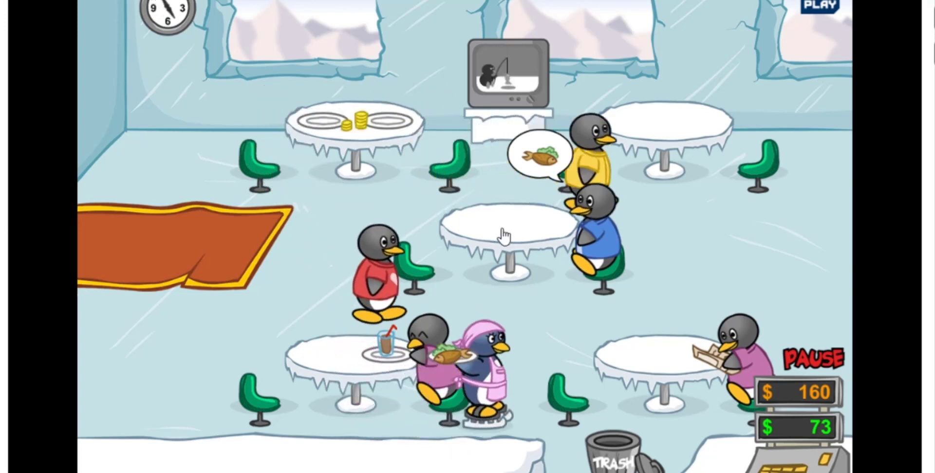